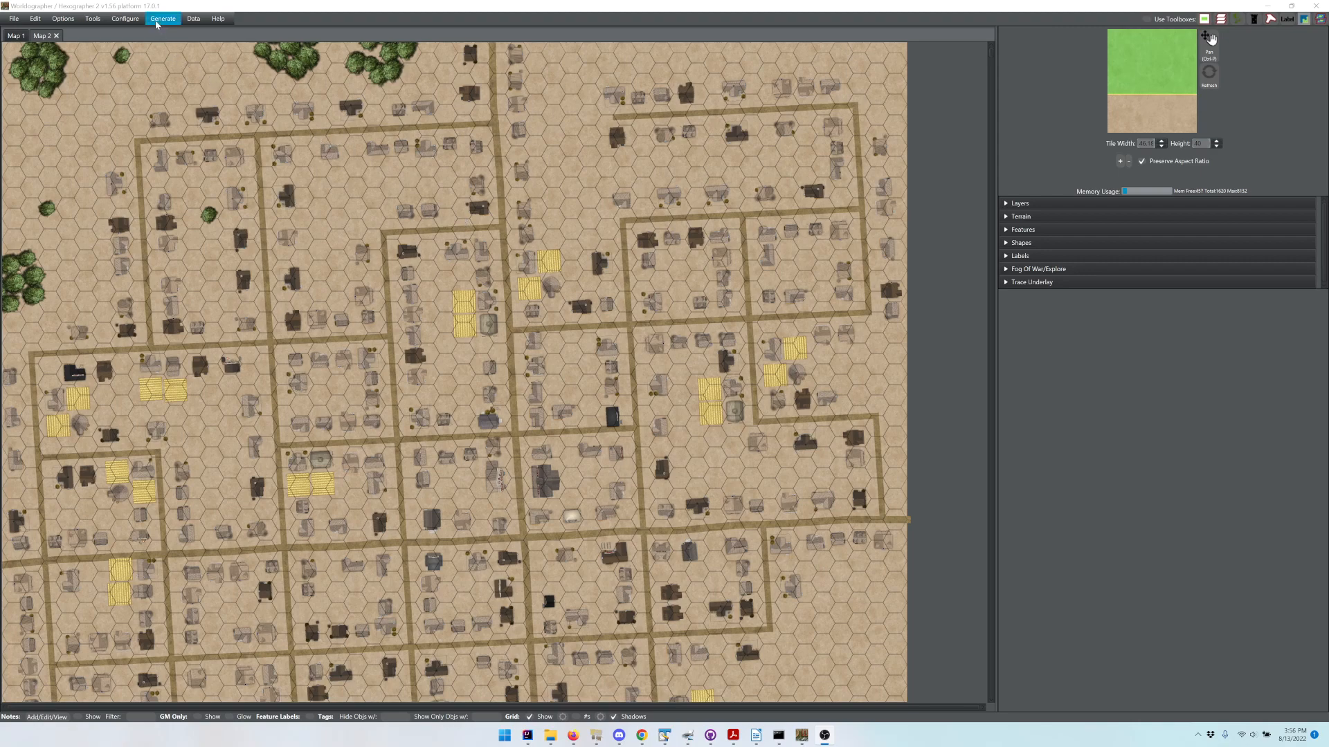
Step: Check the location of the configuration folder for custom icons
click(112, 21)
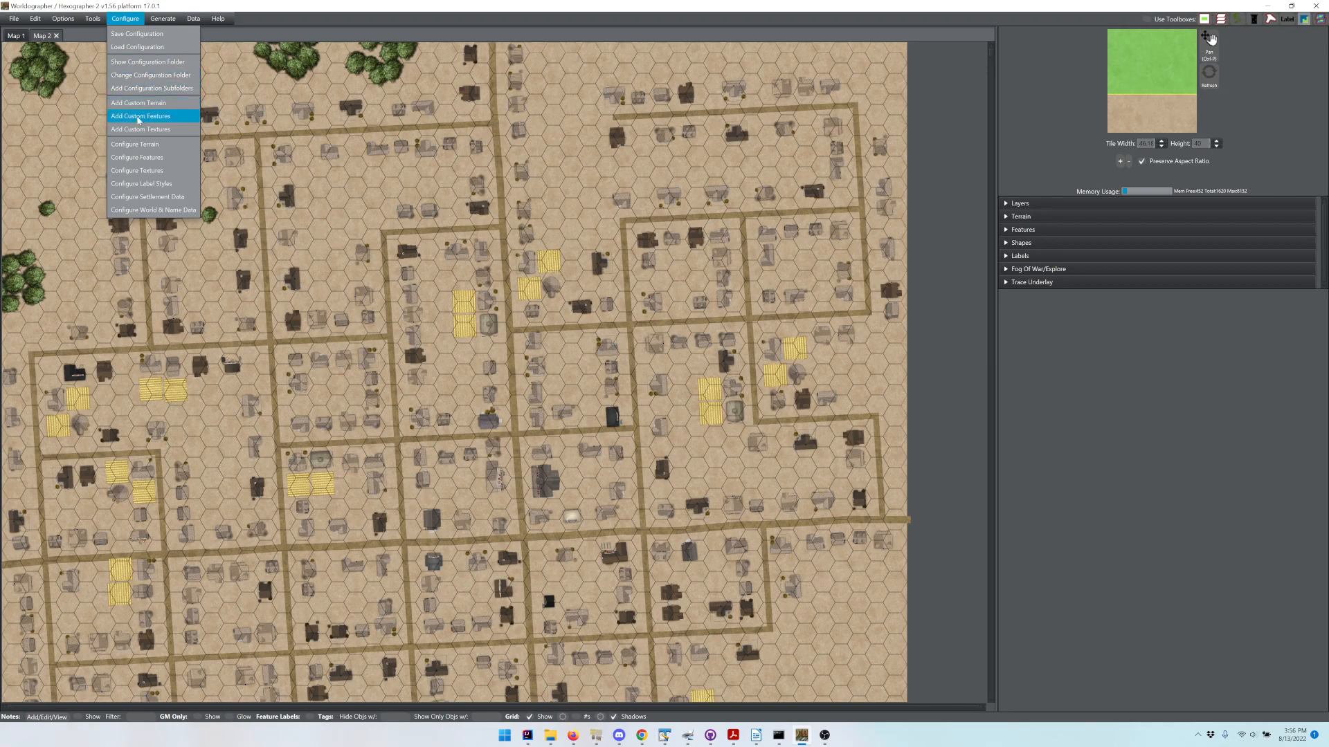
click(149, 64)
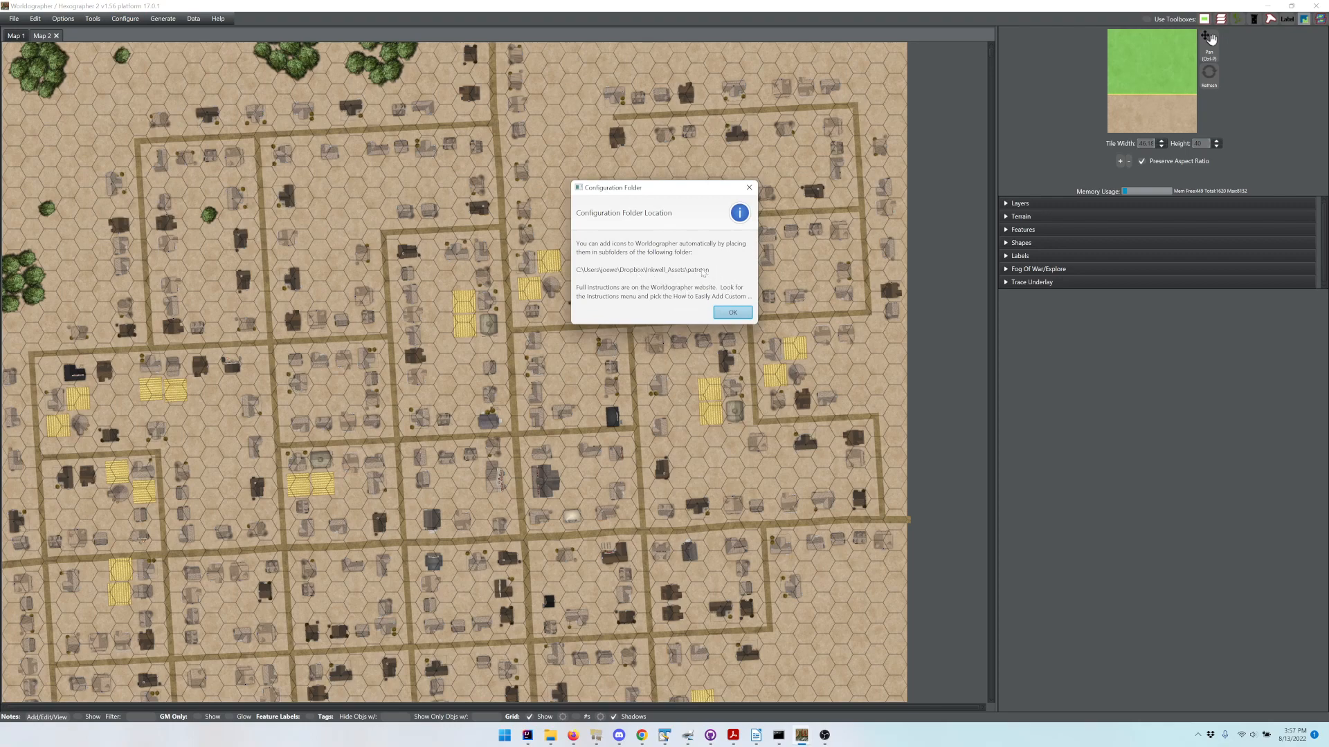
click(732, 313)
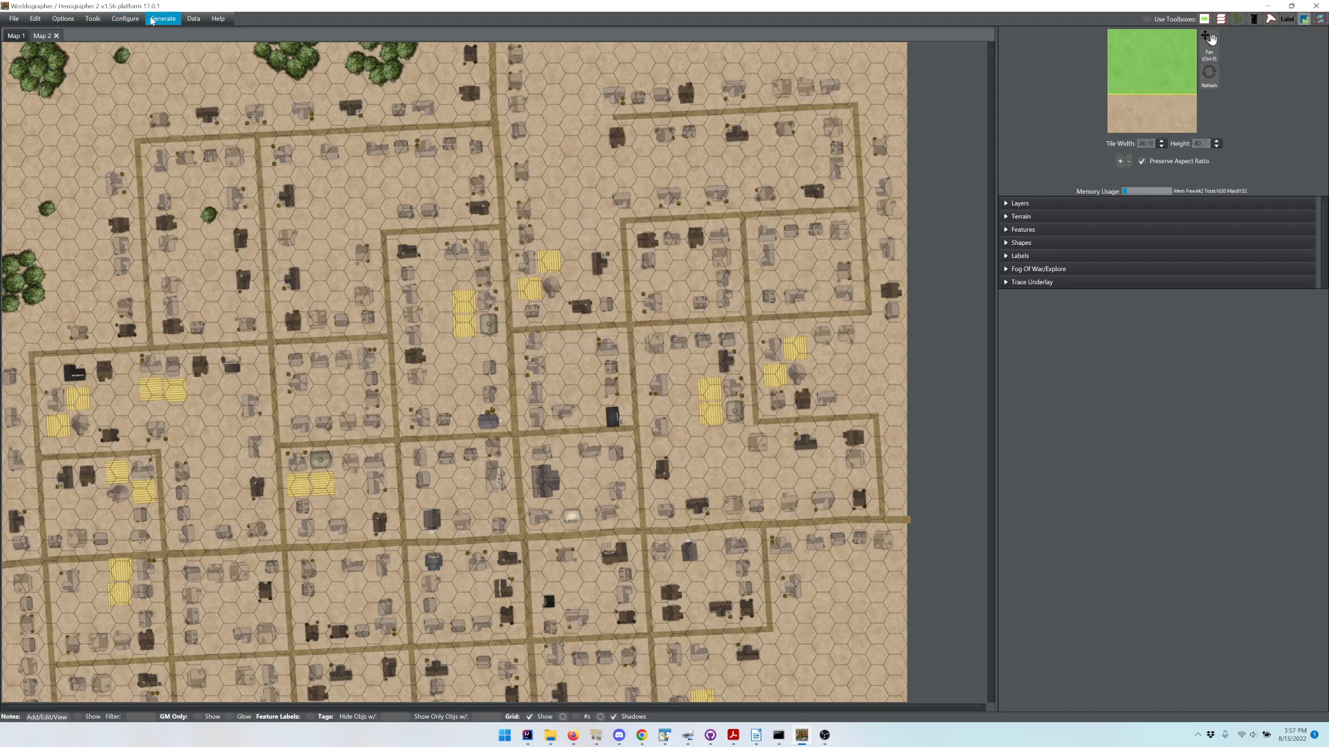
Step: Add the settlement-western configuration subfolder from the configuration folder
click(125, 22)
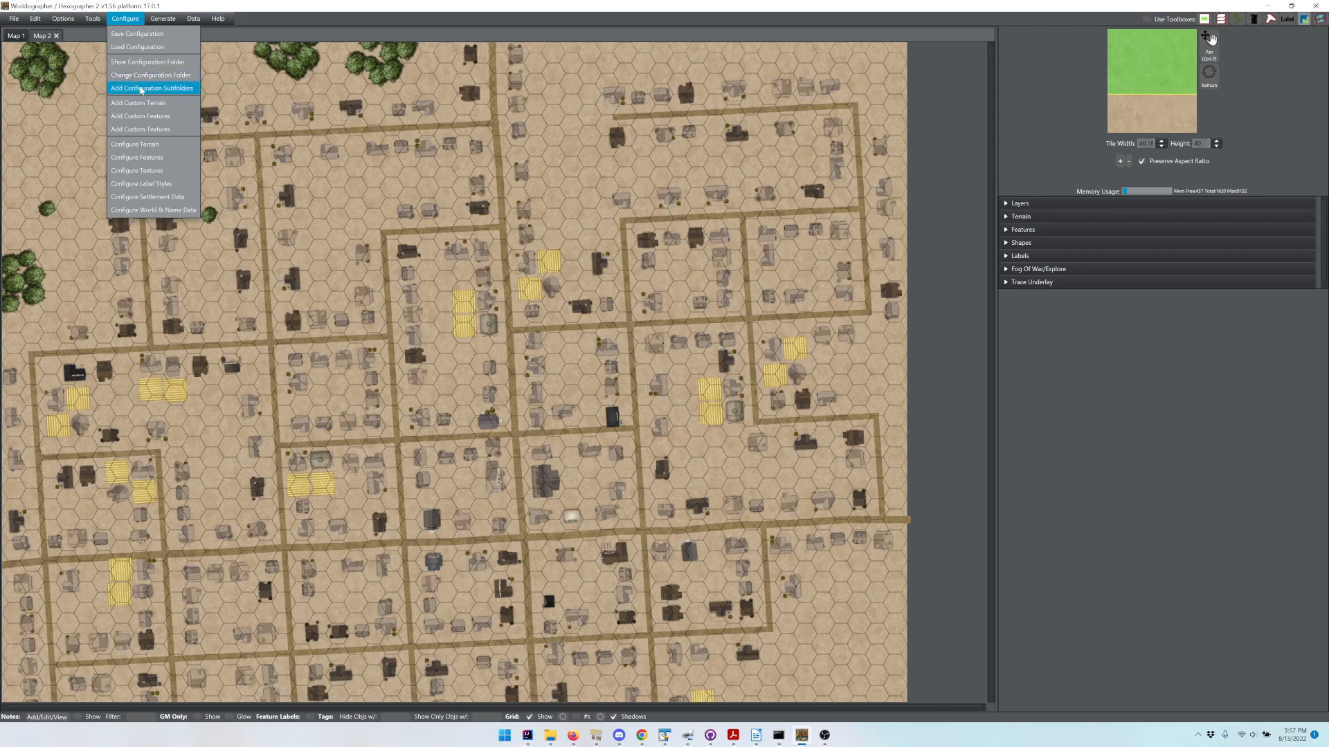
click(142, 89)
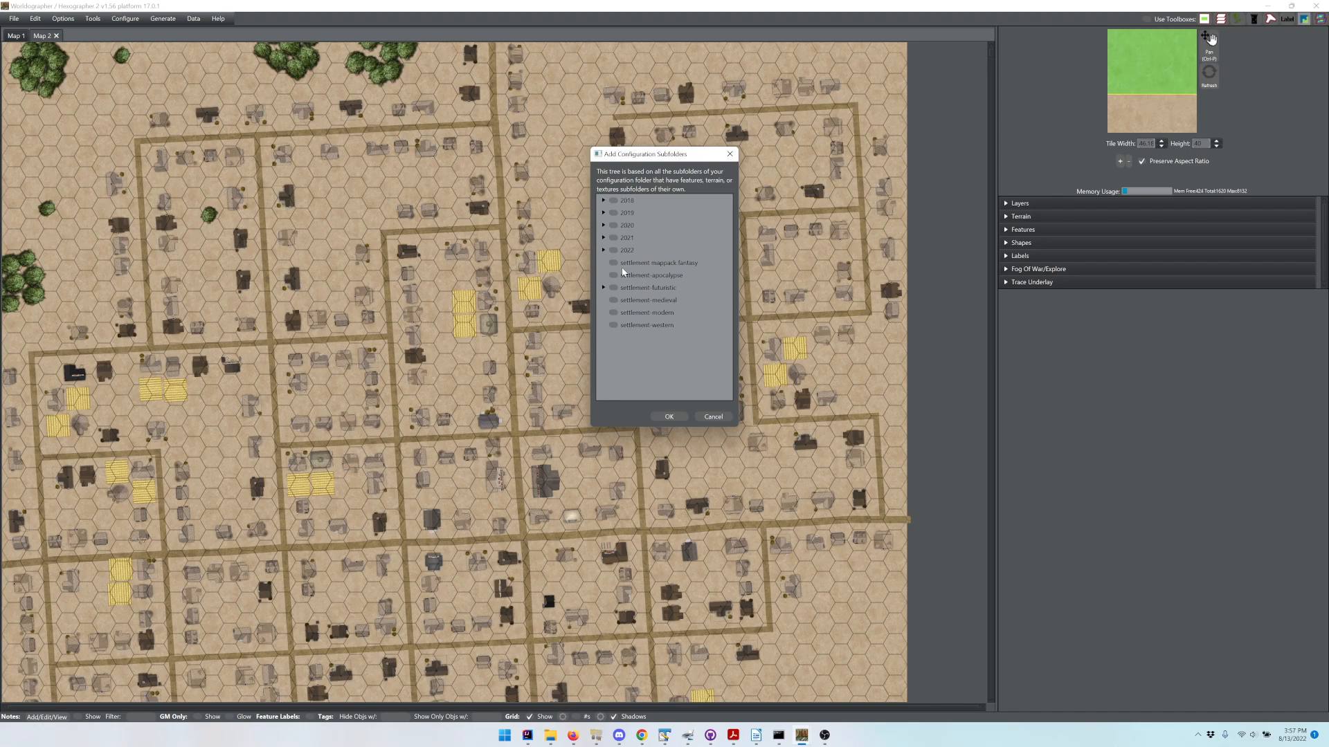
click(613, 326)
click(668, 418)
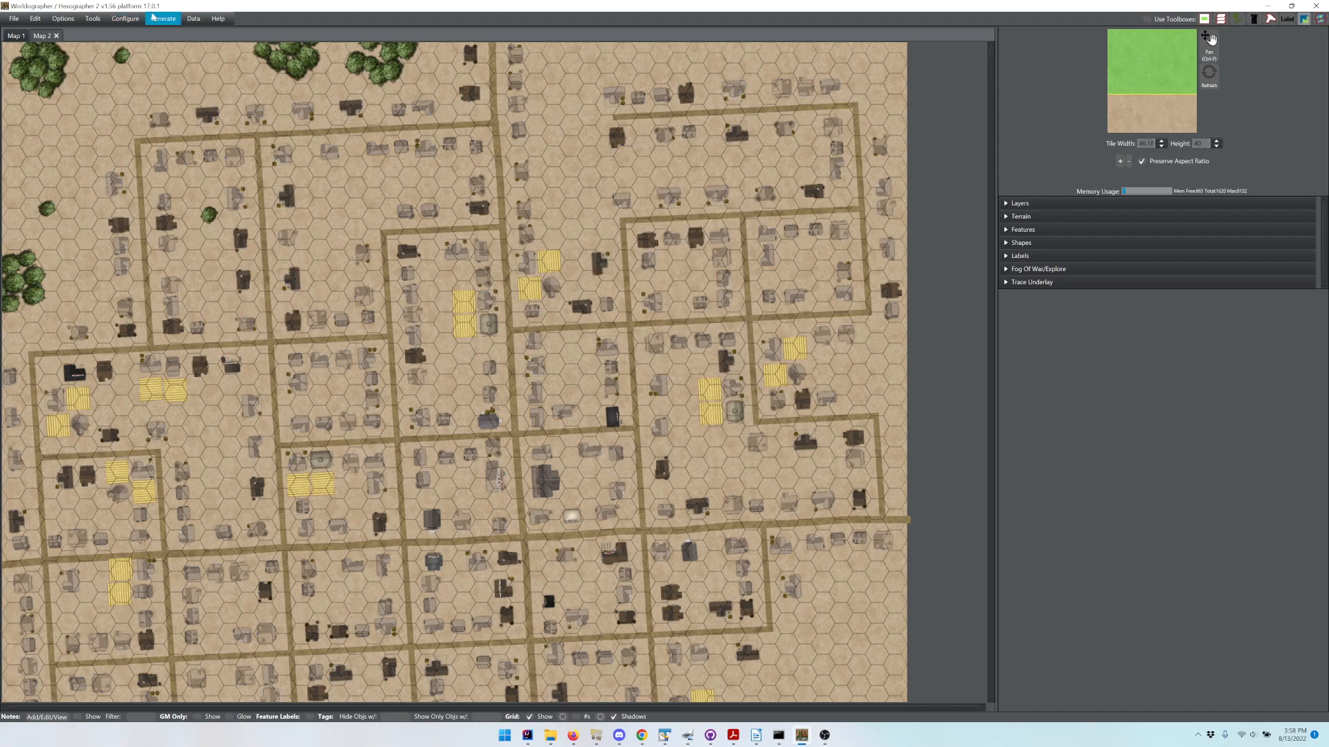
Step: Examine the settlement building placement data and browse for the settlementconfig-western.xml file with the option to clear prior data, without loading it
click(119, 20)
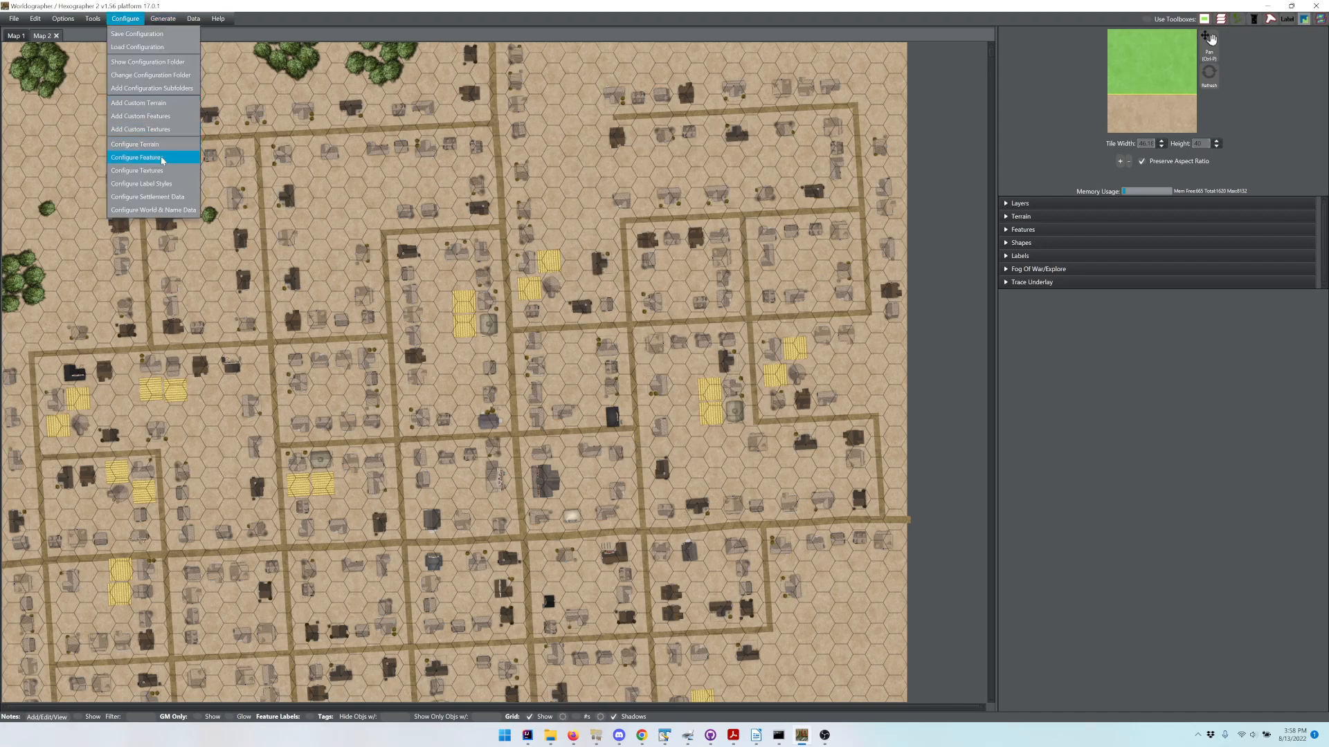
click(155, 198)
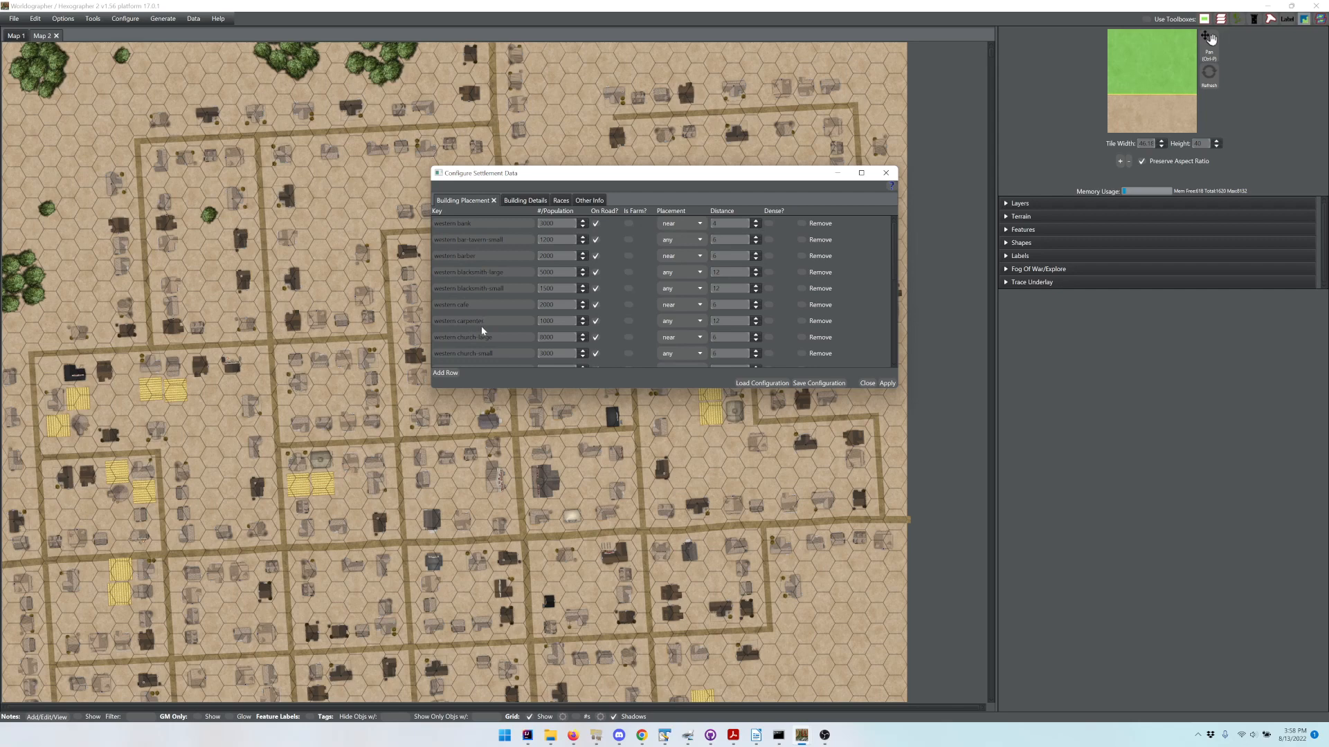
click(739, 385)
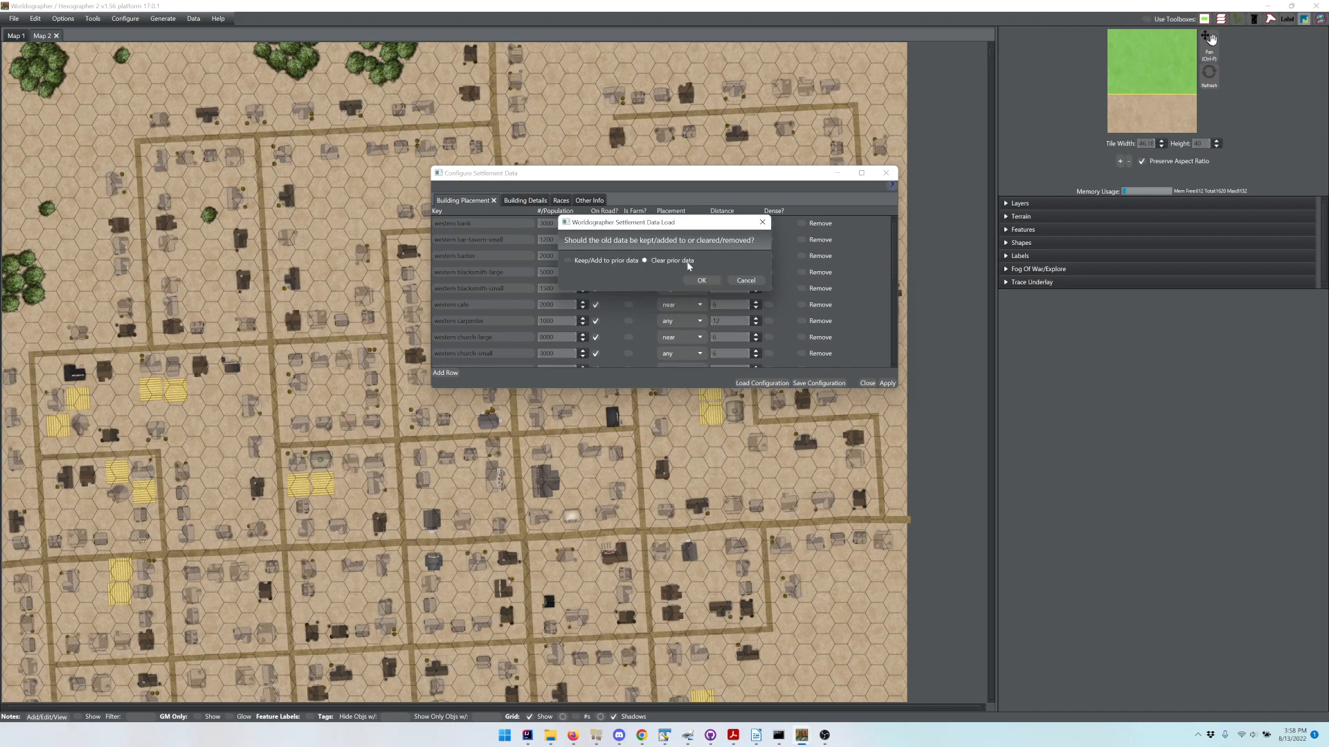
click(701, 281)
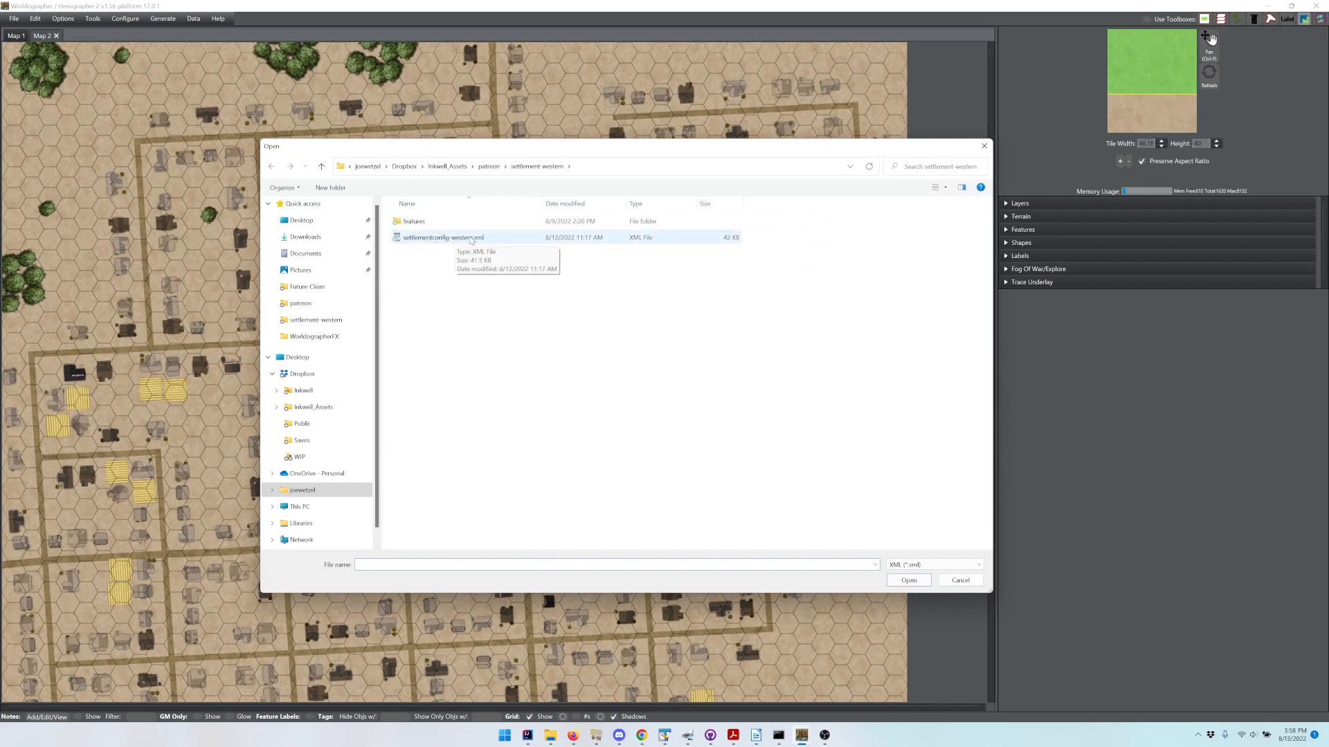
click(959, 580)
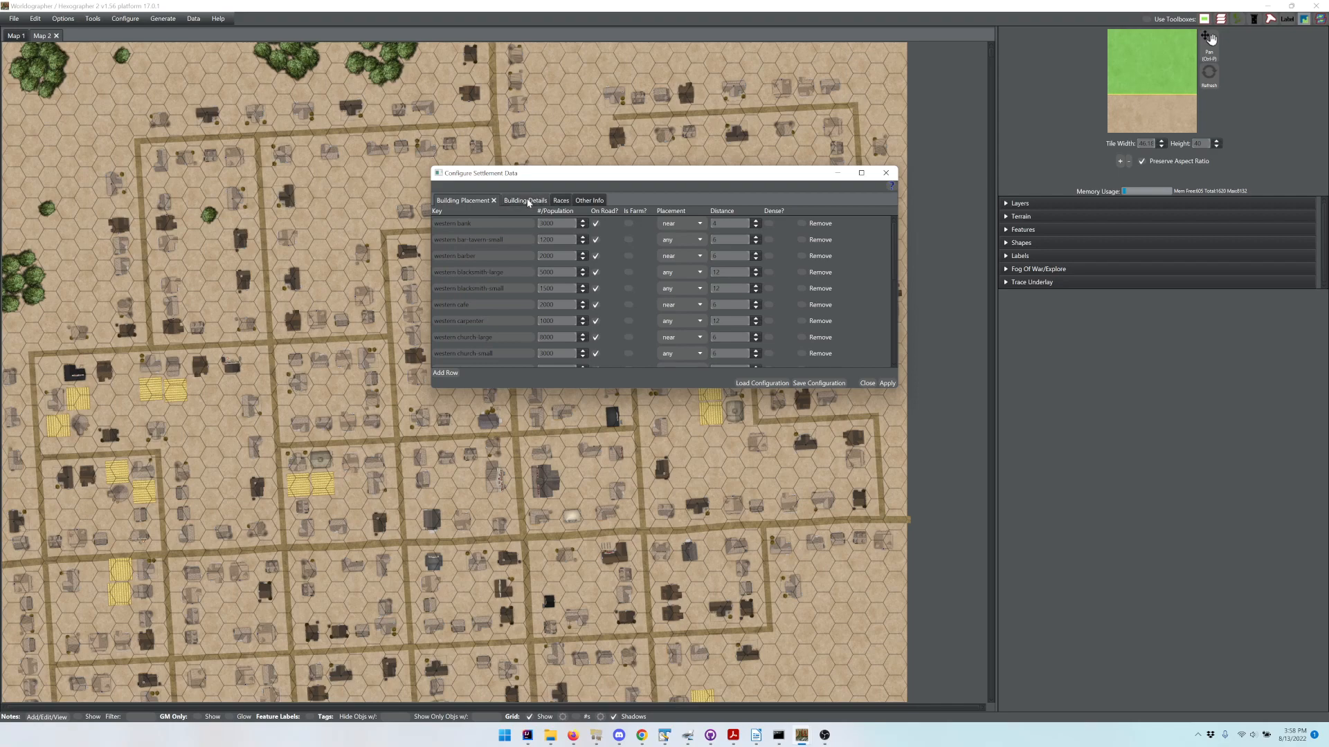
click(867, 384)
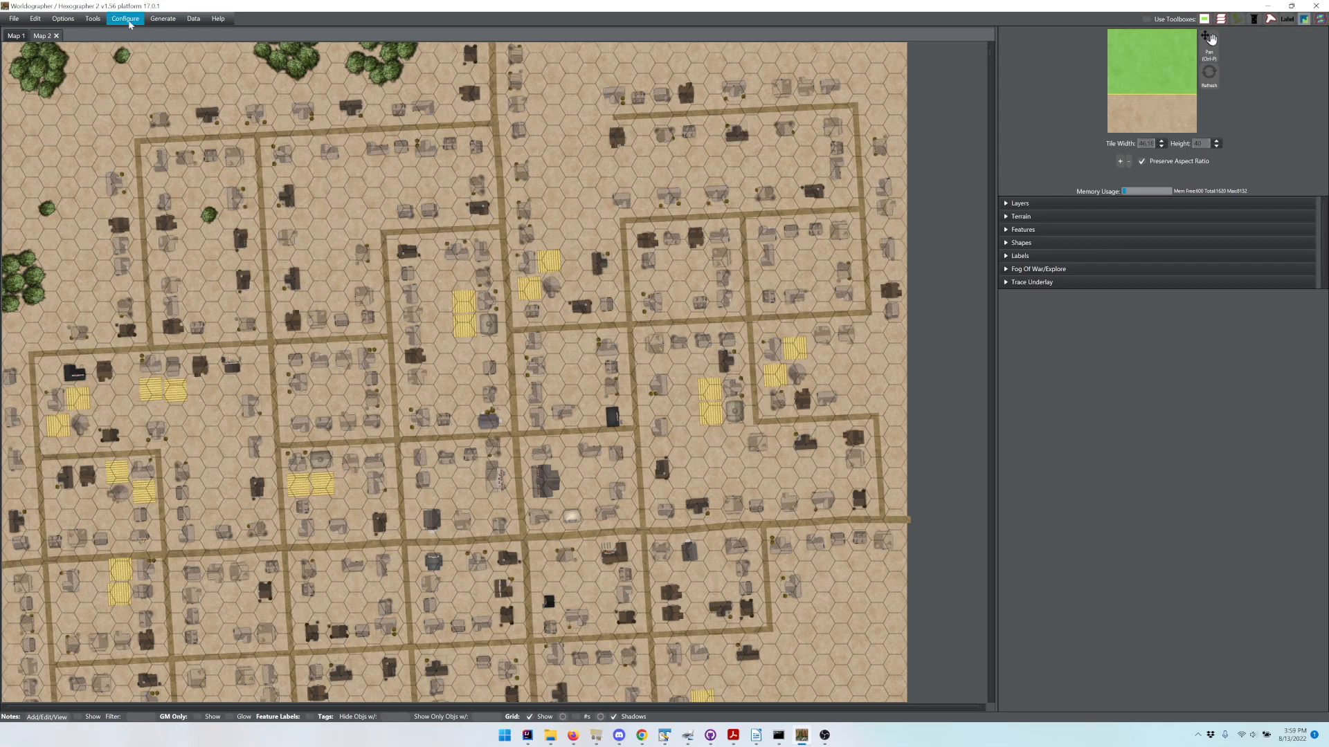
Step: Create a new blank city/town/village map with the Desert Floor background texture
click(13, 20)
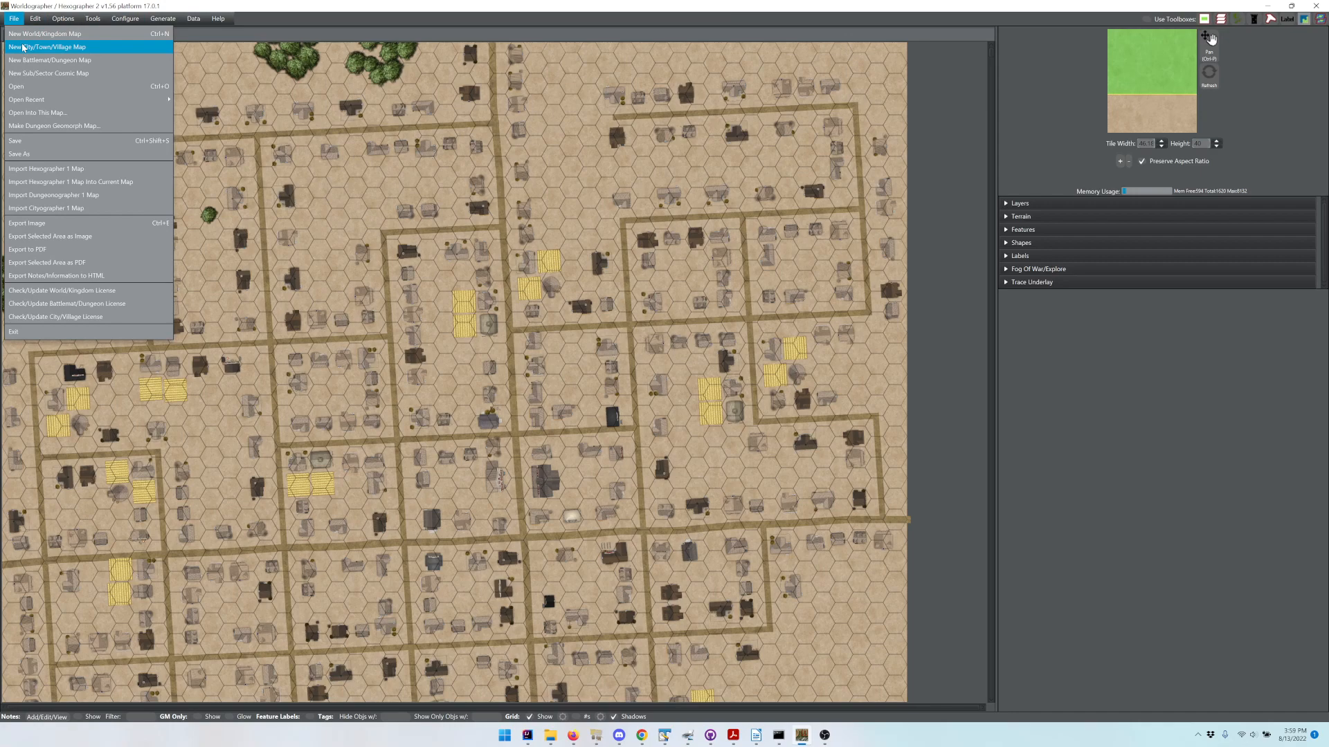
click(24, 47)
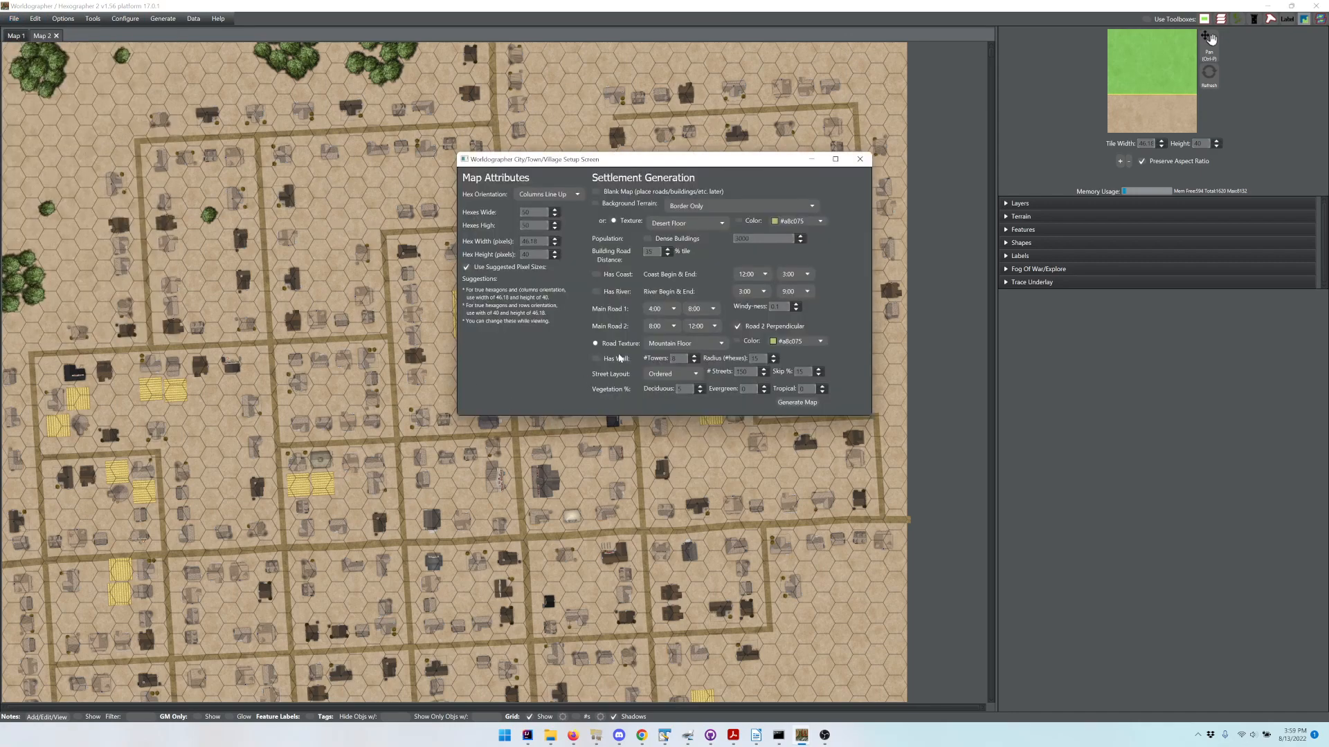
click(598, 194)
click(797, 403)
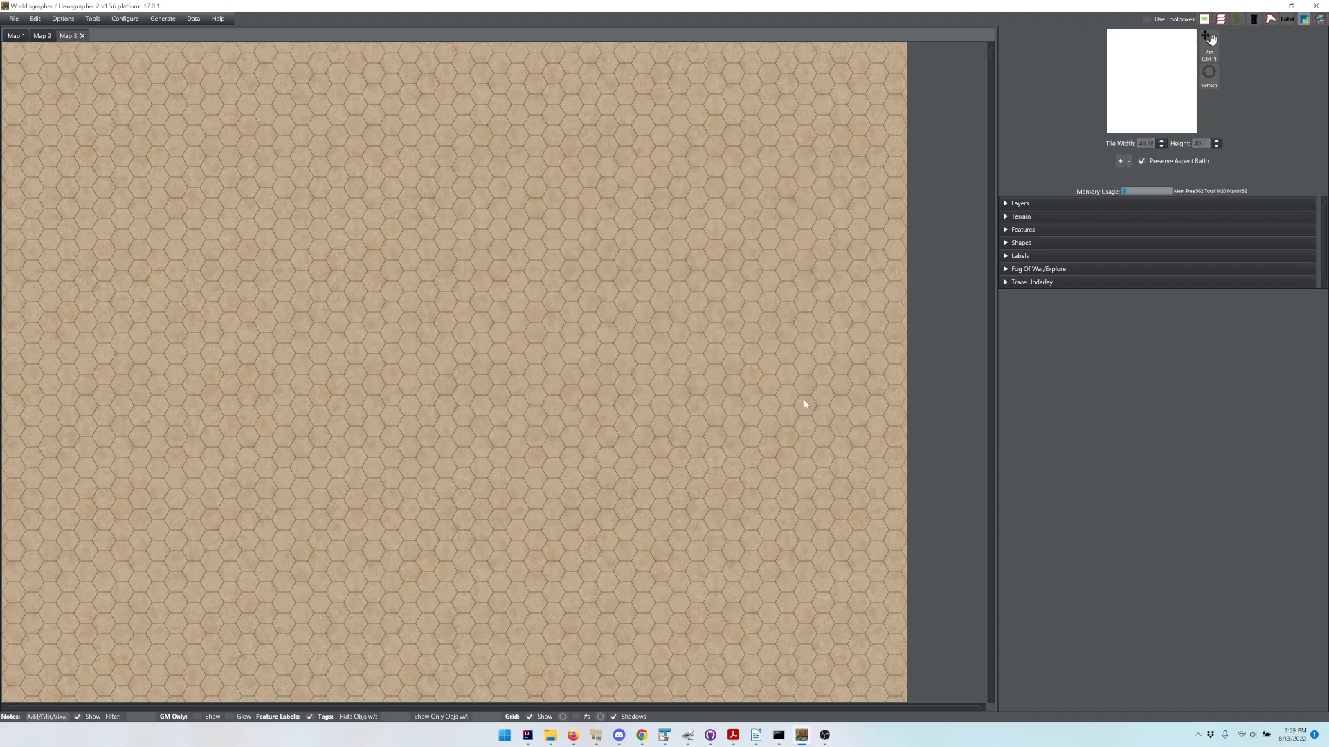
click(158, 20)
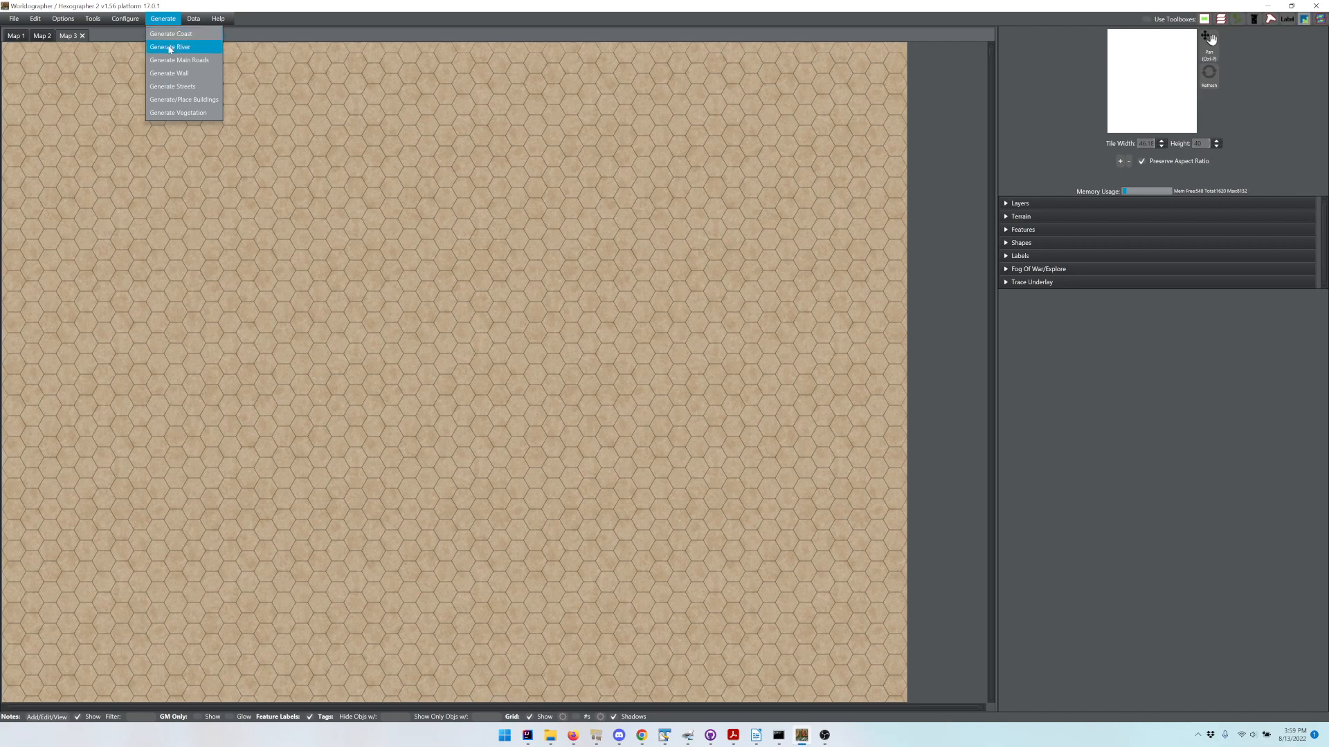
click(174, 47)
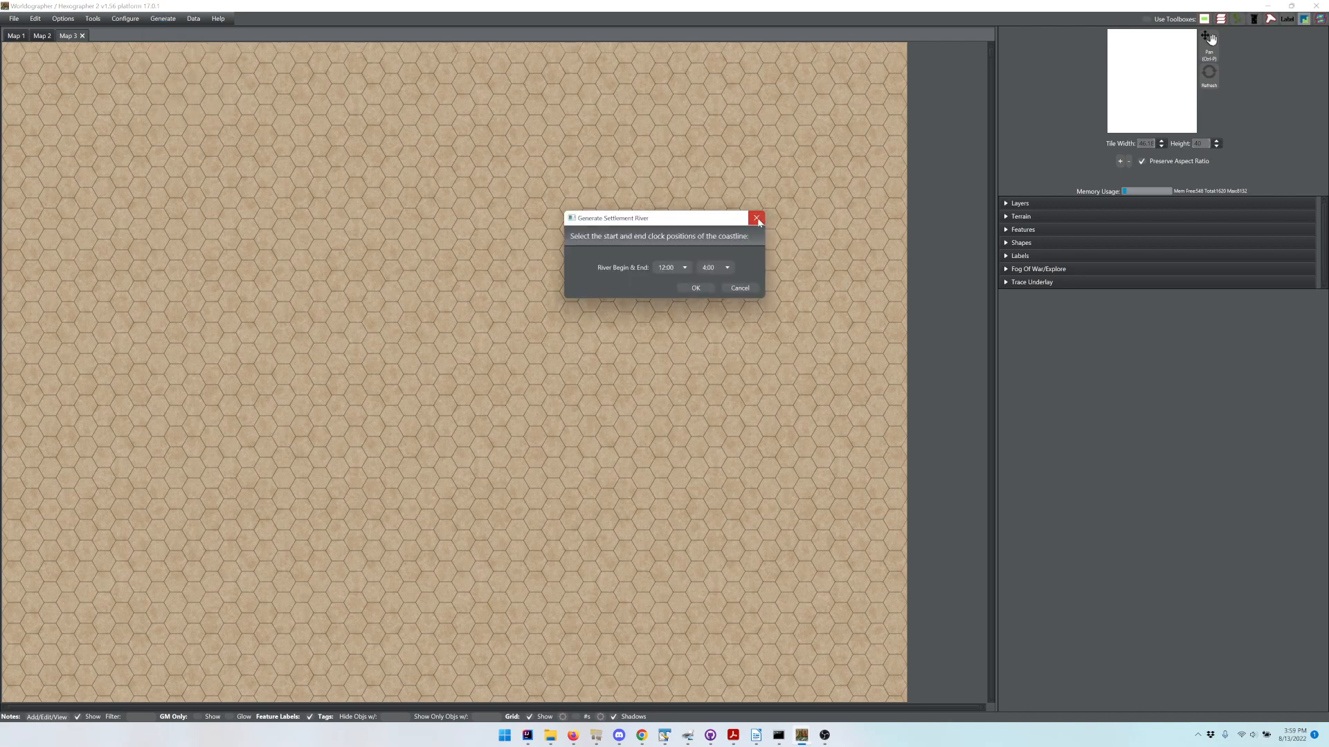
click(739, 289)
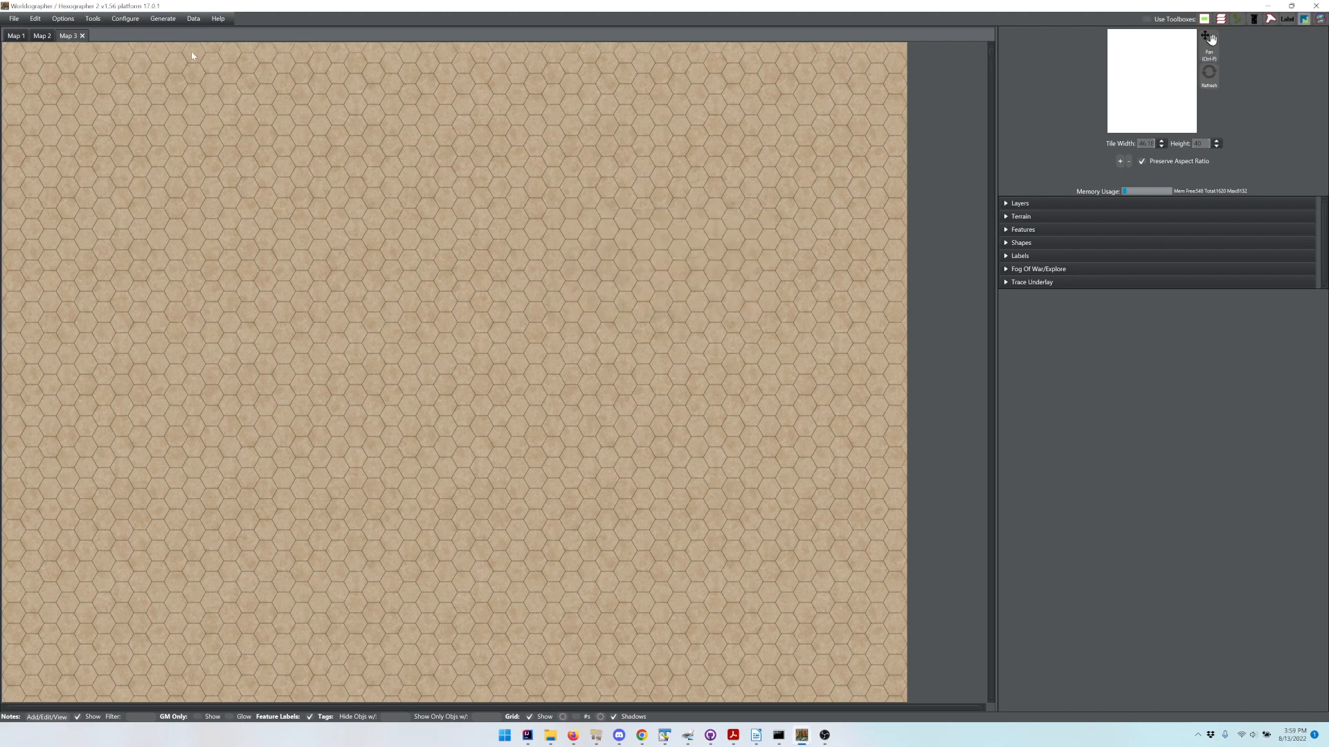
Step: Generate main roads with Main Road 1 running from 12:00 to 6:00, Road 2 perpendicular, and the Mountain Floor texture
click(170, 21)
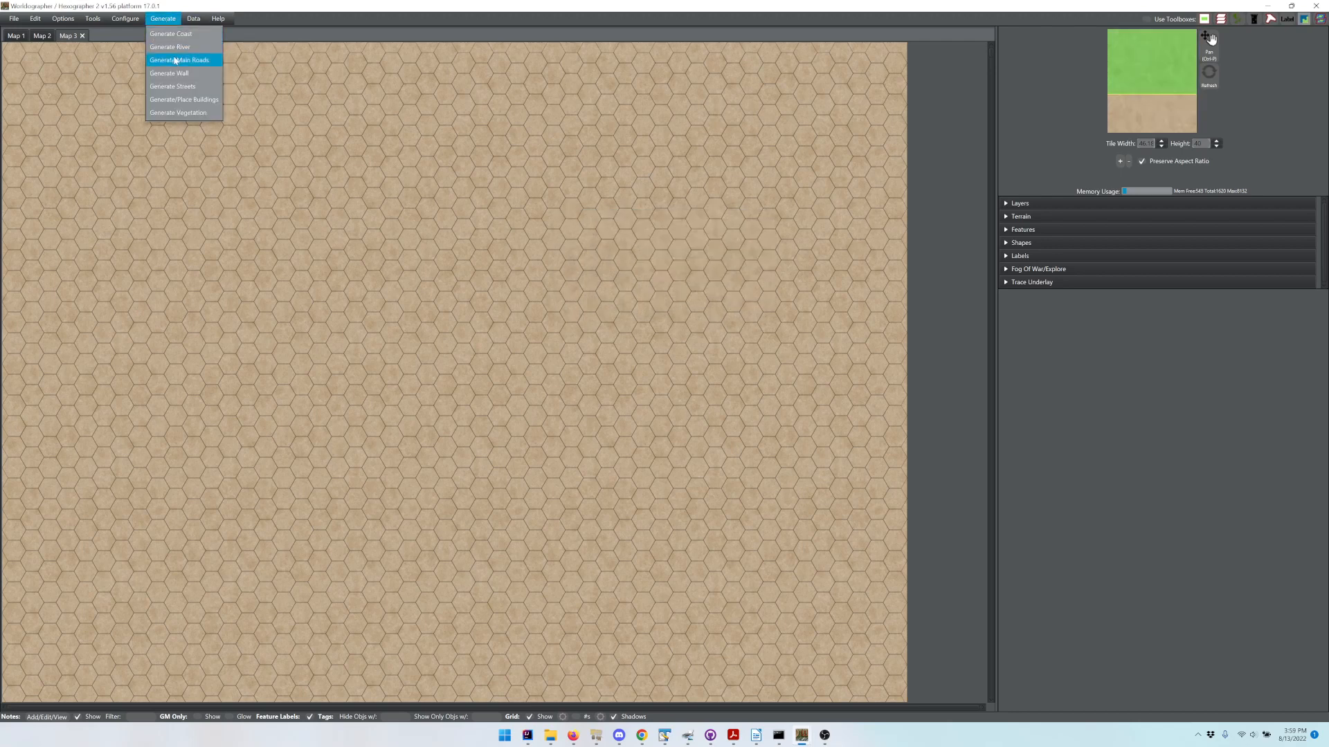
click(173, 61)
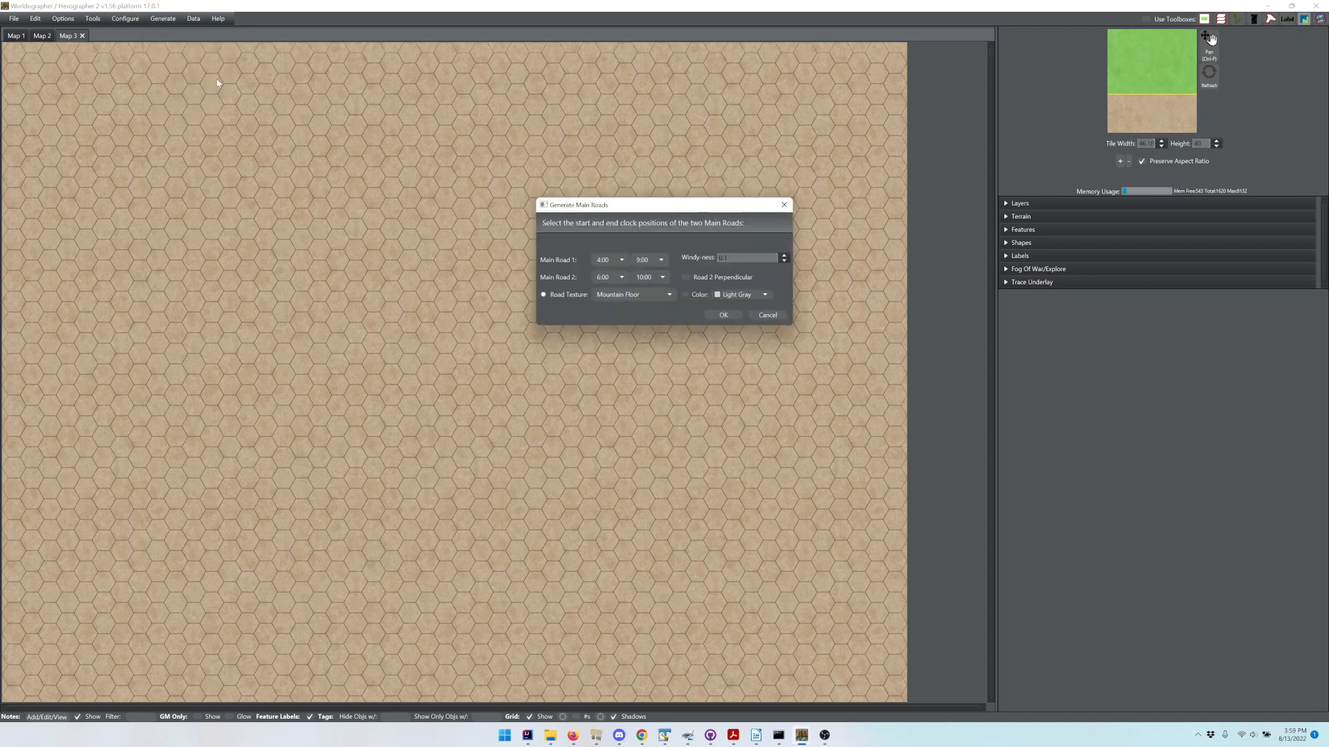
click(612, 260)
click(612, 274)
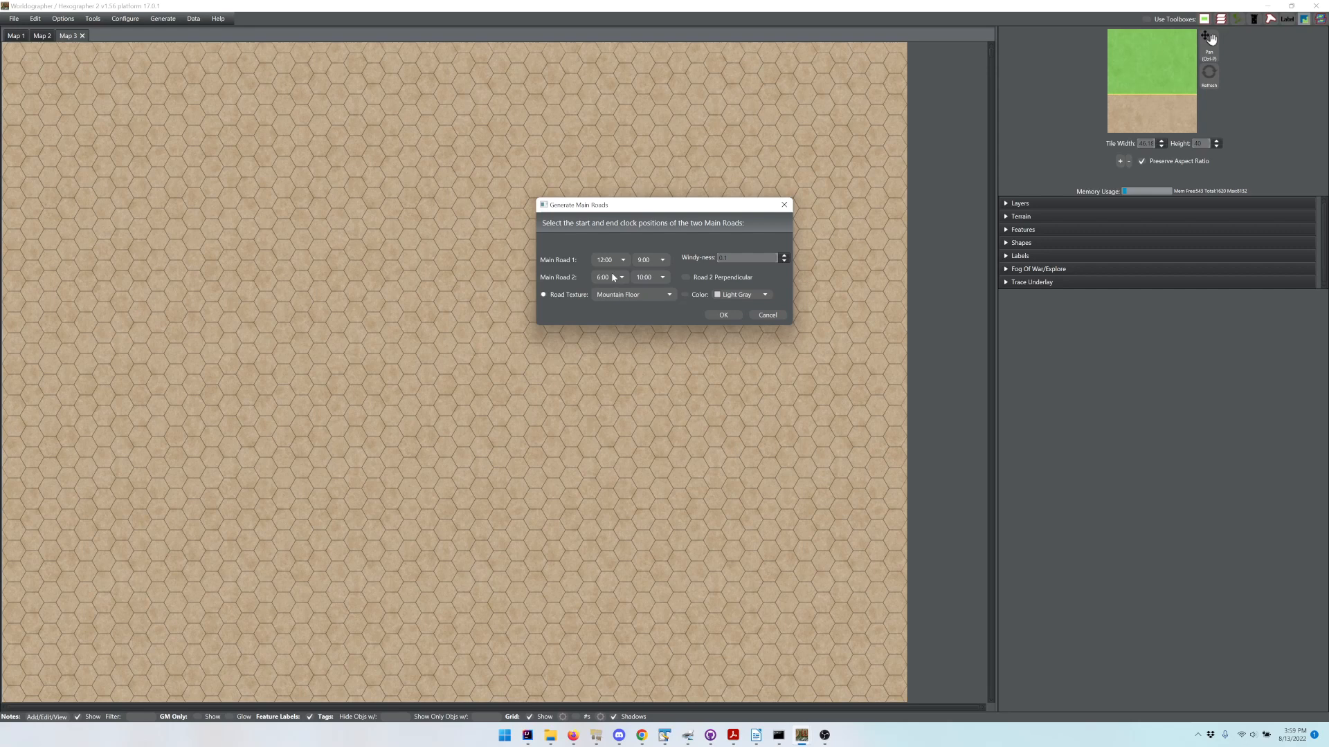
click(646, 260)
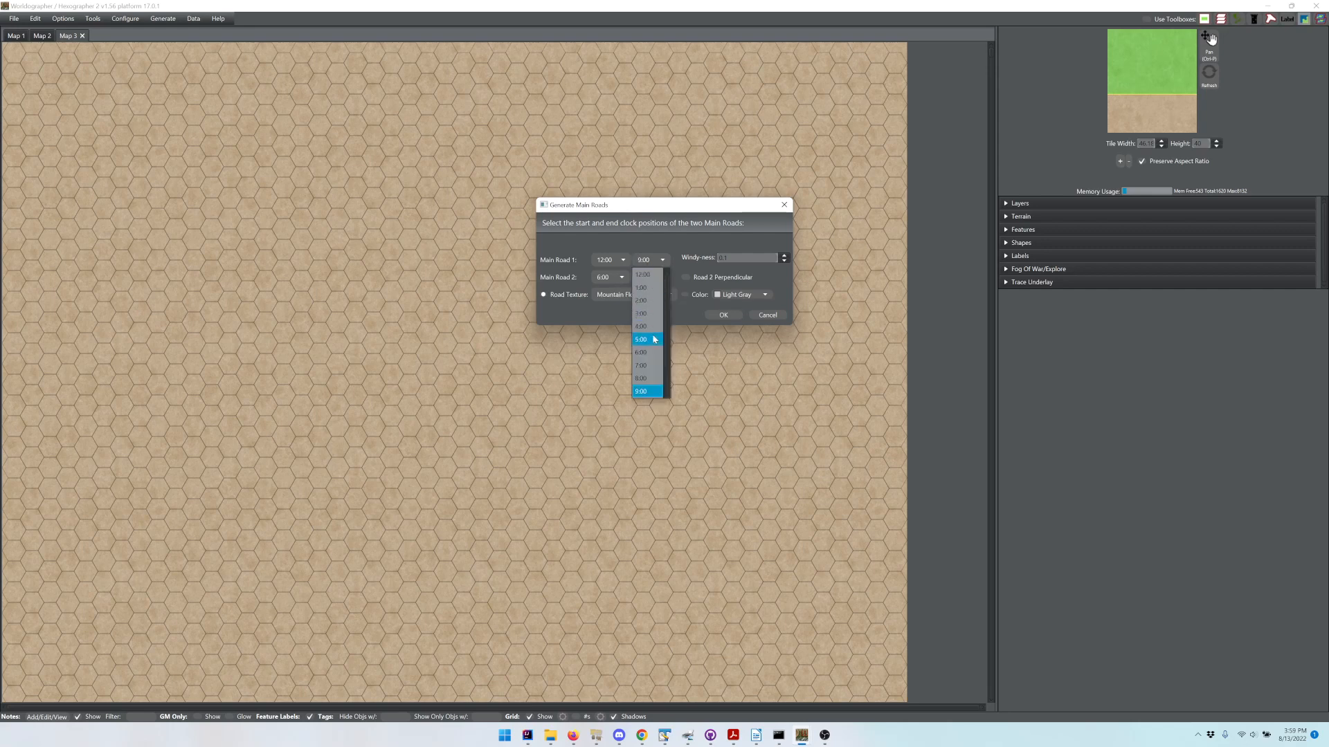
click(643, 353)
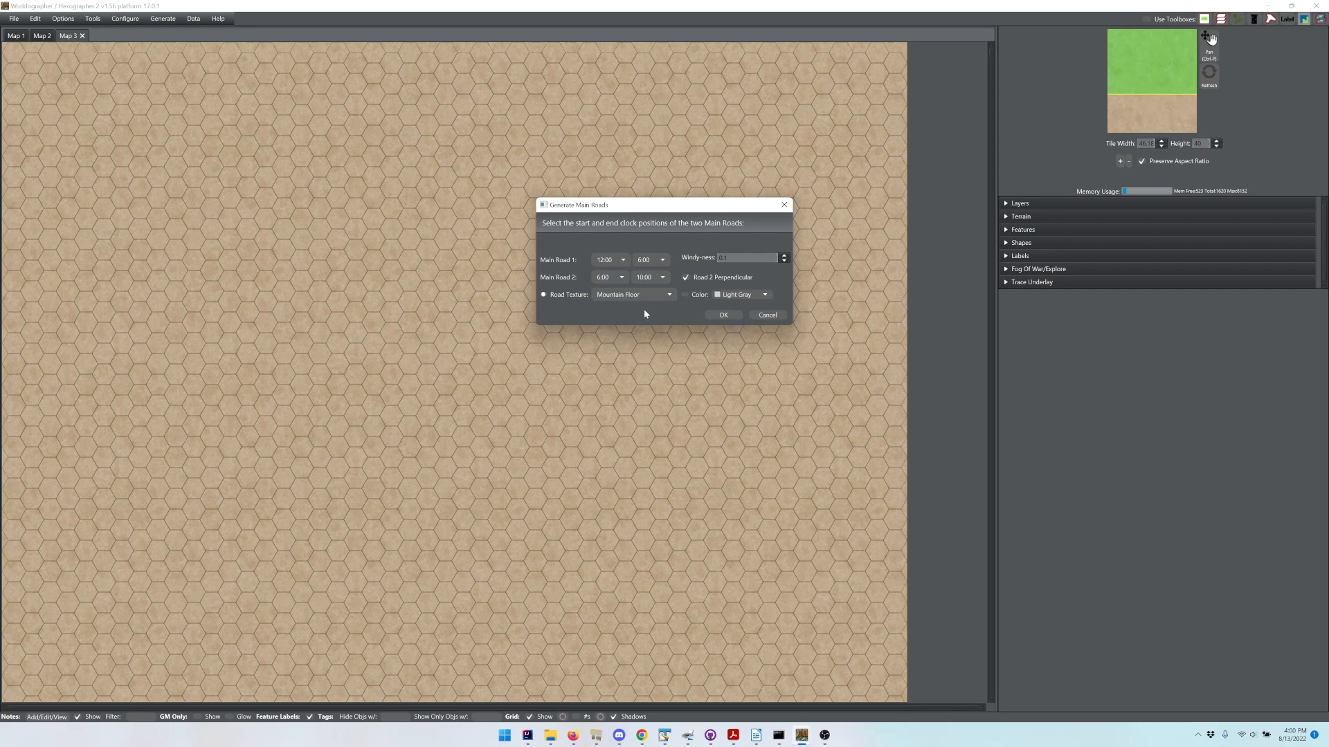
click(714, 317)
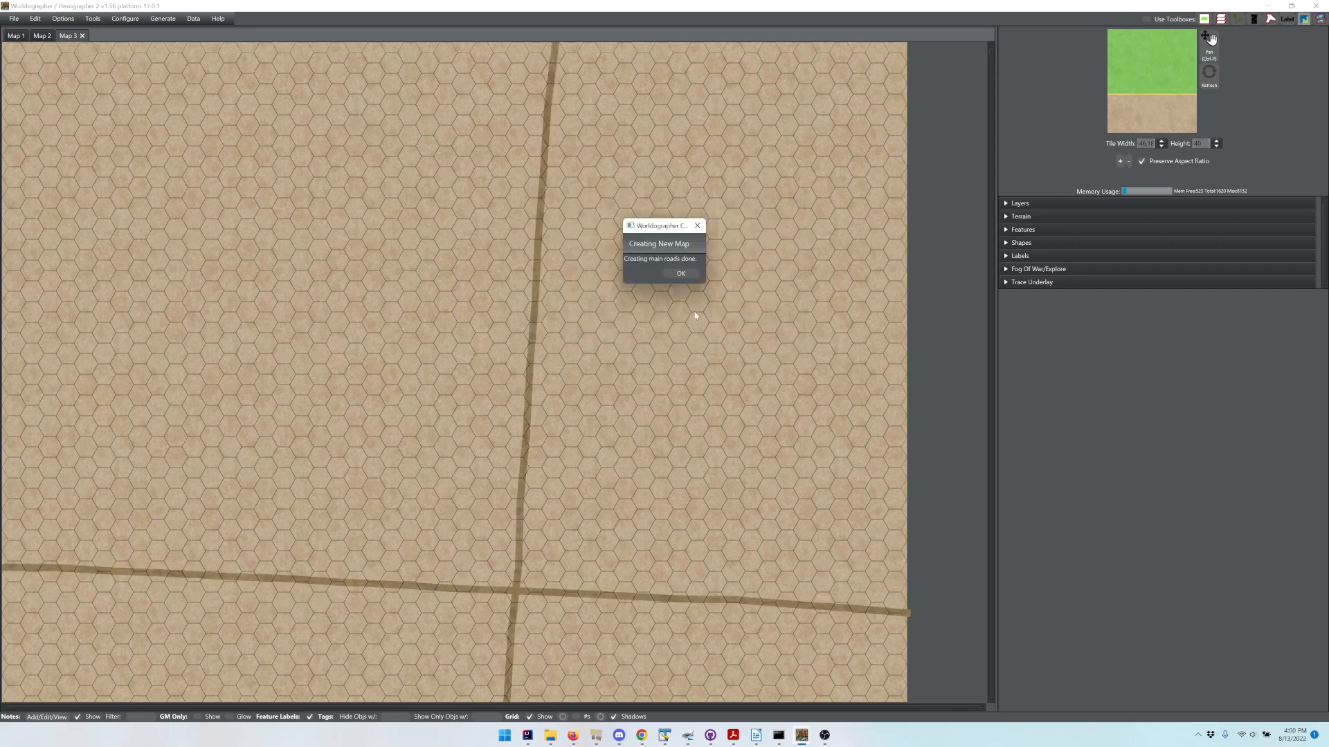
click(681, 273)
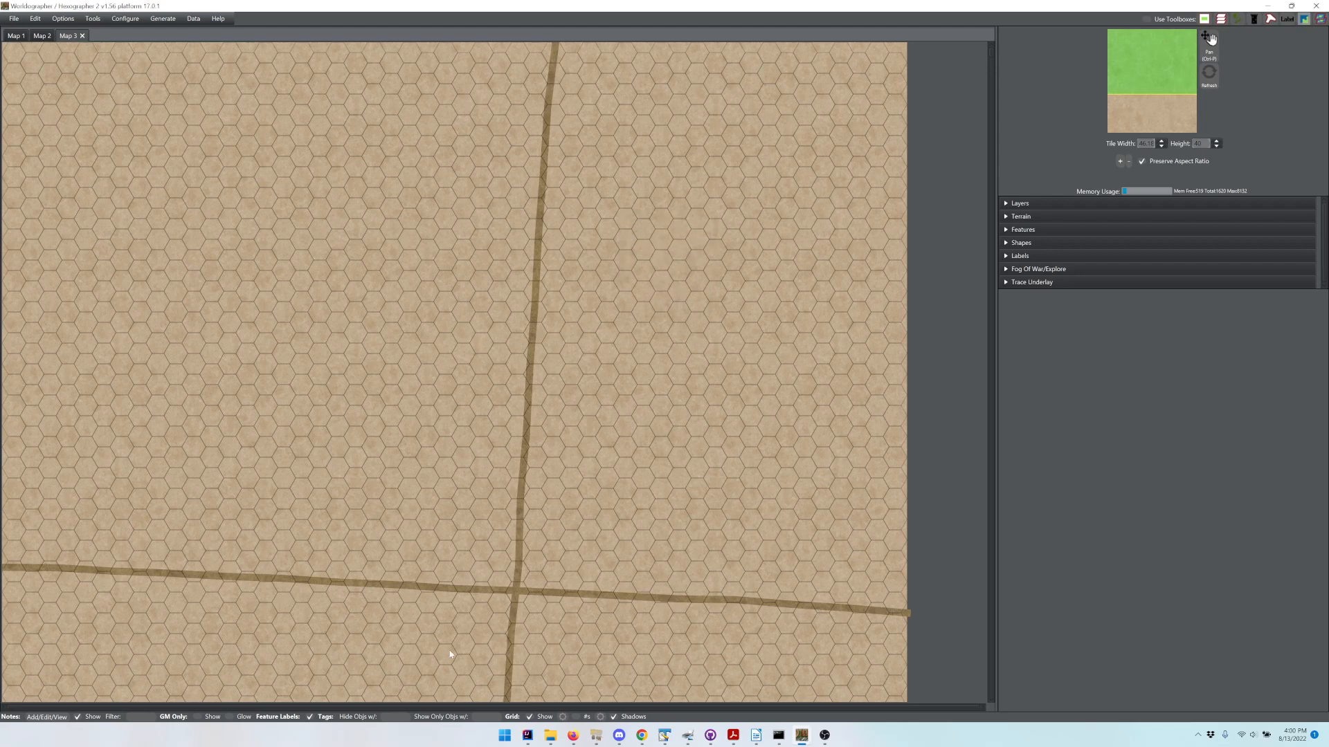
Step: Generate streets around the main roads using the Ordered layout and the Mountain Floor road texture
click(163, 19)
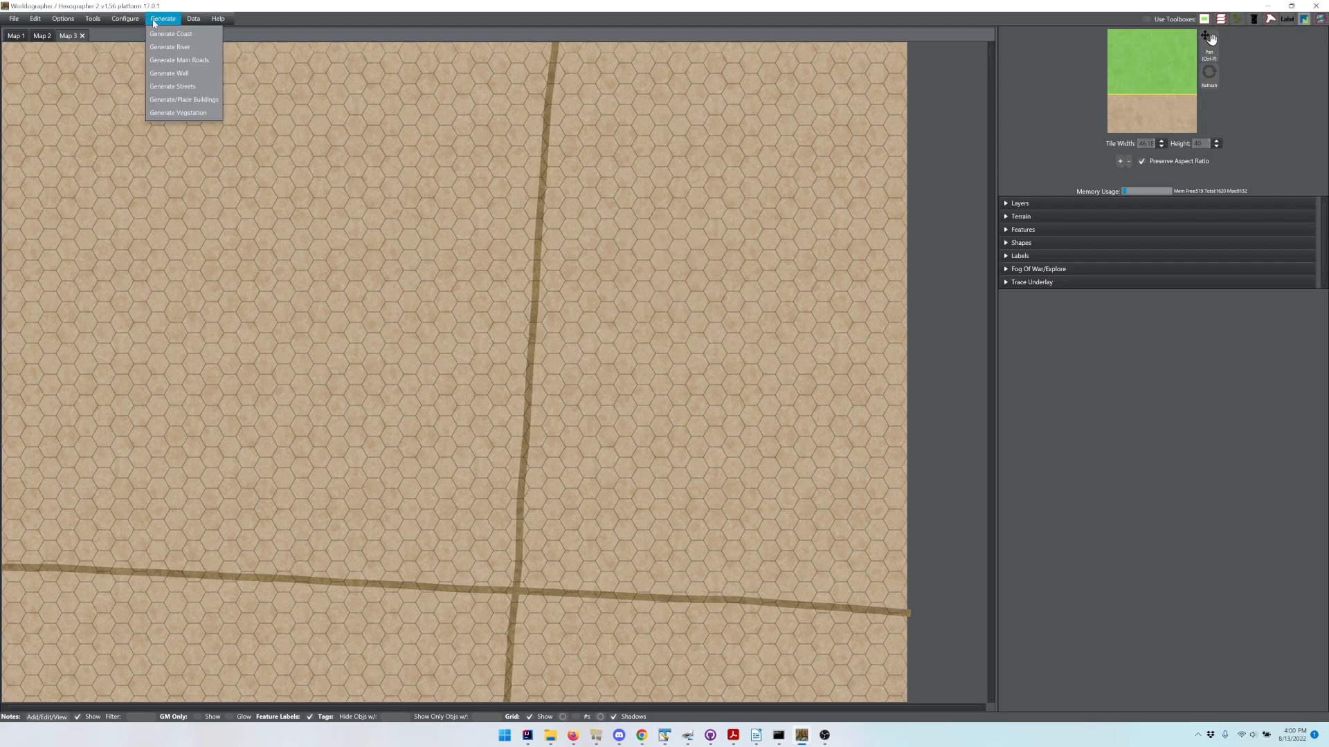
click(164, 89)
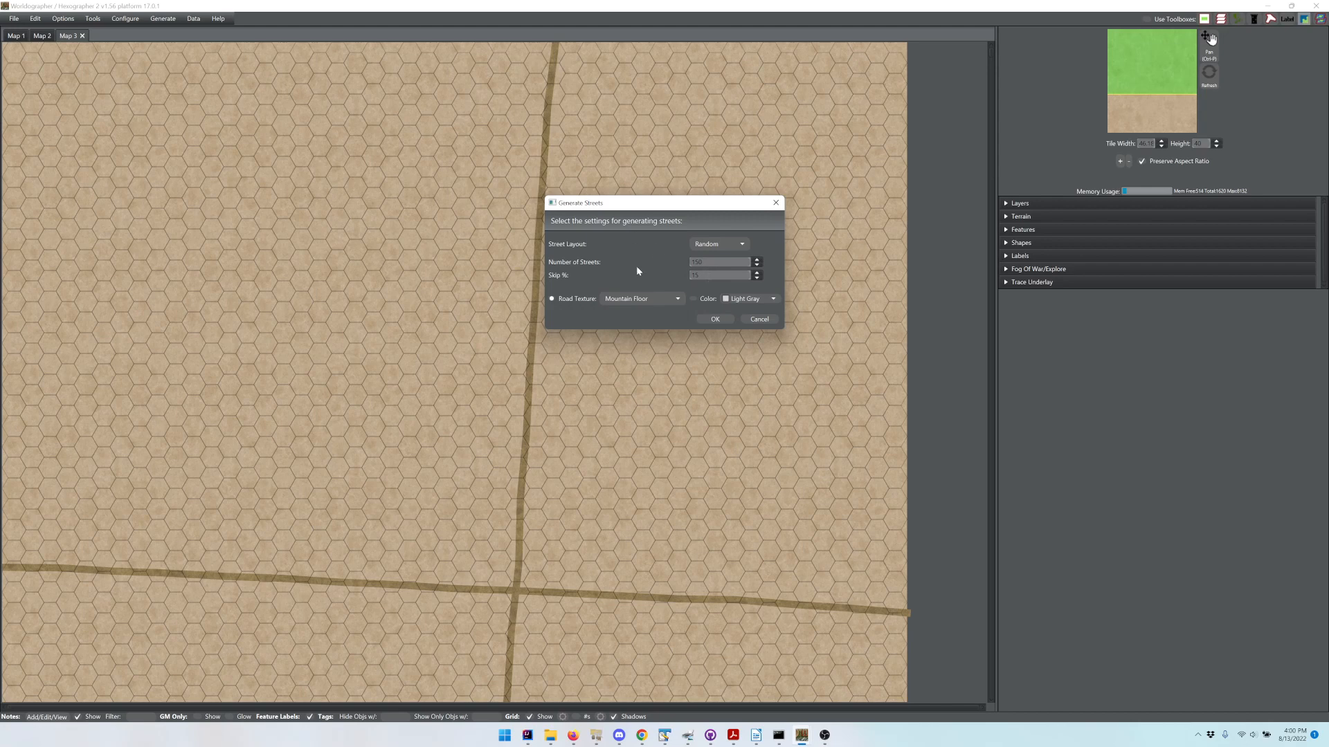
click(707, 242)
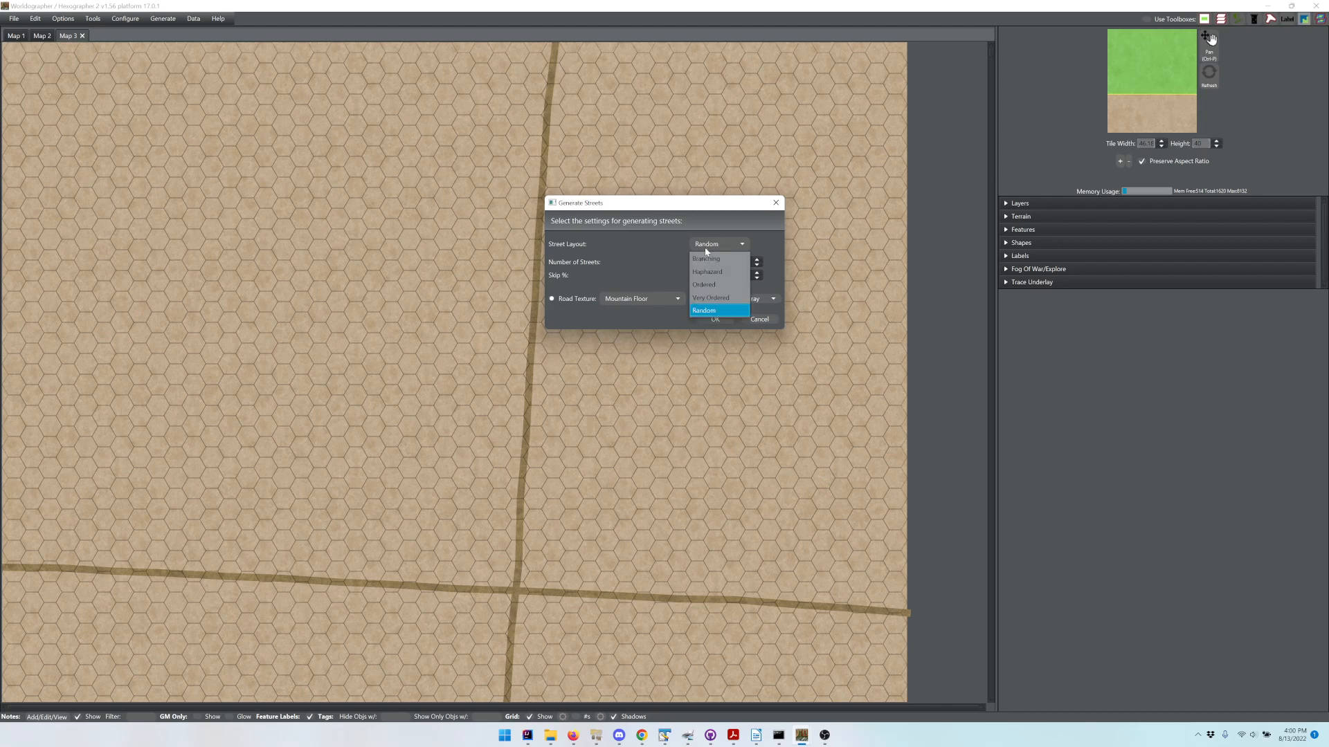
click(705, 286)
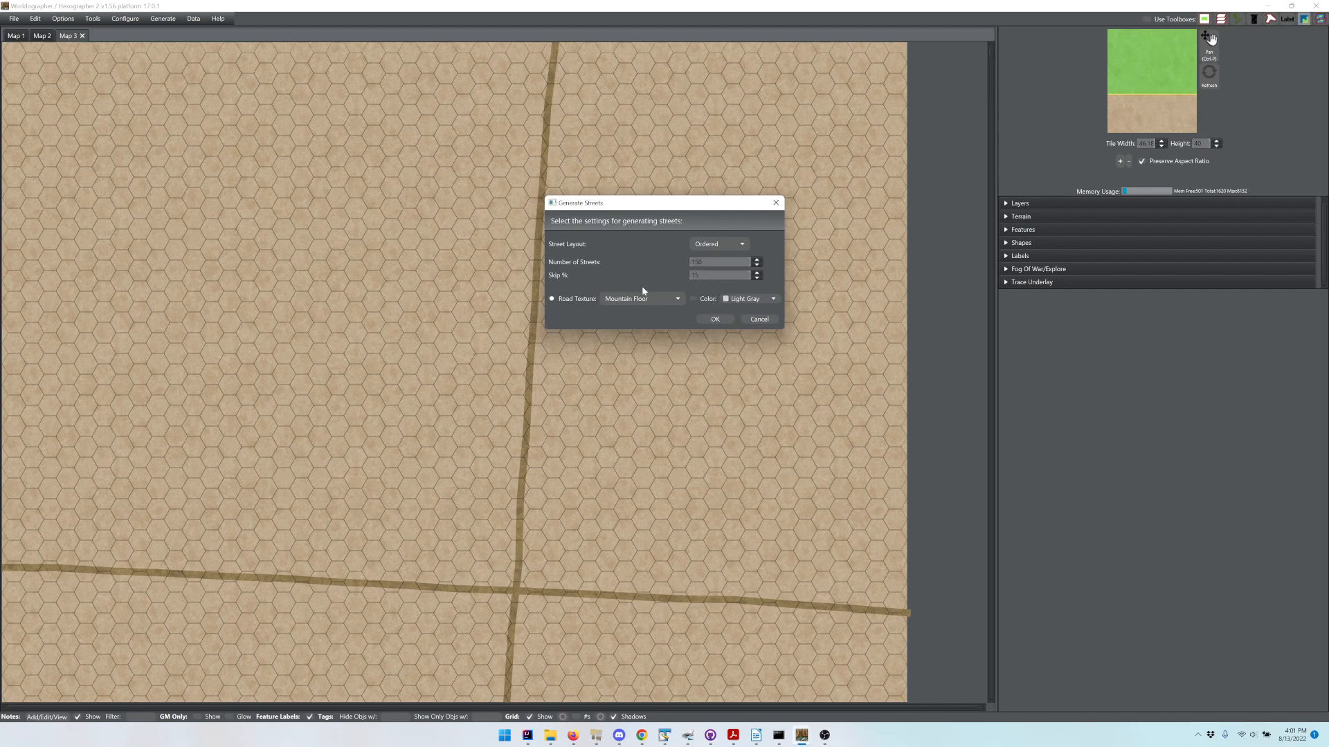
click(715, 321)
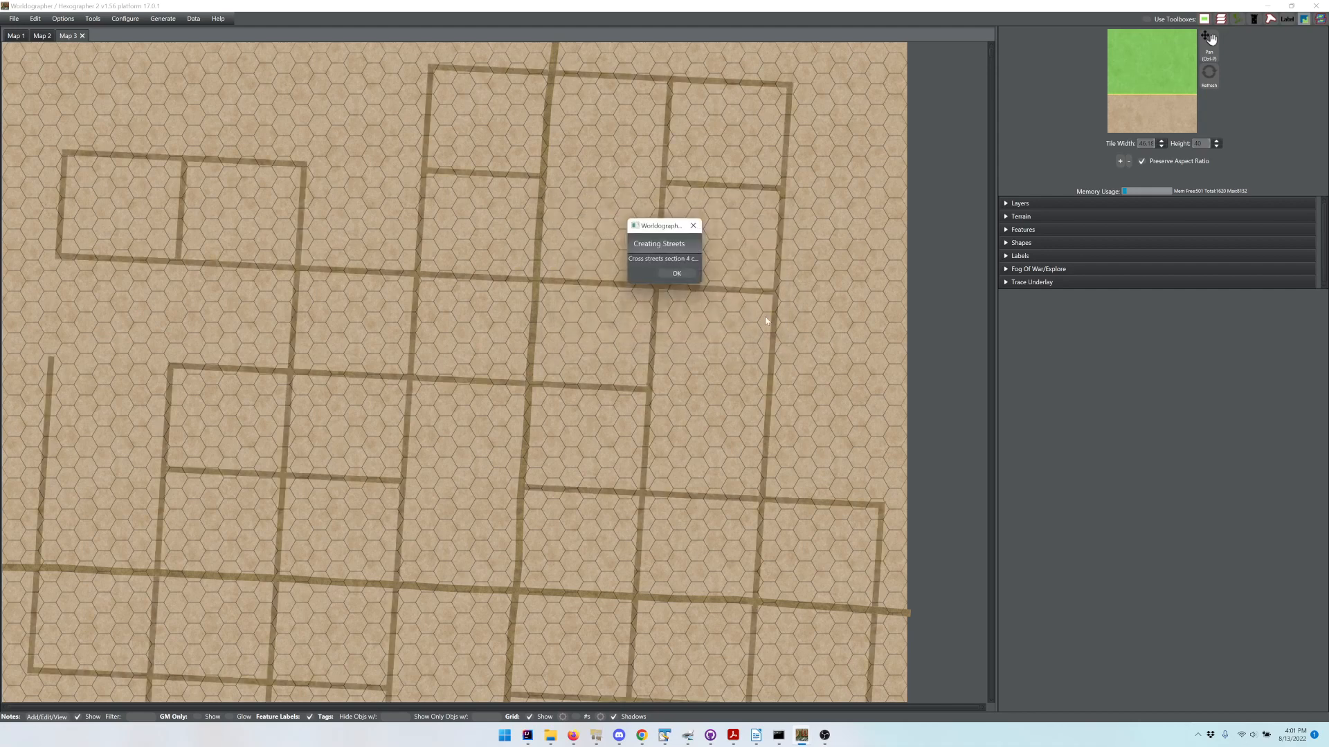
click(676, 273)
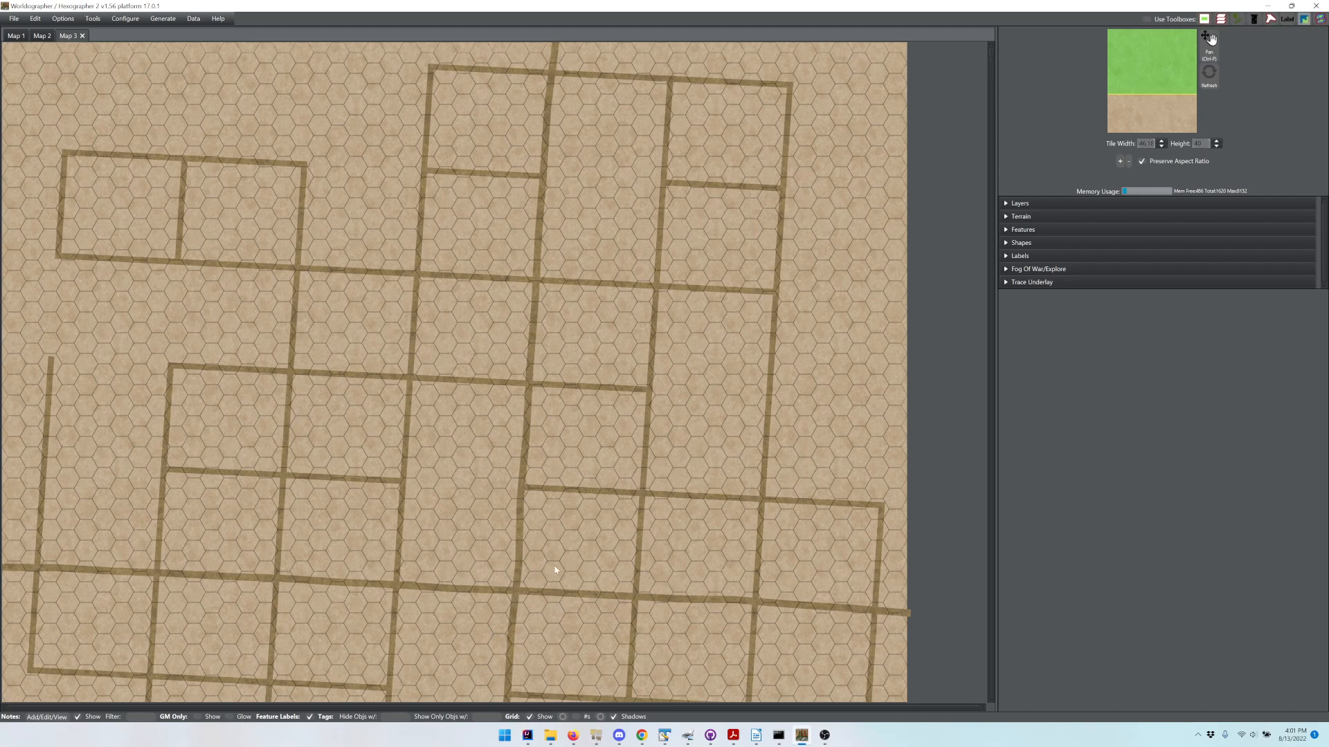
Step: Generate and place the settlement's buildings along the streets for a population of 3000
click(161, 21)
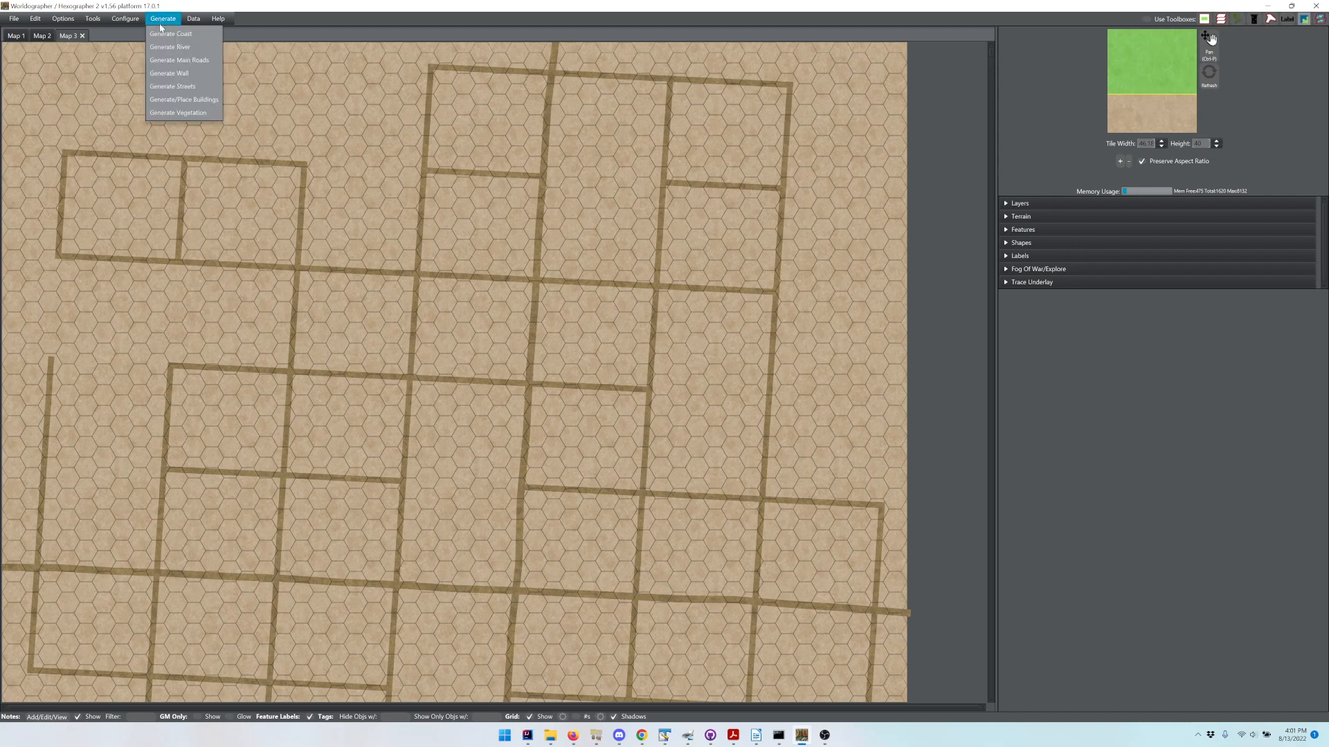
click(170, 103)
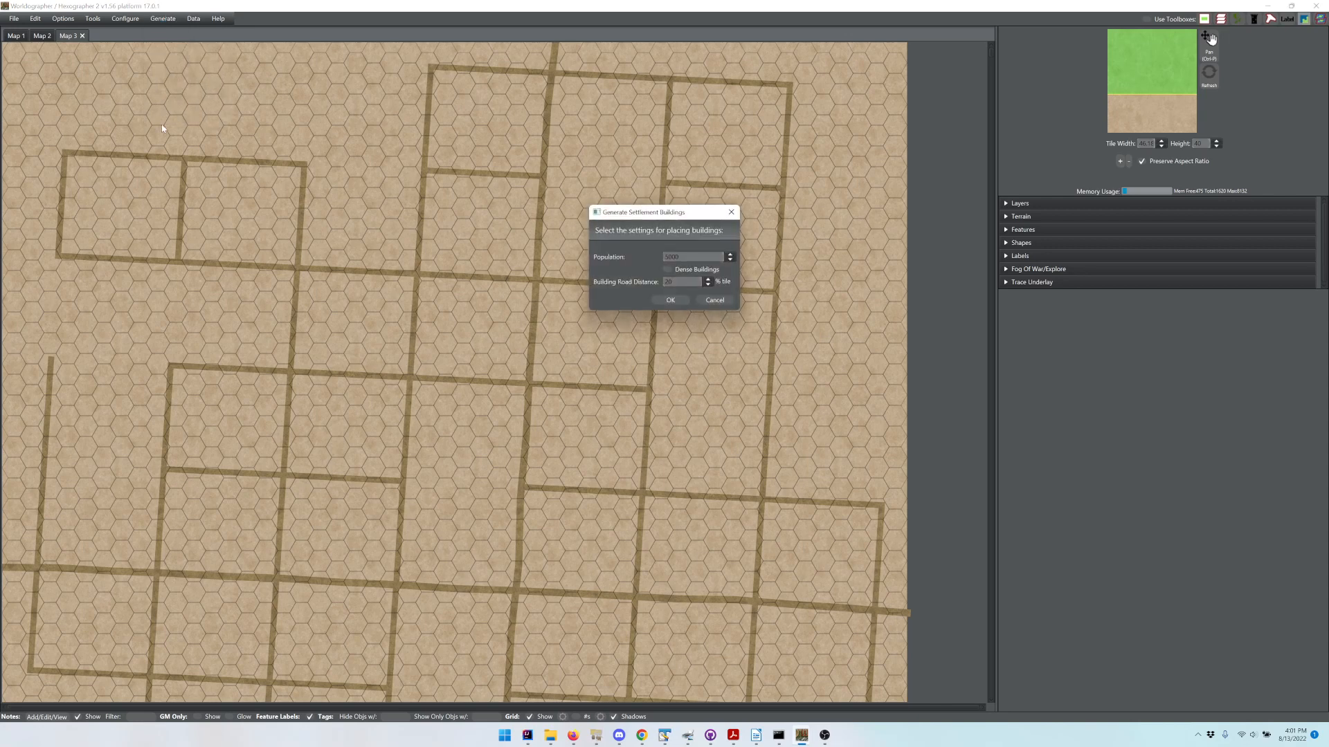
click(665, 257)
click(669, 302)
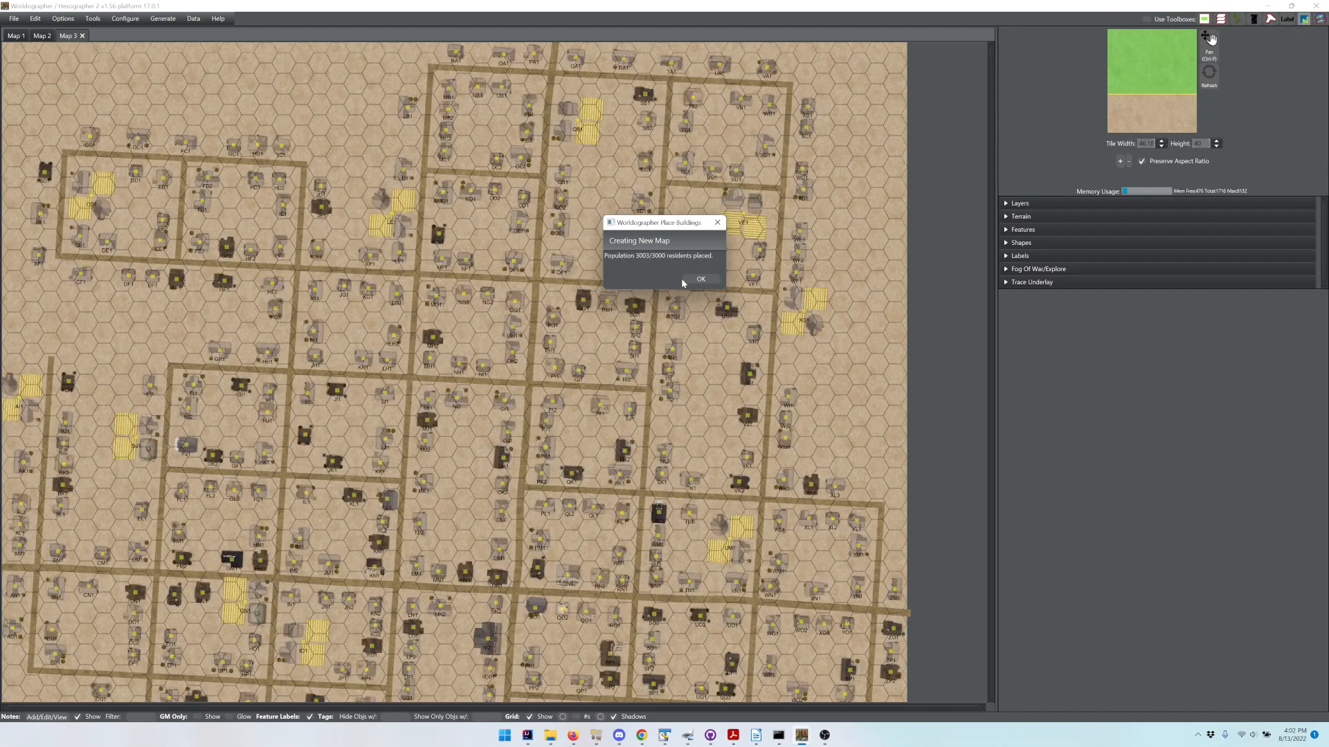
click(699, 282)
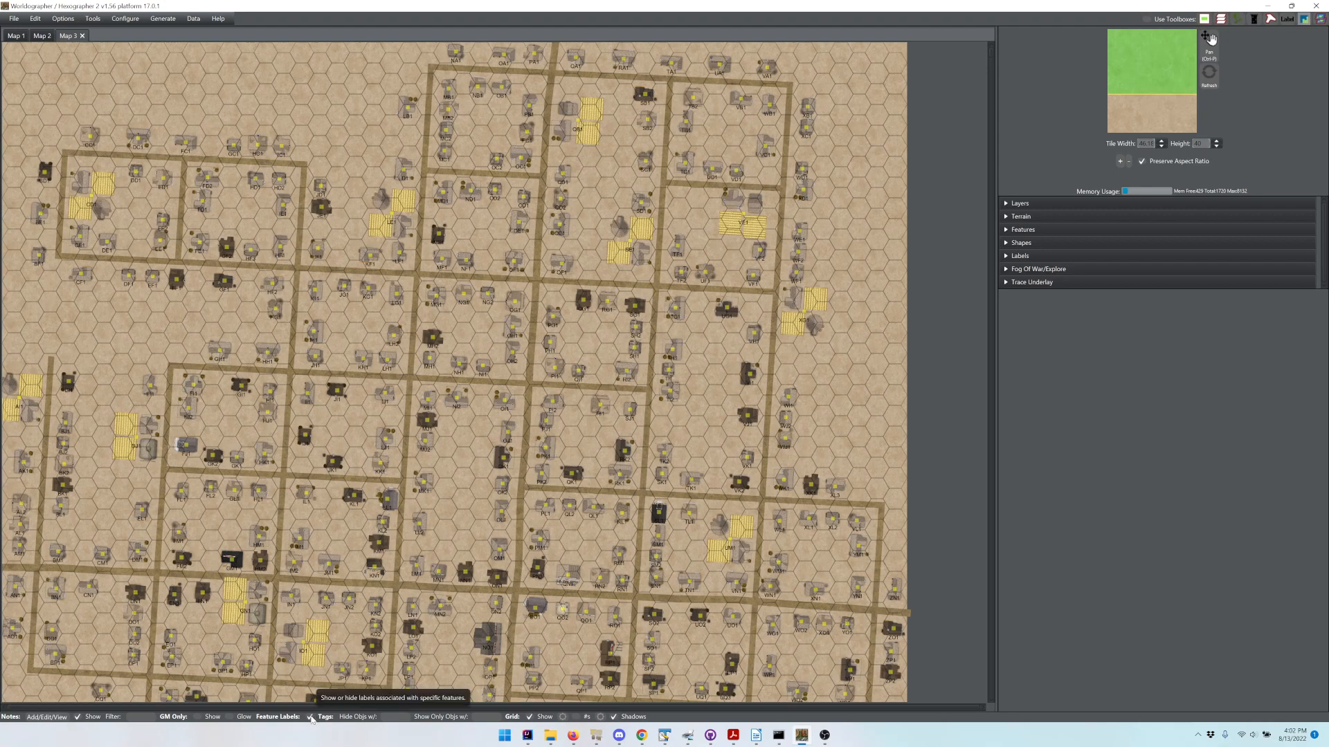
Step: Hide the feature labels on the map and review the staff list in the town hall's note
click(310, 718)
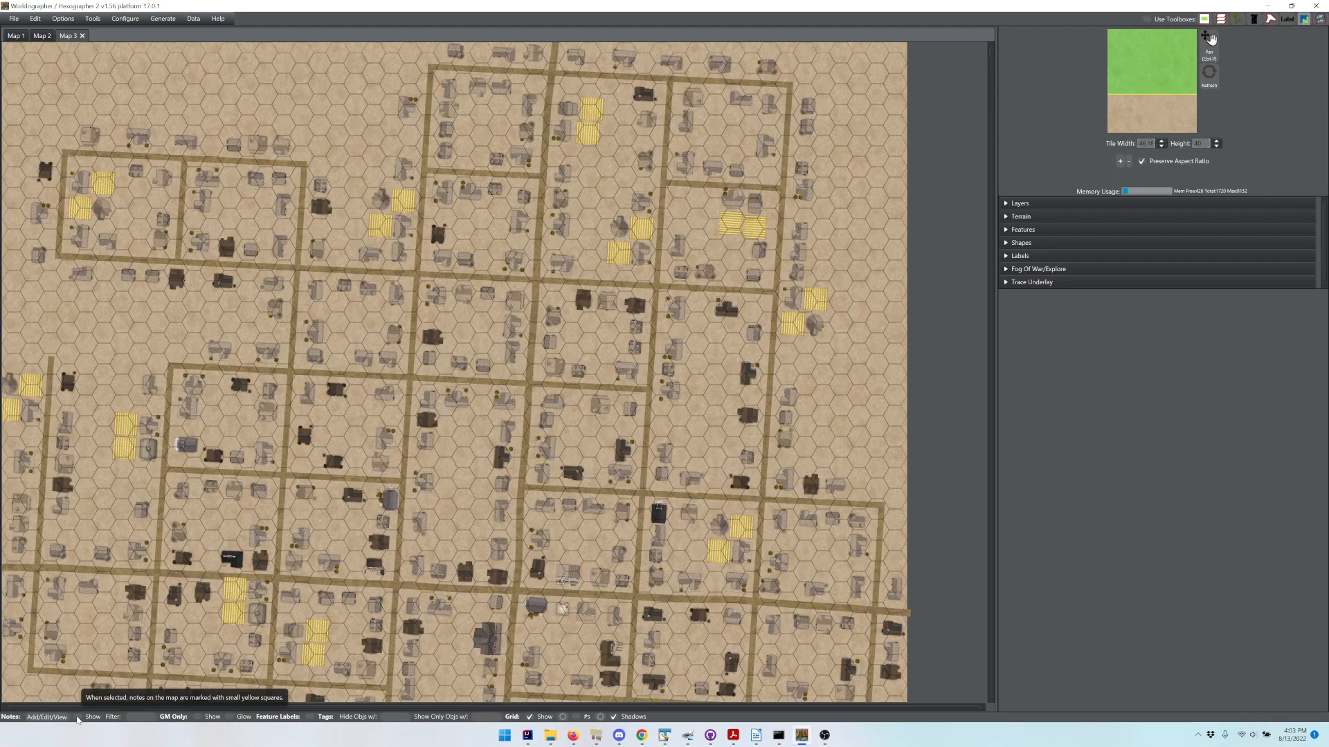
click(53, 717)
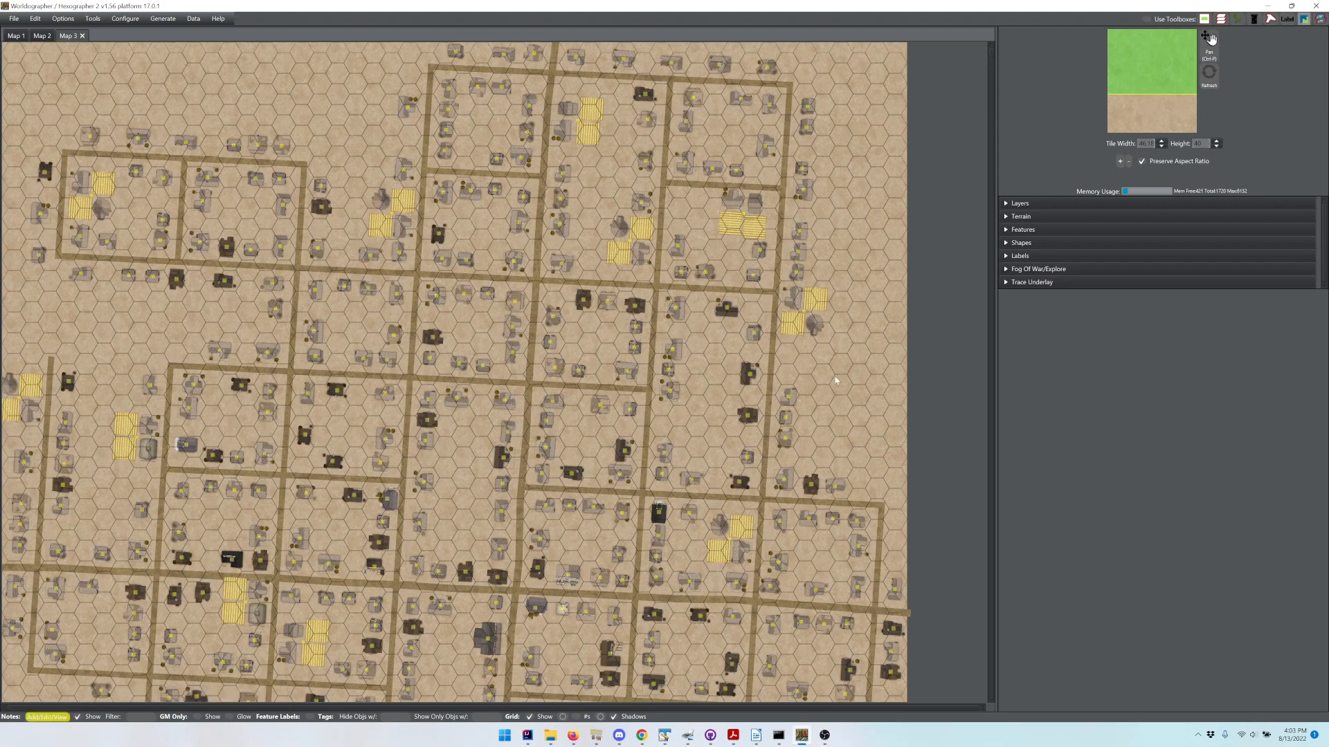
drag(1155, 66, 1154, 79)
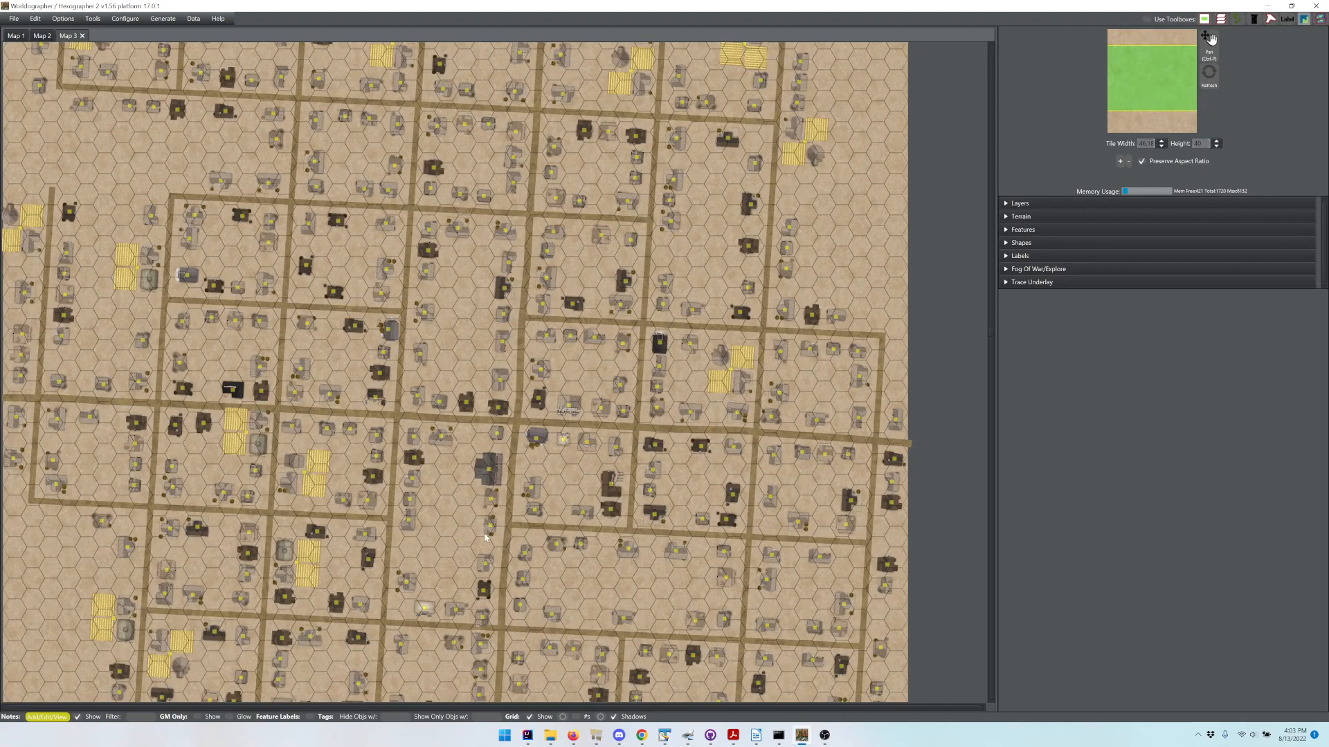
click(490, 472)
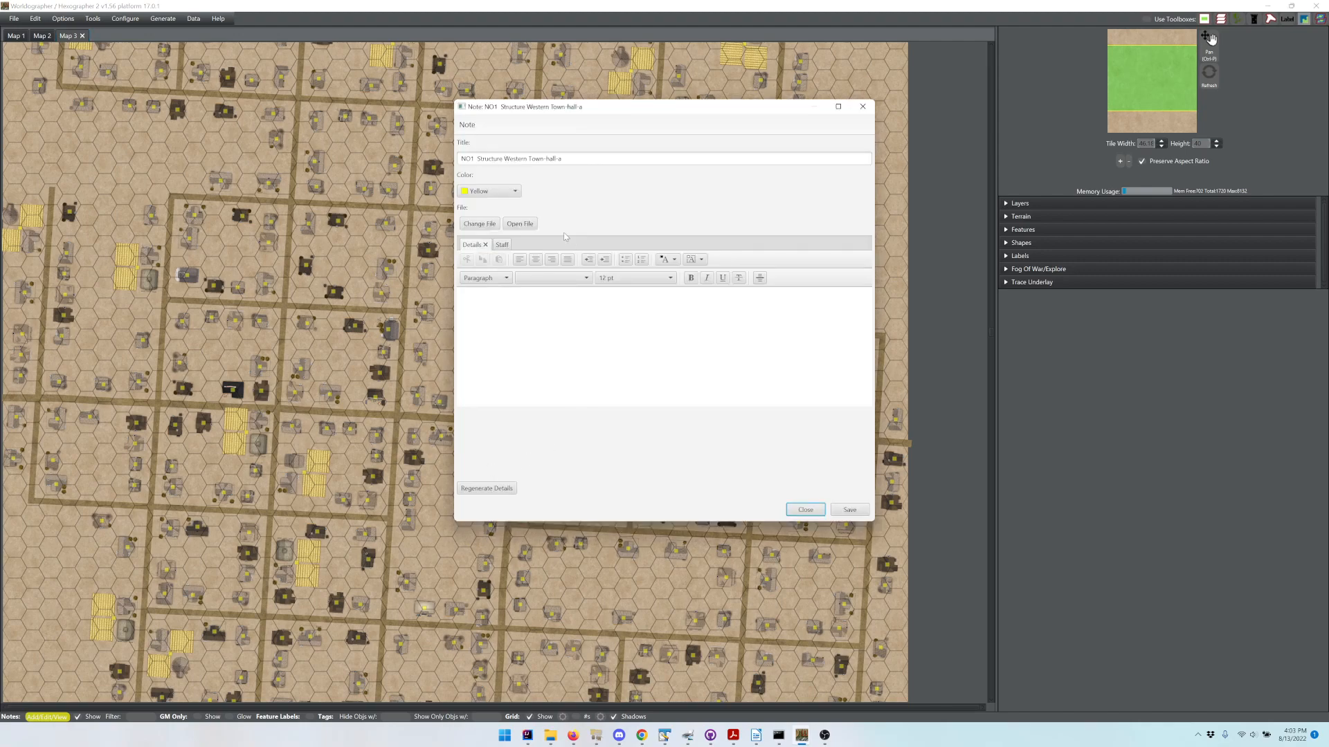
click(501, 244)
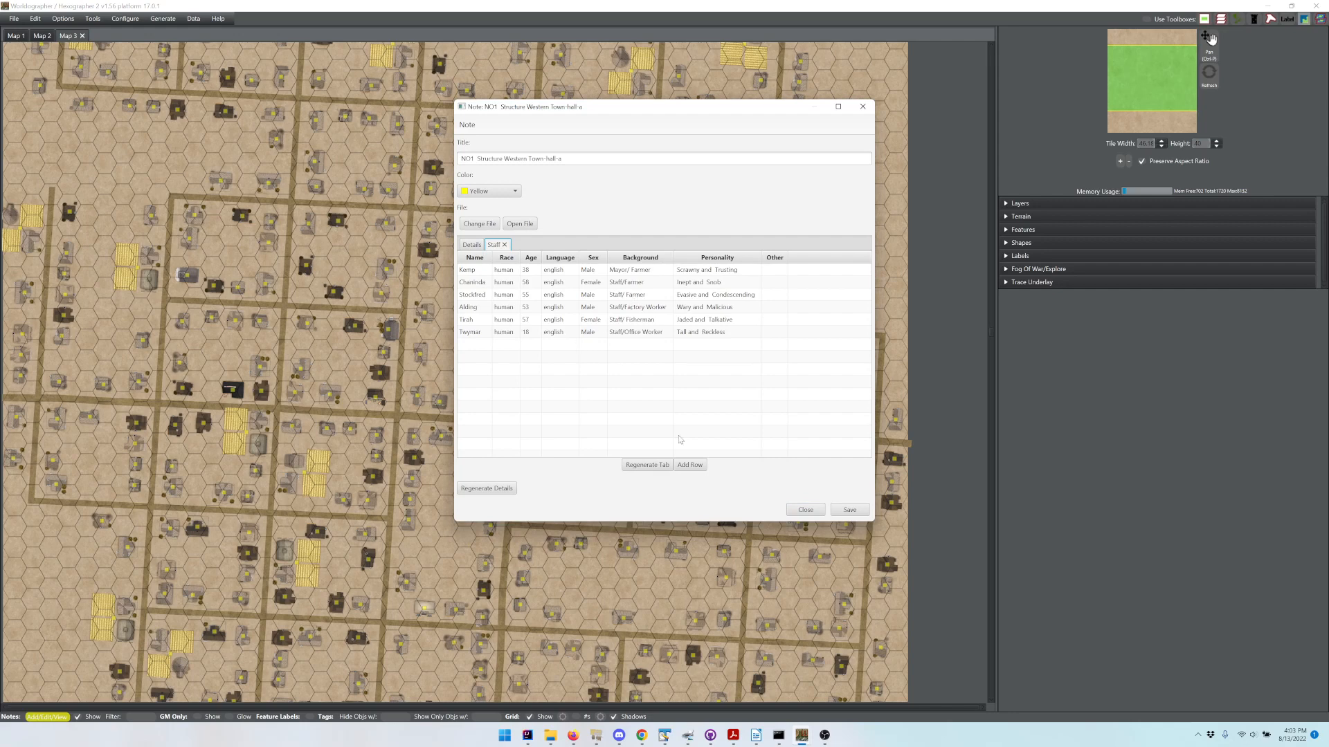
click(862, 106)
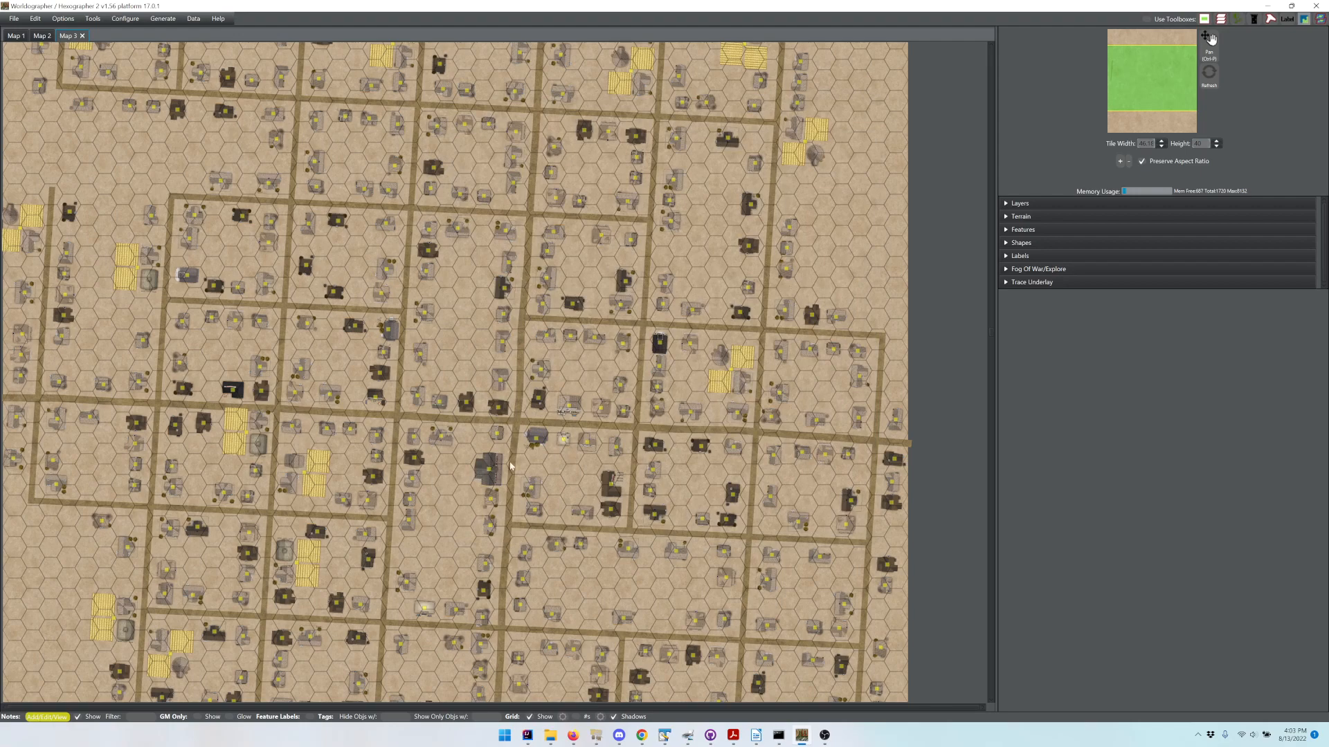
Step: Move the building just north of the town hall to a northeastern block, and shift the town hall up beside the main crossroads
click(1017, 230)
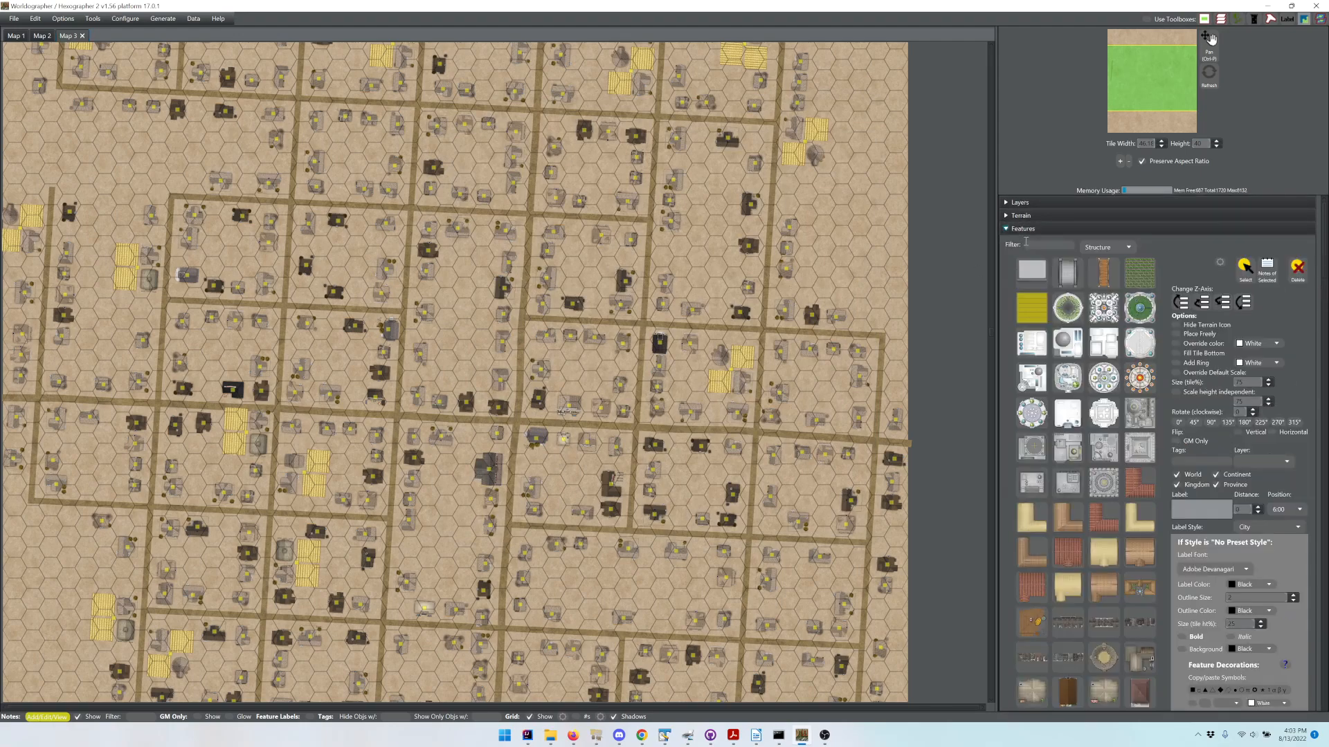
click(1245, 270)
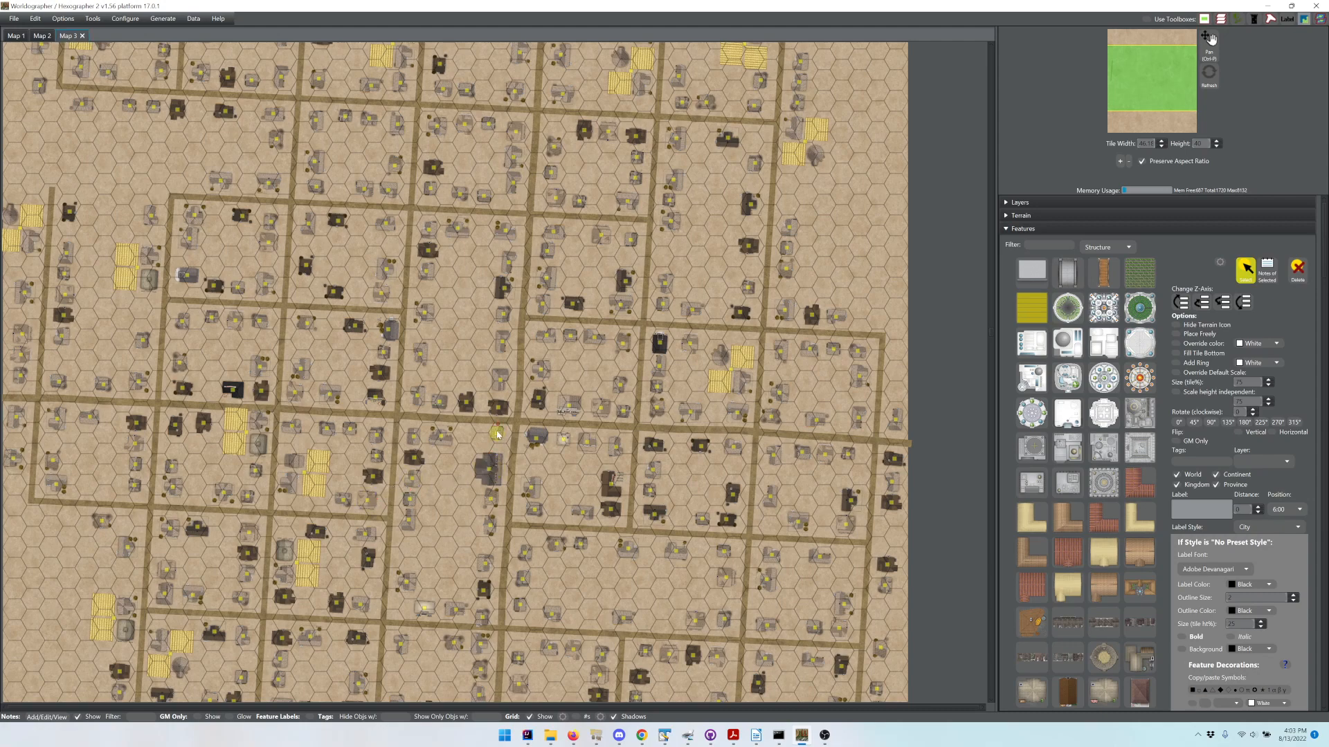
click(497, 433)
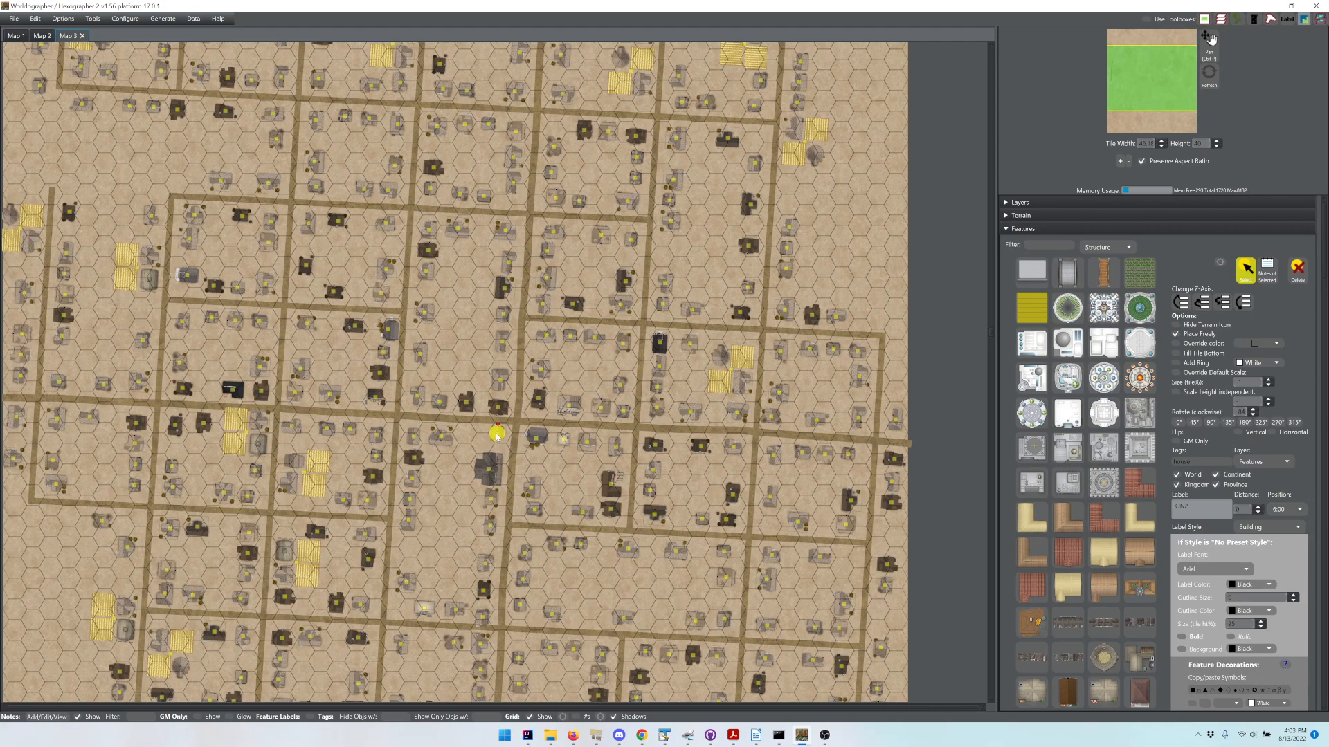
mouse_move(509, 429)
mouse_down()
mouse_move(636, 356)
mouse_move(663, 319)
mouse_move(703, 137)
mouse_up()
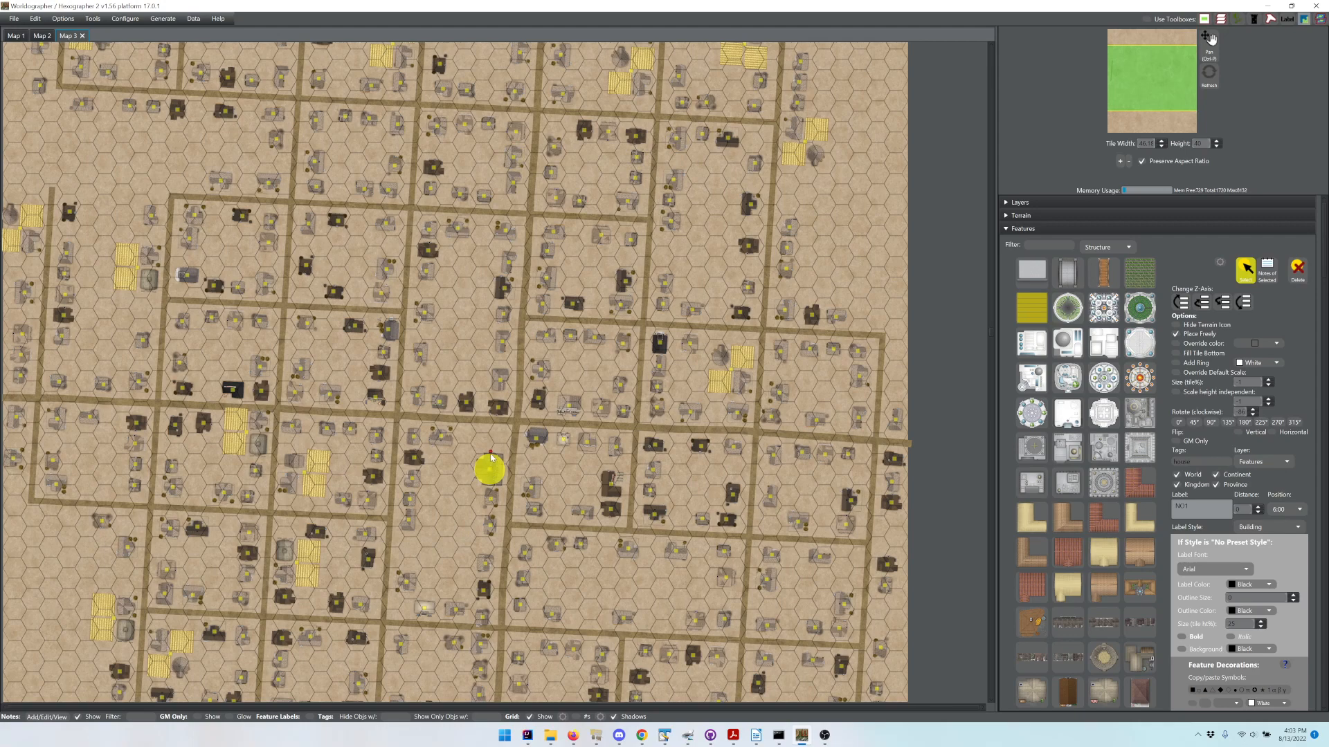
drag(492, 477, 491, 449)
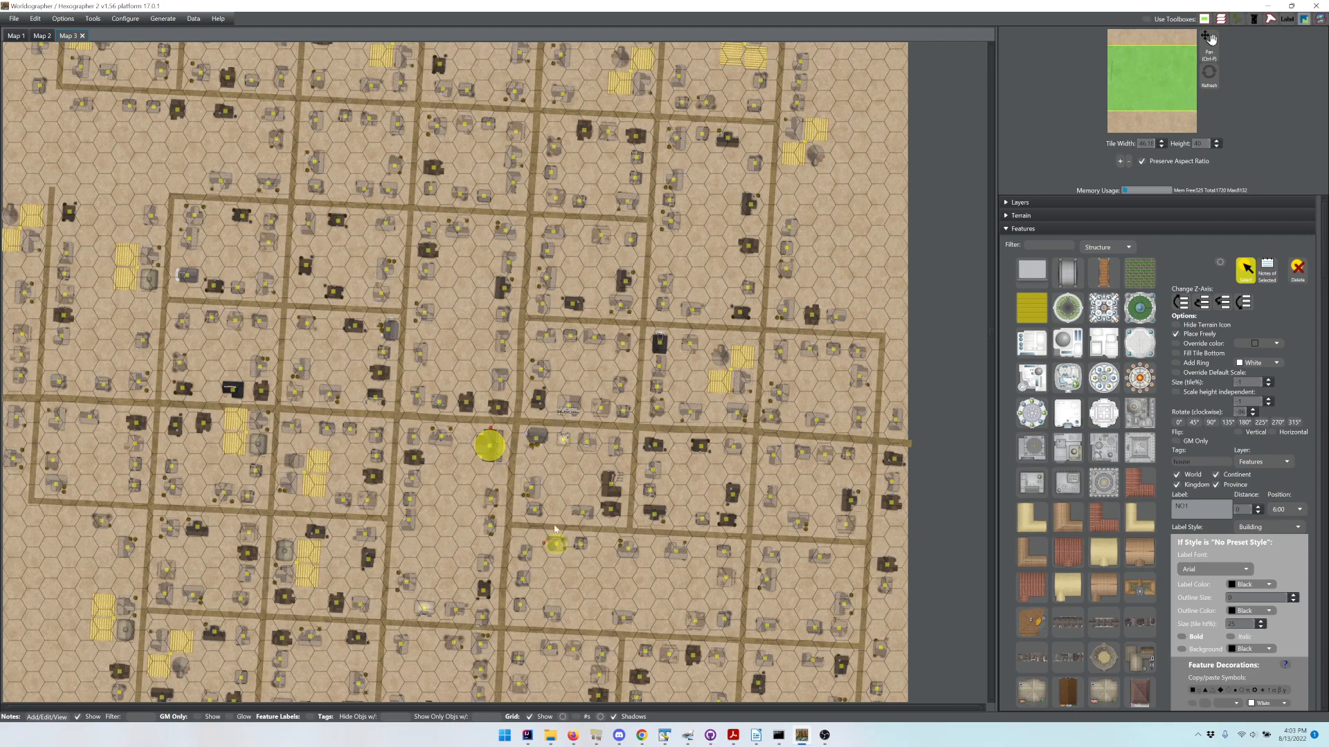
Step: Examine the notes of the schoolhouse and the two houses at the corners of the main crossroads
click(49, 718)
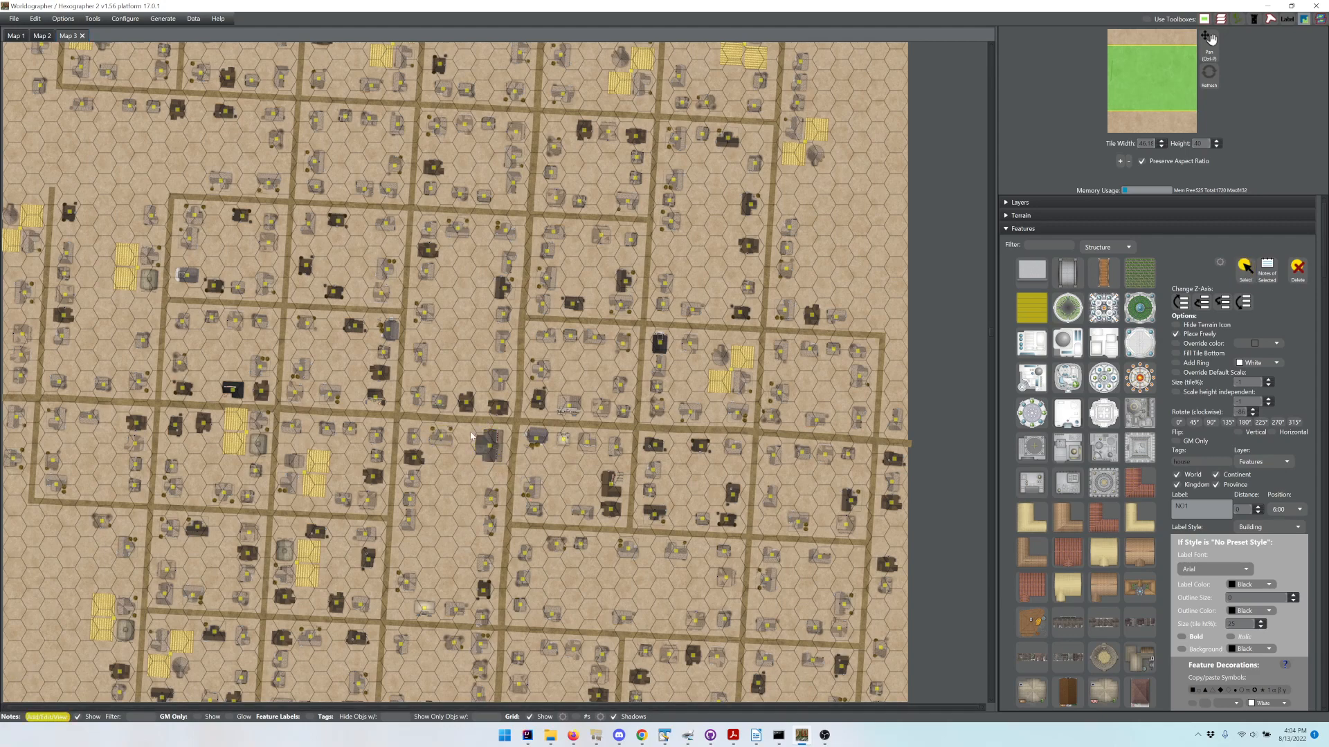
click(538, 403)
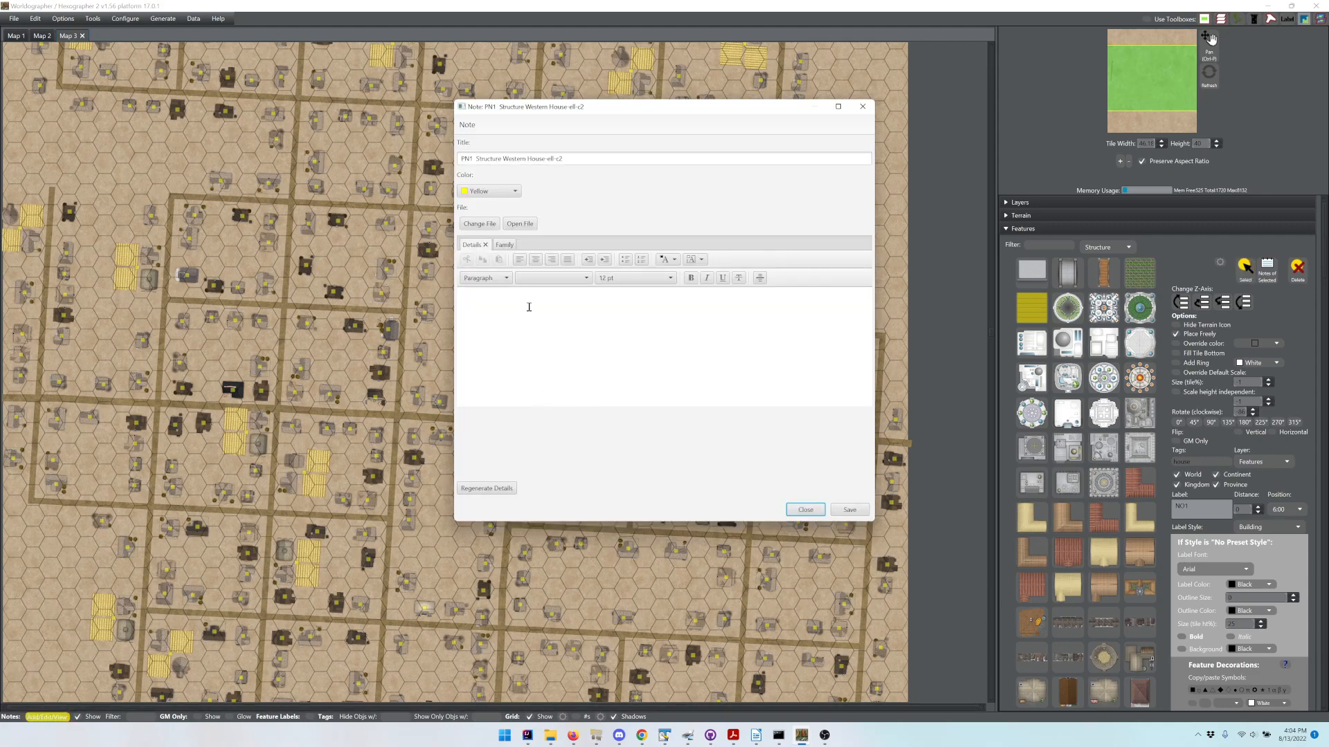
click(862, 108)
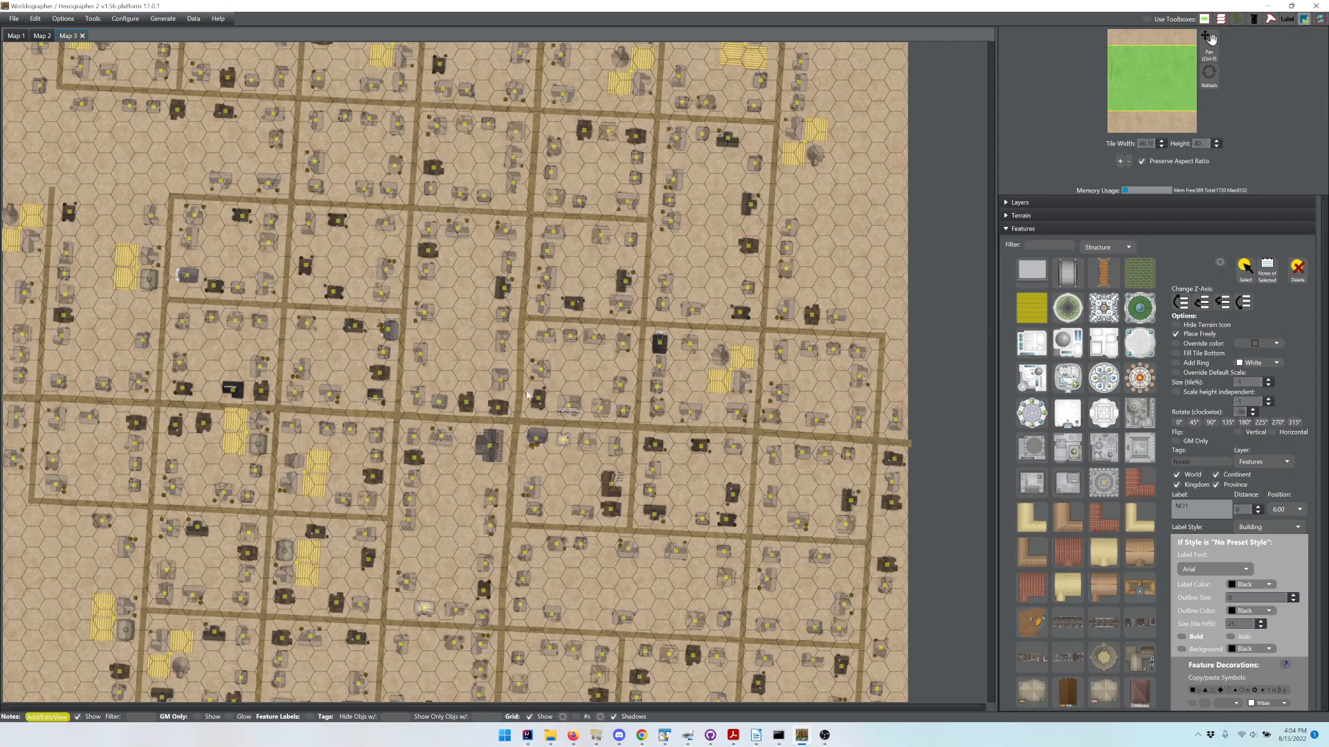
double_click(500, 409)
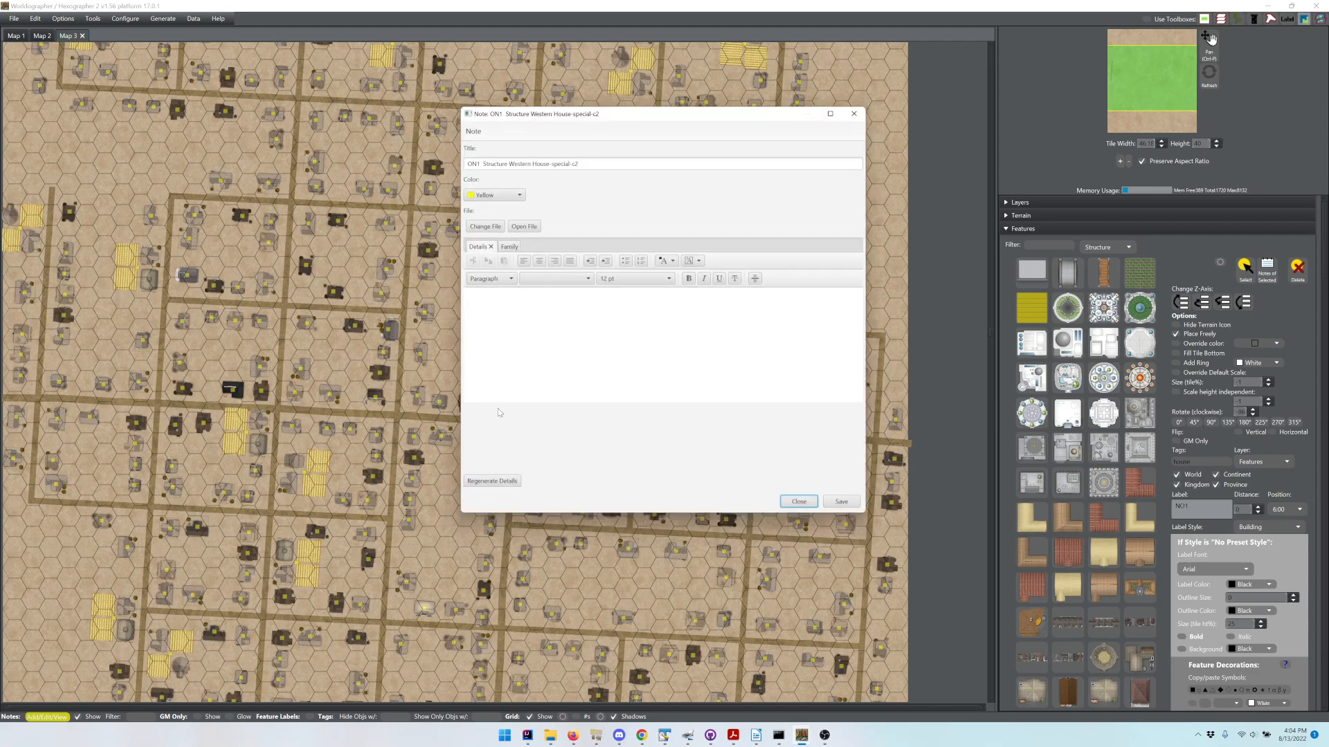
click(862, 106)
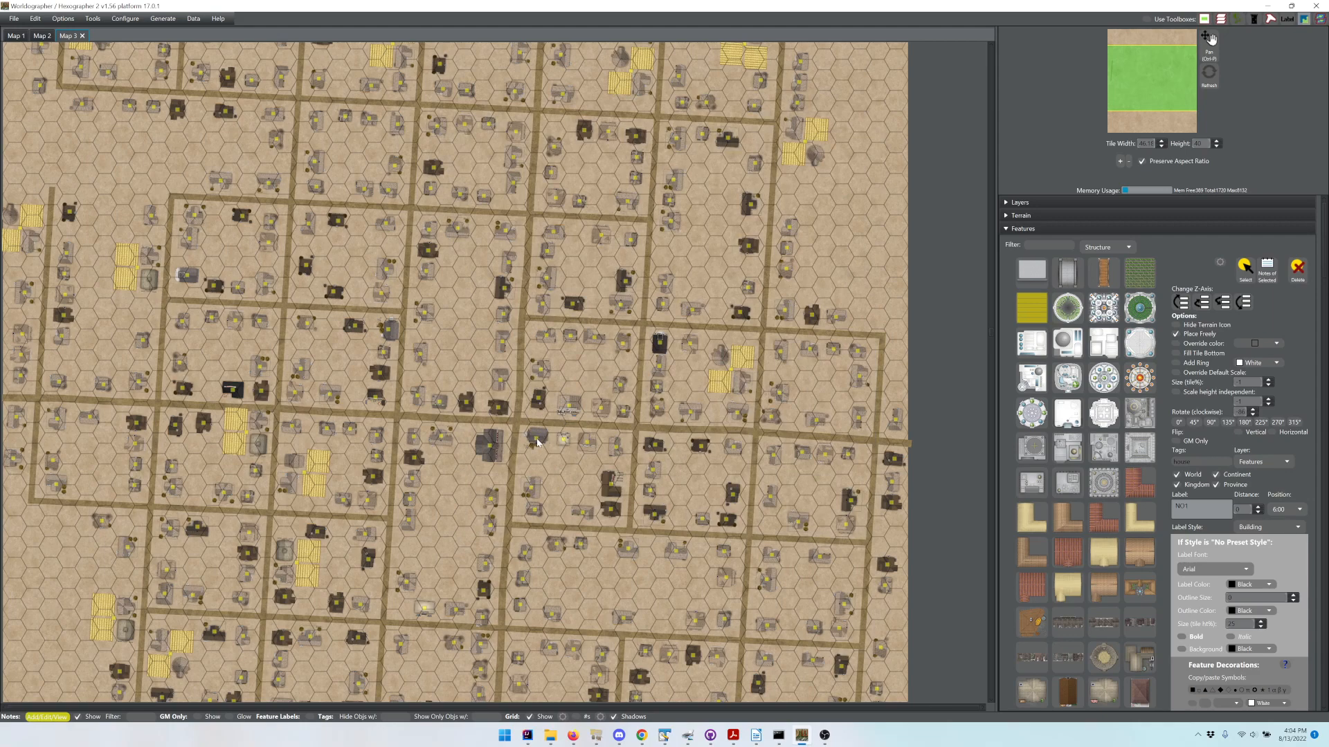
double_click(536, 441)
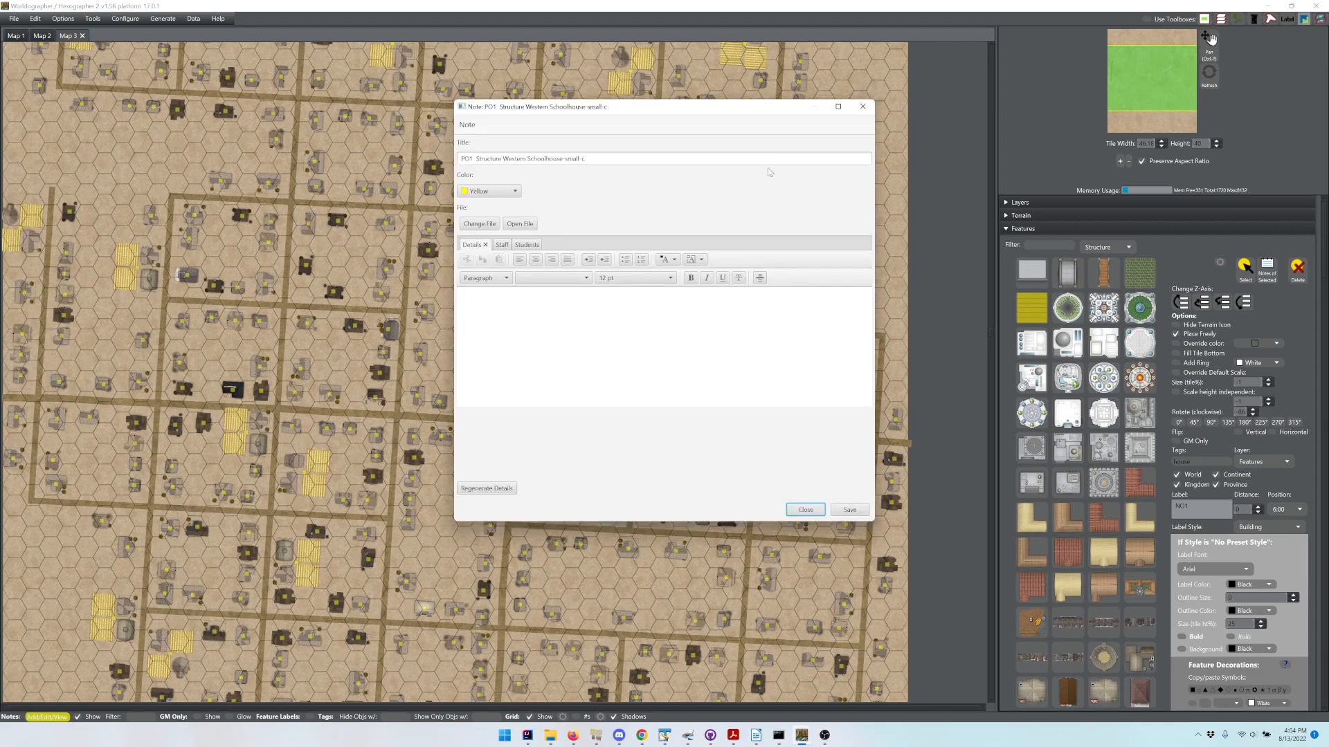
click(862, 106)
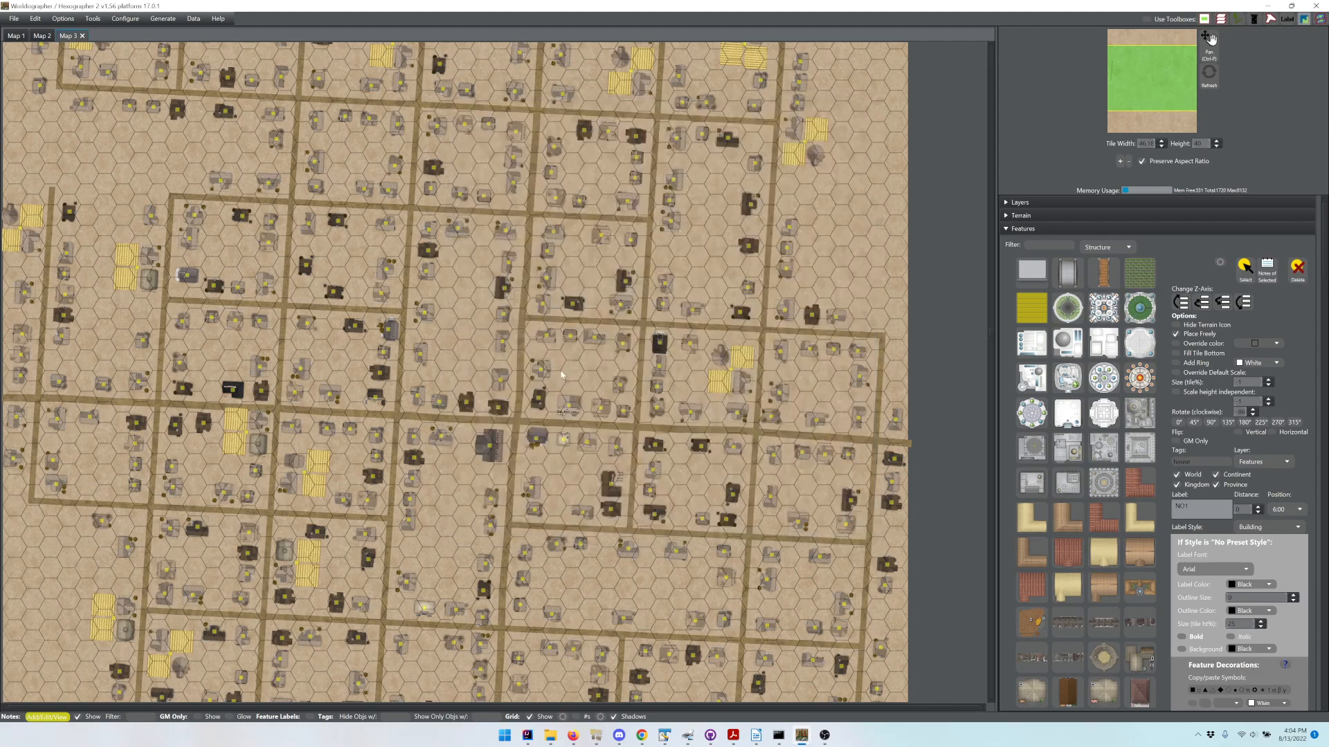
double_click(540, 400)
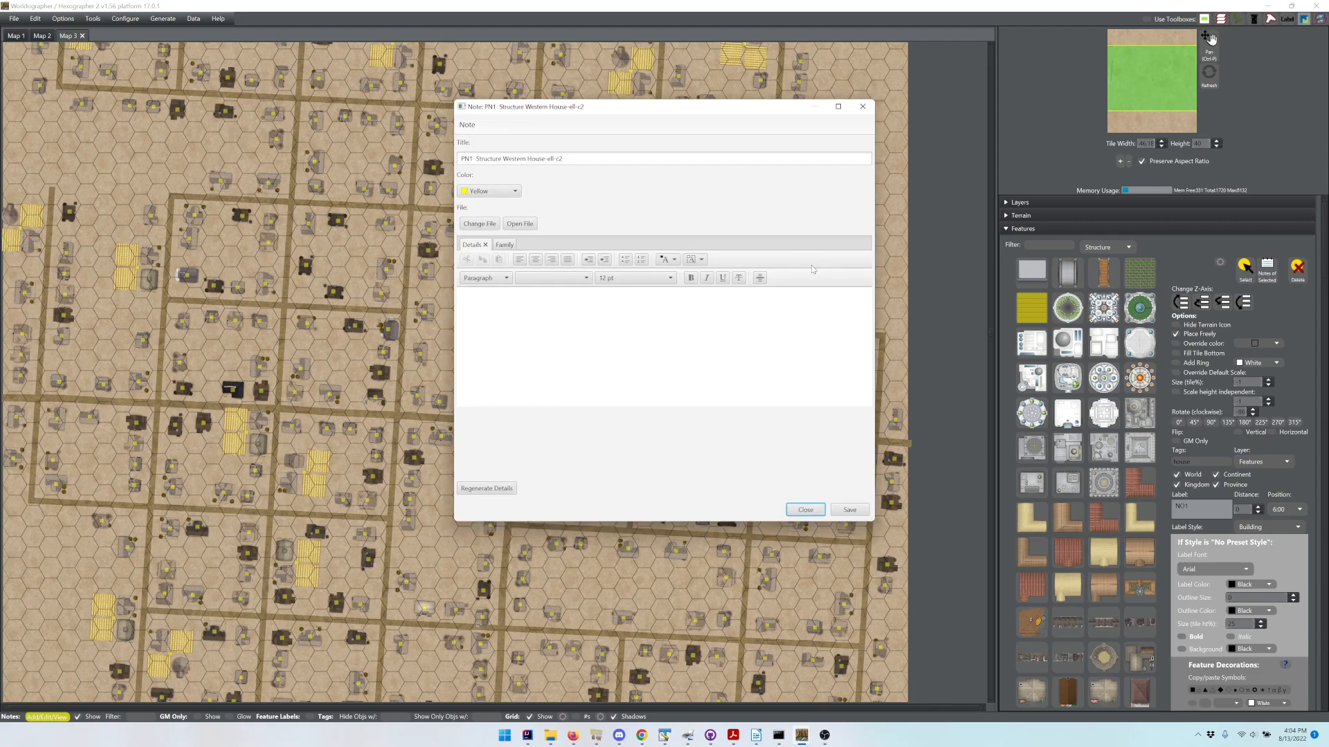
click(805, 510)
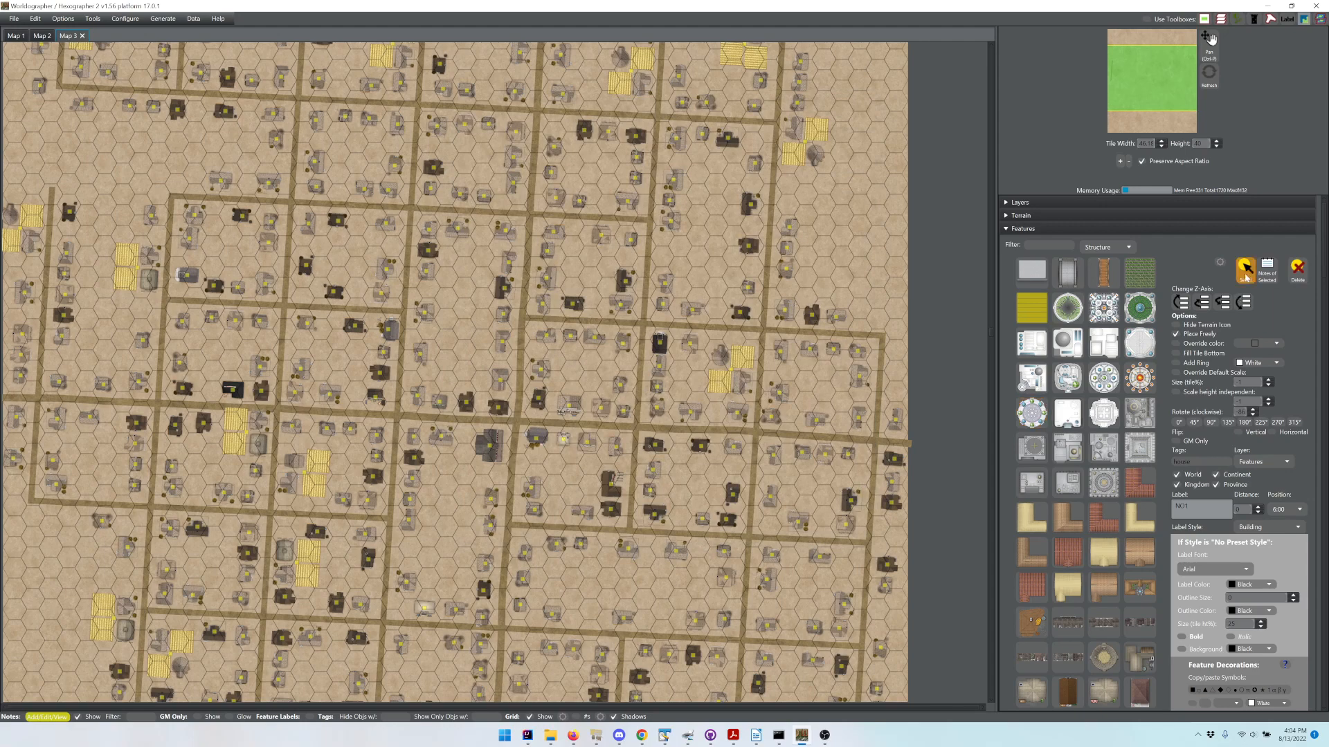
Step: Relocate the houses on the crossroads' northeast and northwest corners to free plots in outlying blocks to the northeast and northwest
click(1245, 272)
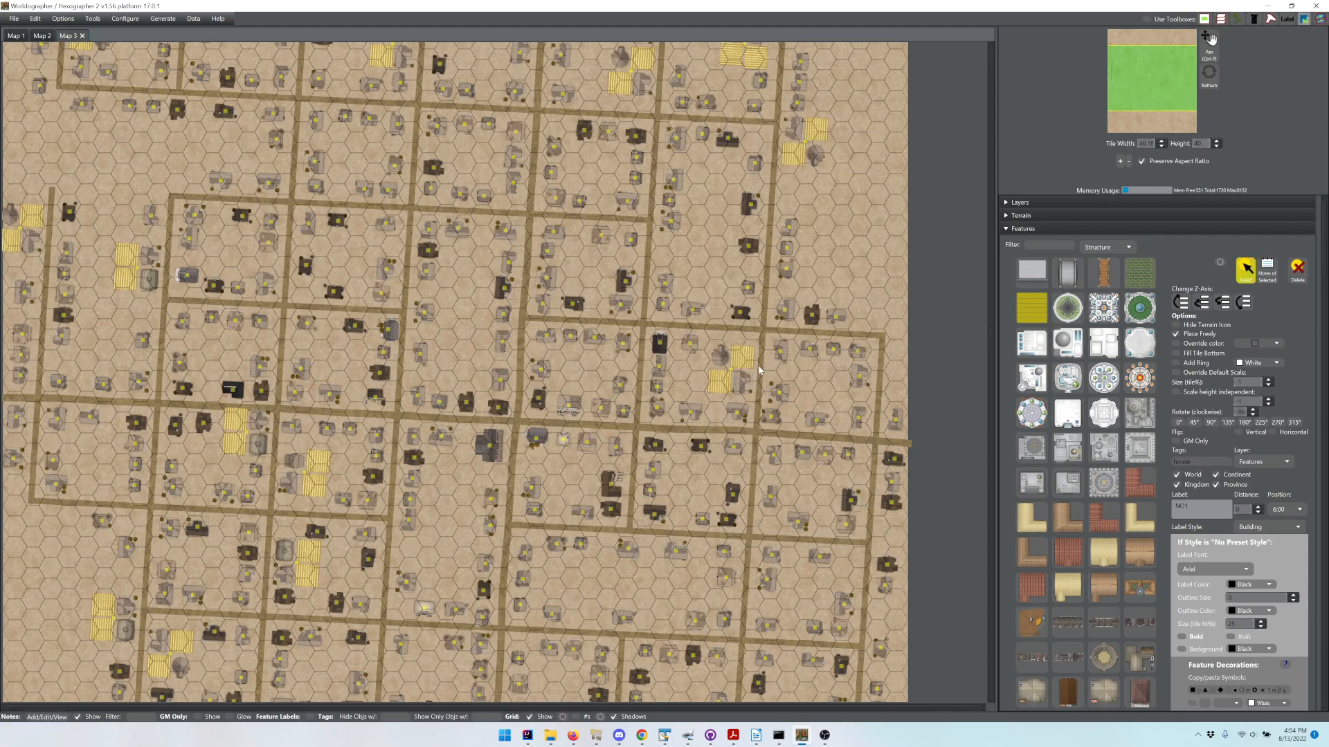
click(537, 401)
mouse_move(540, 401)
mouse_down()
mouse_move(692, 304)
mouse_move(717, 309)
mouse_up()
click(499, 408)
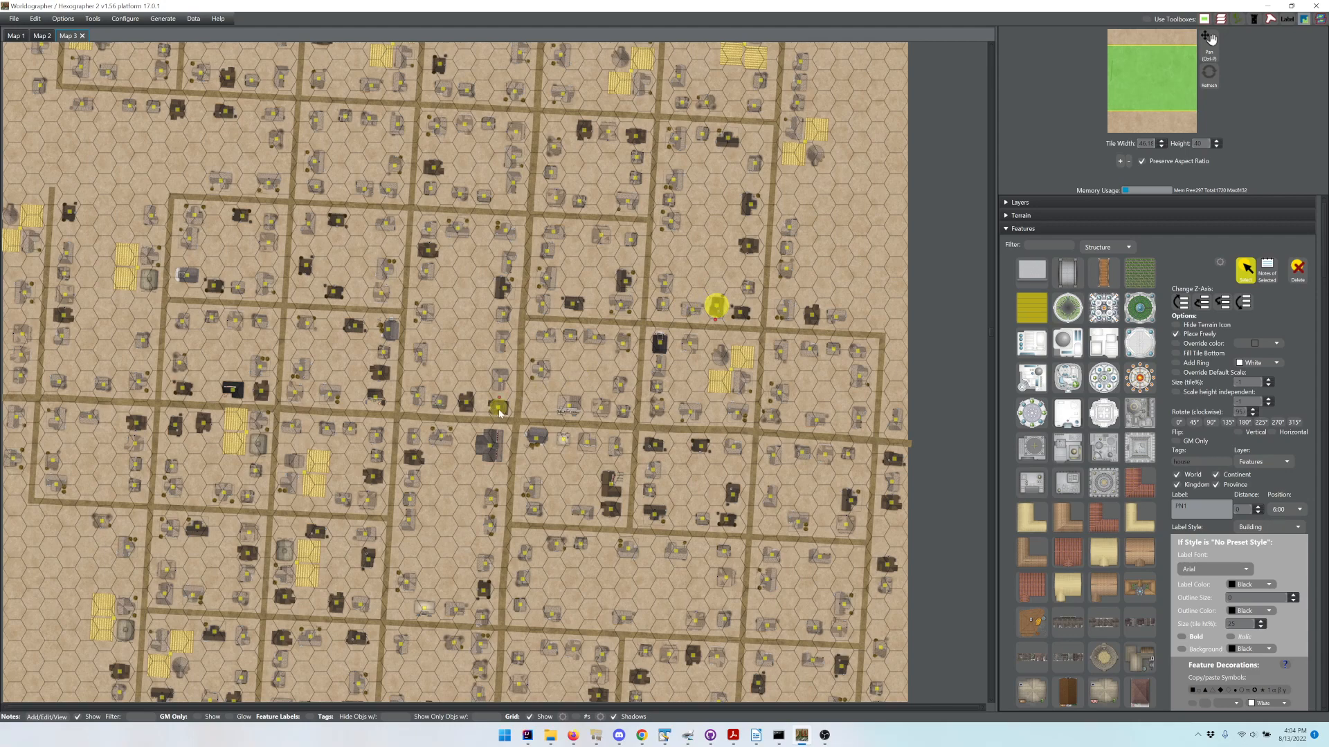
mouse_move(499, 411)
mouse_down()
mouse_move(249, 277)
mouse_move(193, 185)
mouse_up()
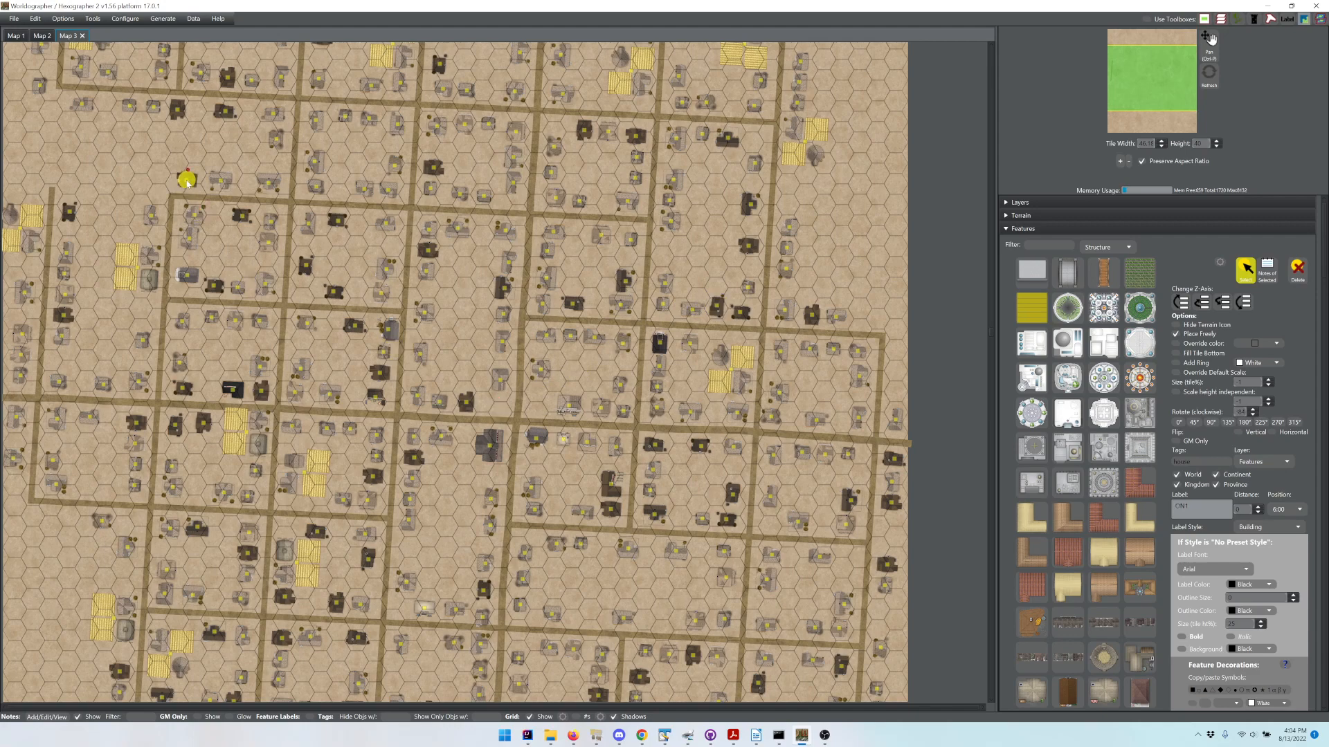
Step: Shift the neighbouring buildings into the emptied northwest and northeast corners of the main crossroads
click(501, 379)
click(501, 379)
drag(497, 380, 502, 400)
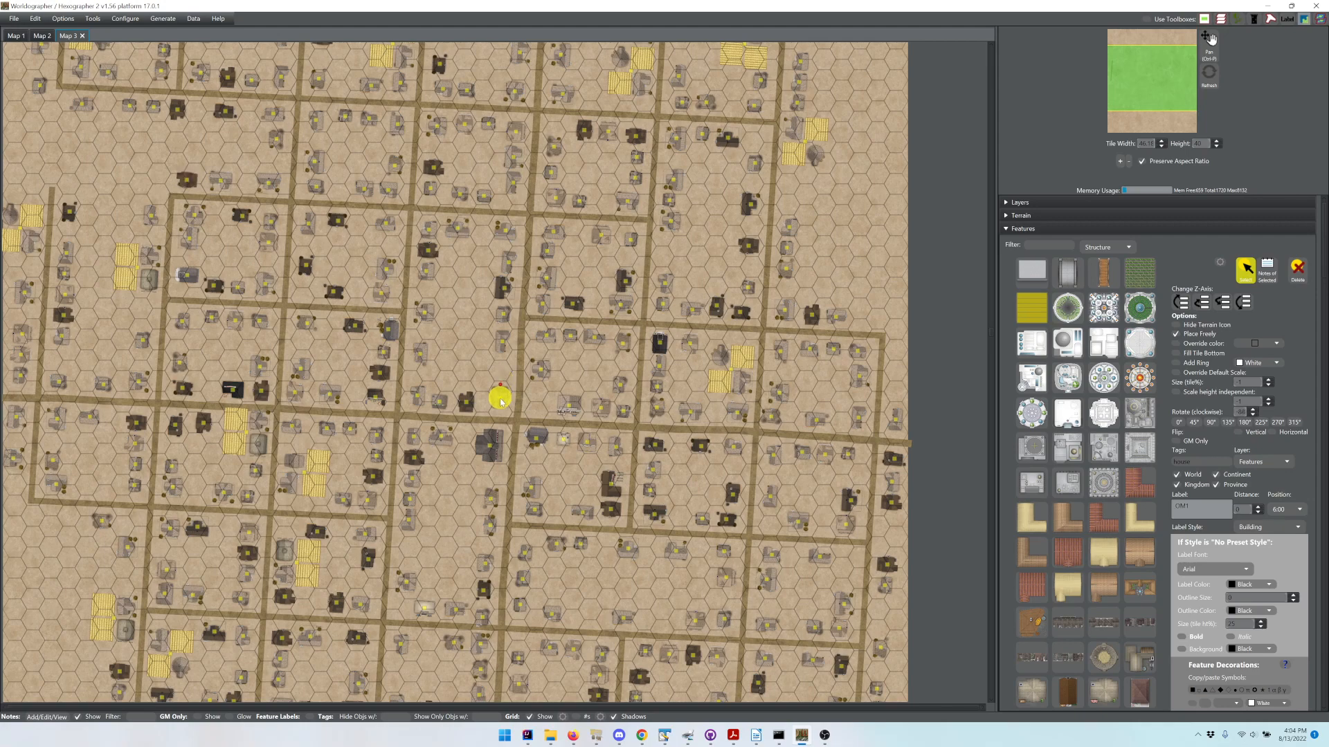
click(554, 406)
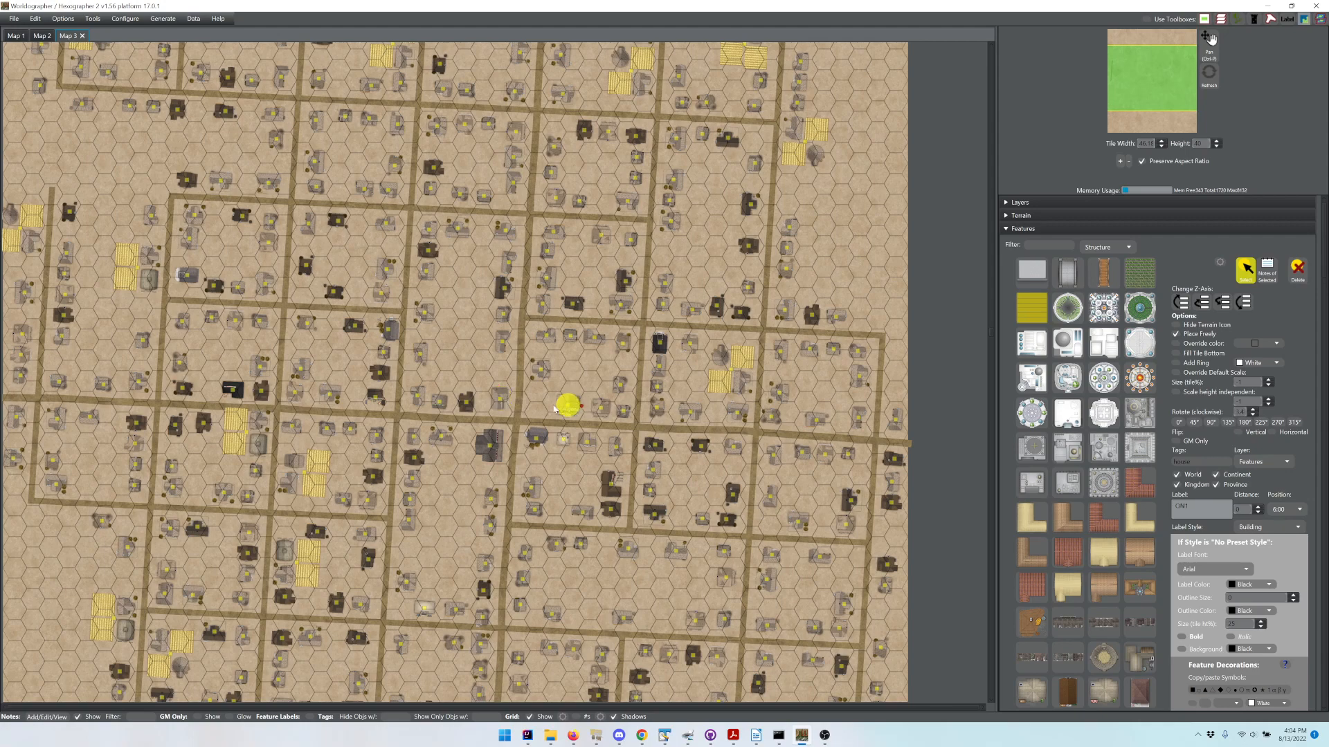
drag(554, 408, 540, 408)
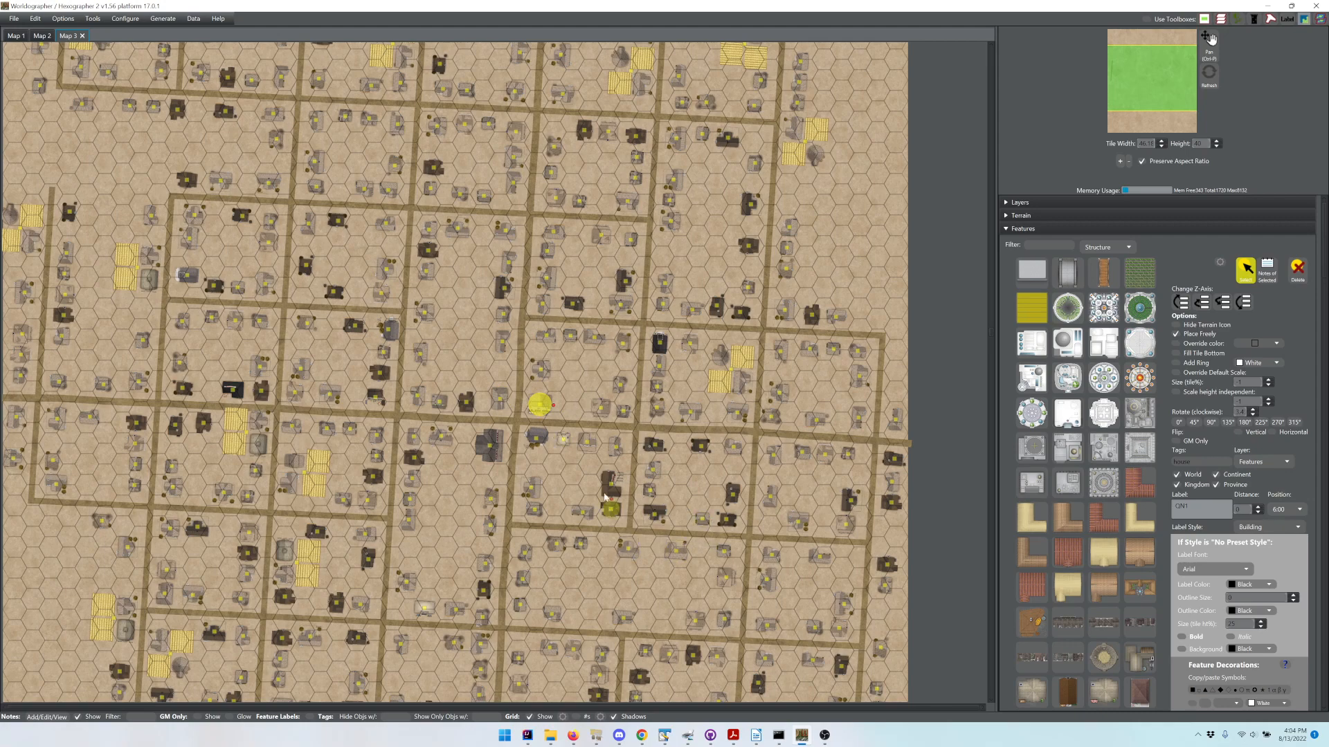
Step: Move the house south of the town hall to a block farther northwest, and put the café from the southeast block in its place
click(490, 501)
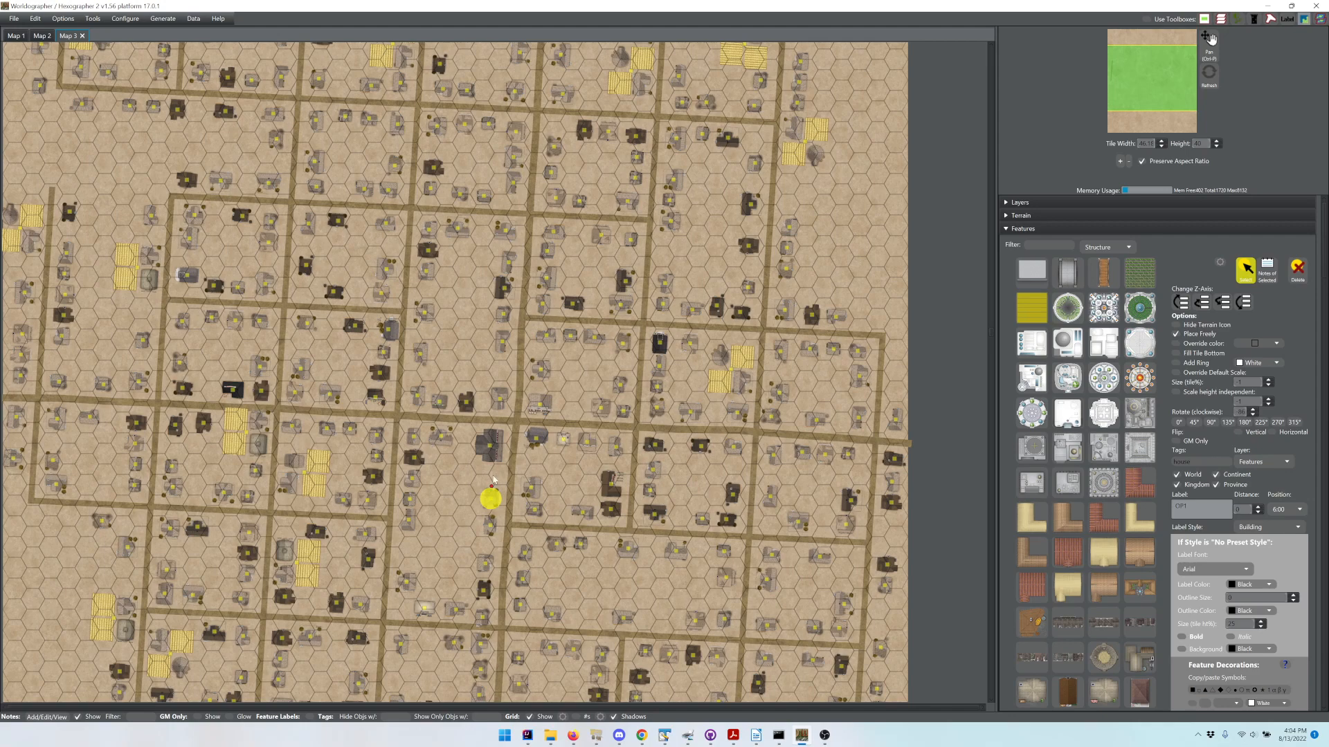
mouse_move(494, 479)
mouse_down()
mouse_move(492, 432)
mouse_move(671, 315)
mouse_move(659, 274)
mouse_move(508, 258)
mouse_move(250, 351)
mouse_up()
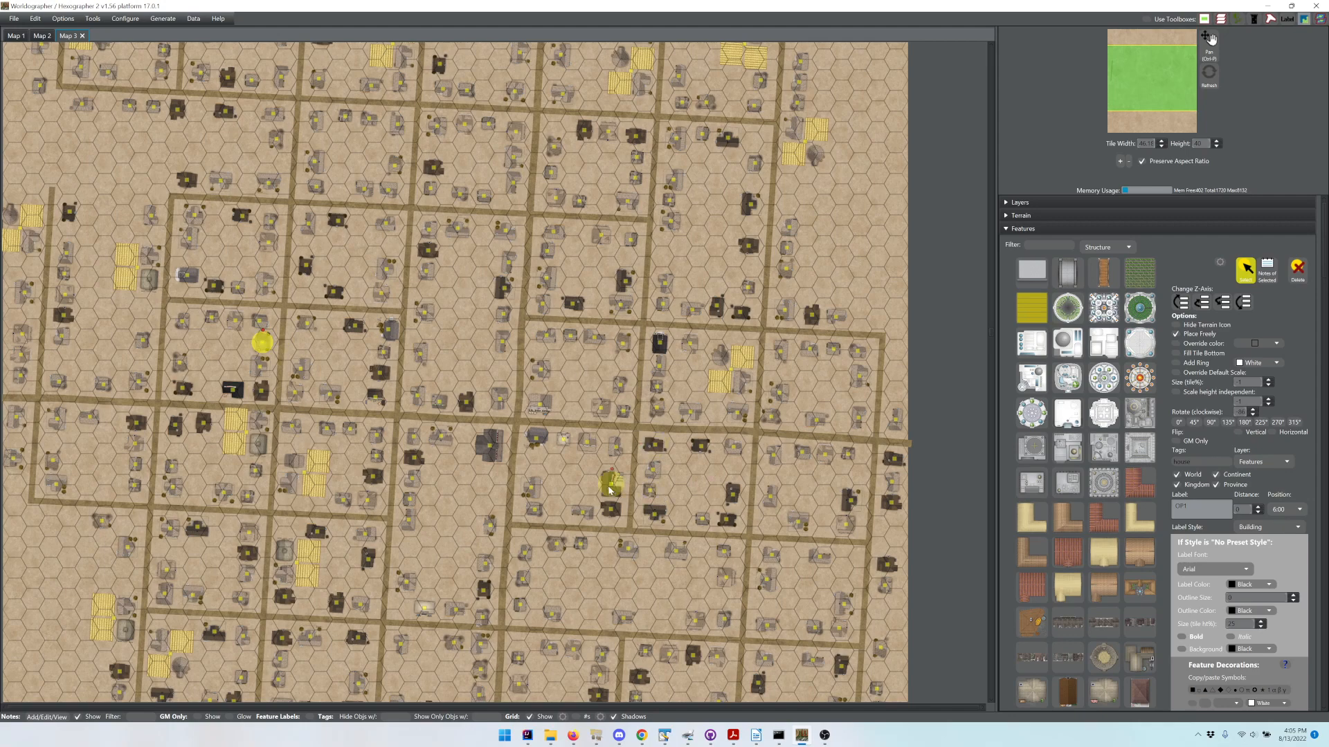
drag(610, 488, 488, 488)
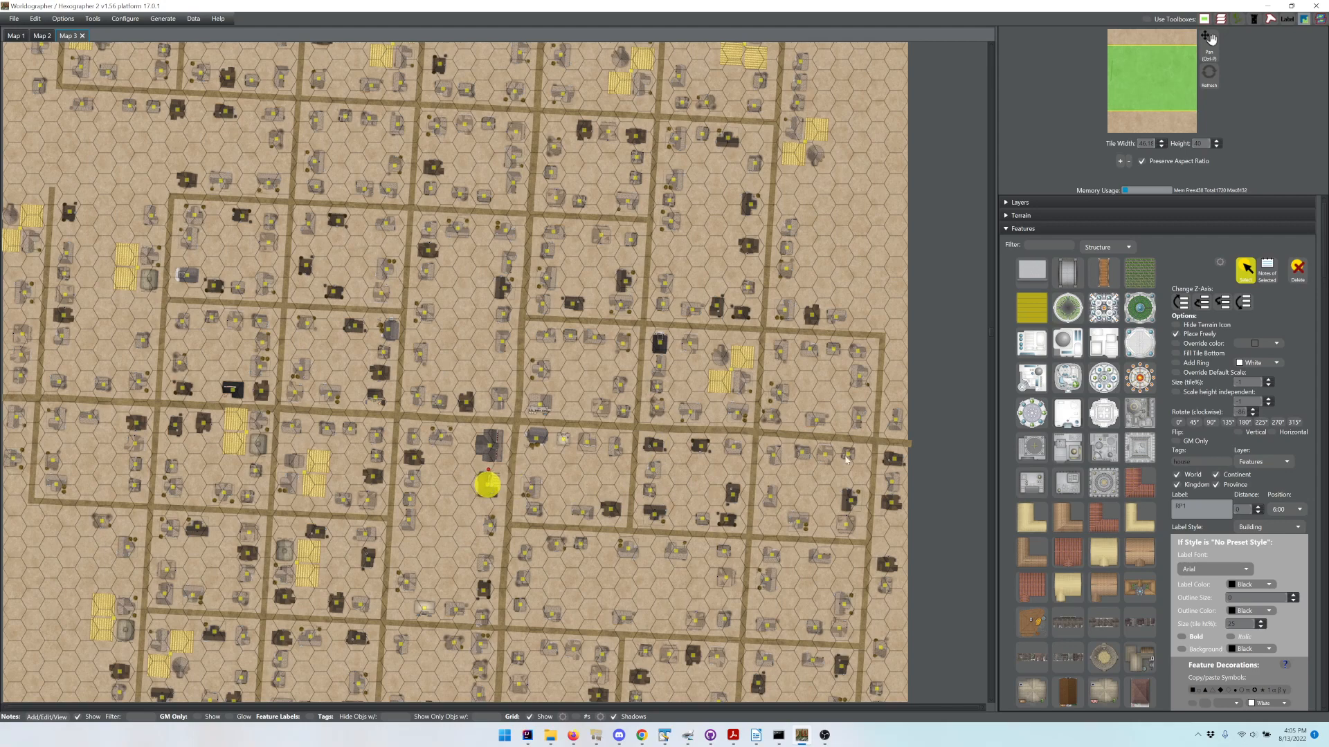
Step: Review the staff, patrons, drinks and food lists in the café's note
click(43, 719)
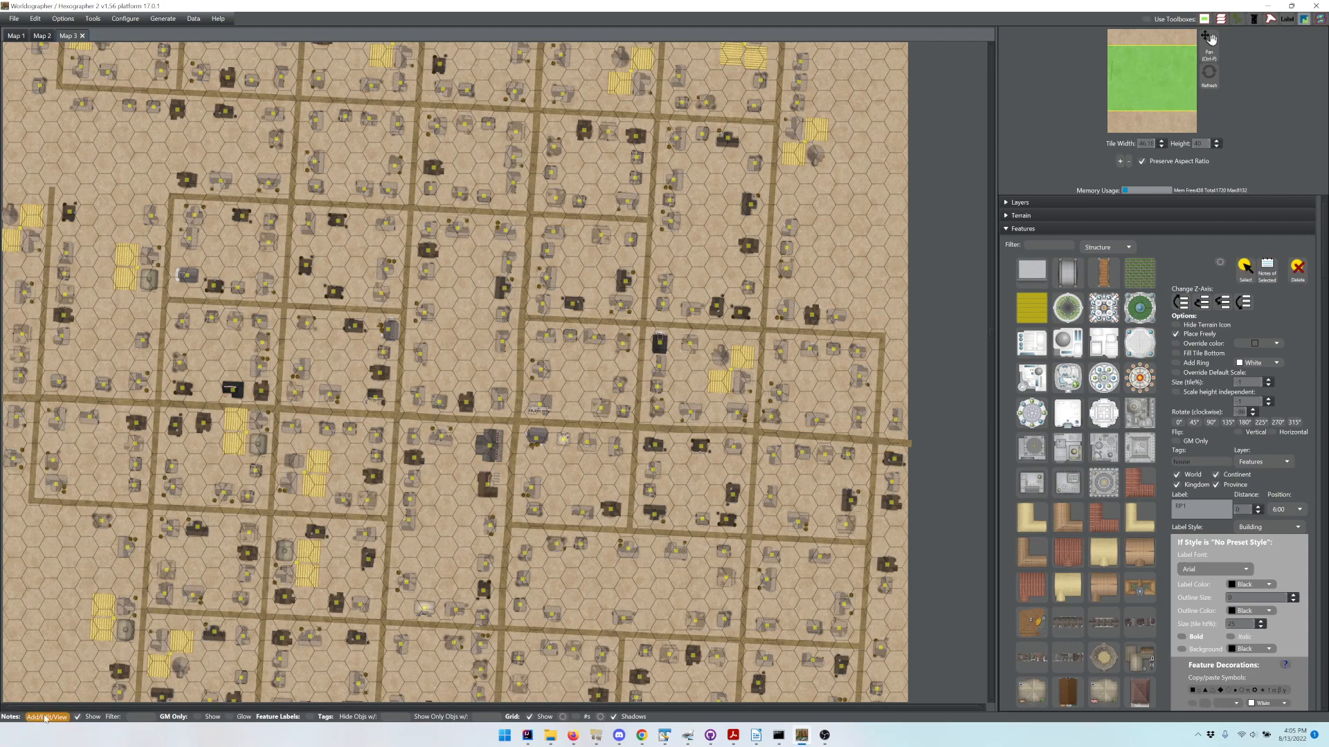
click(489, 488)
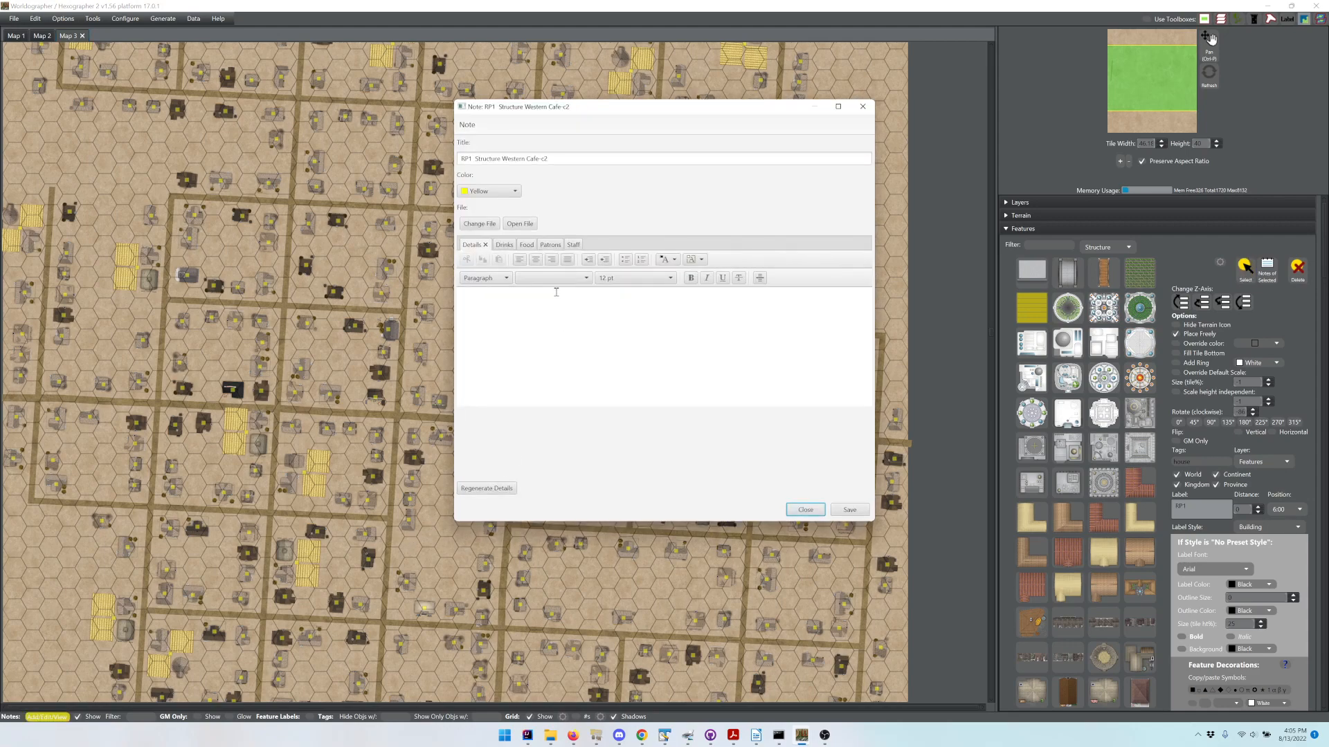
click(571, 245)
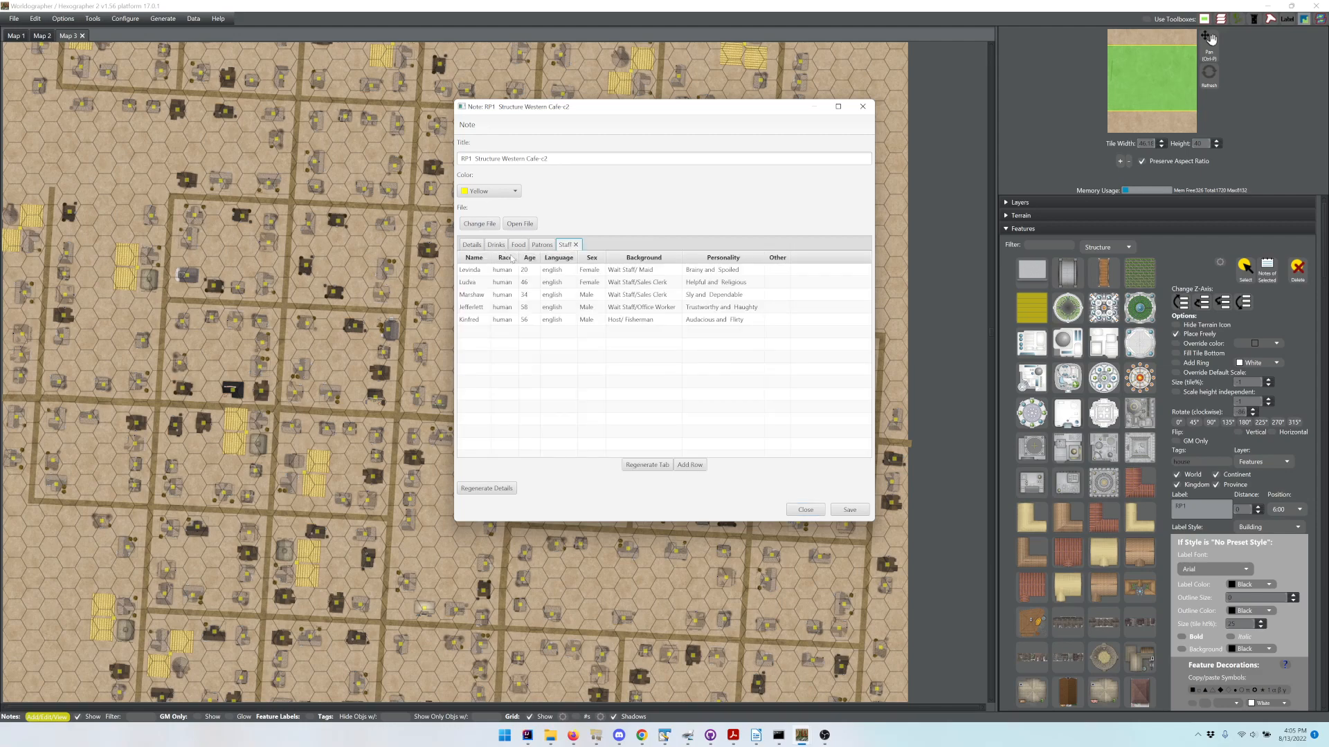
click(543, 246)
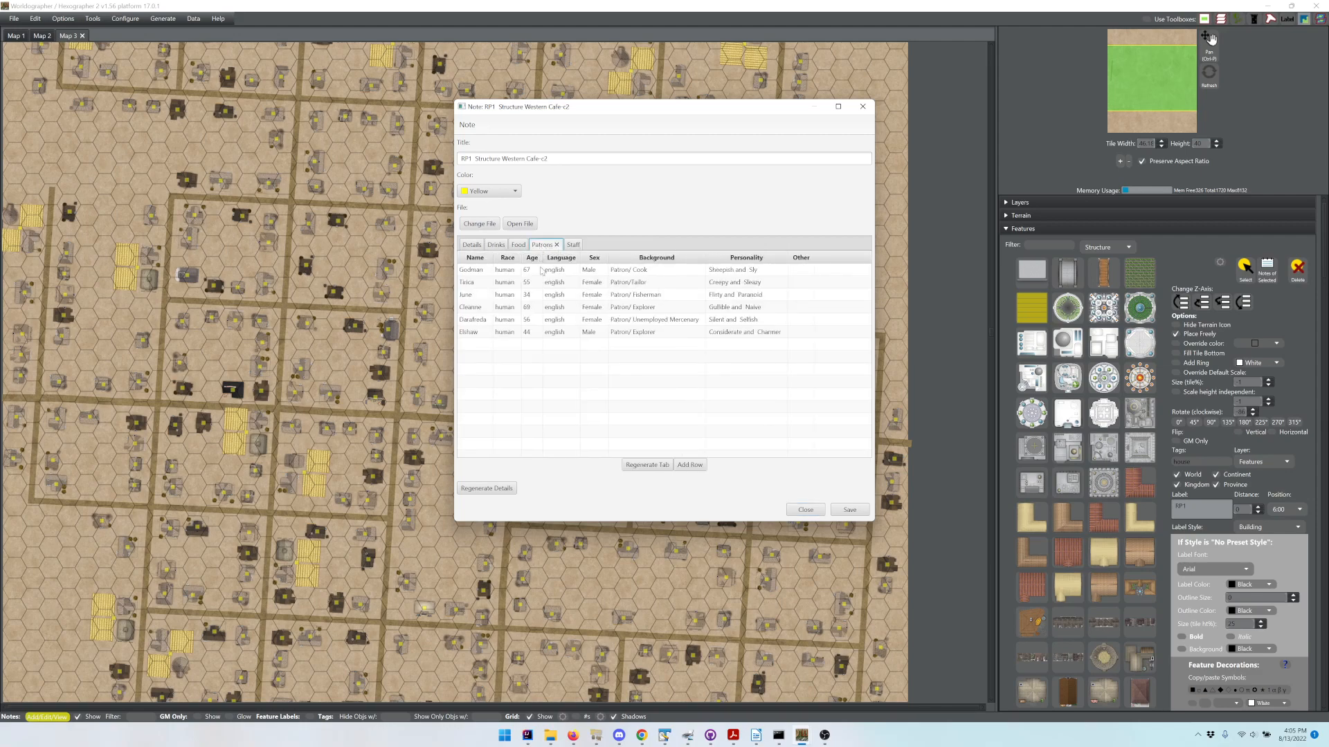
click(496, 245)
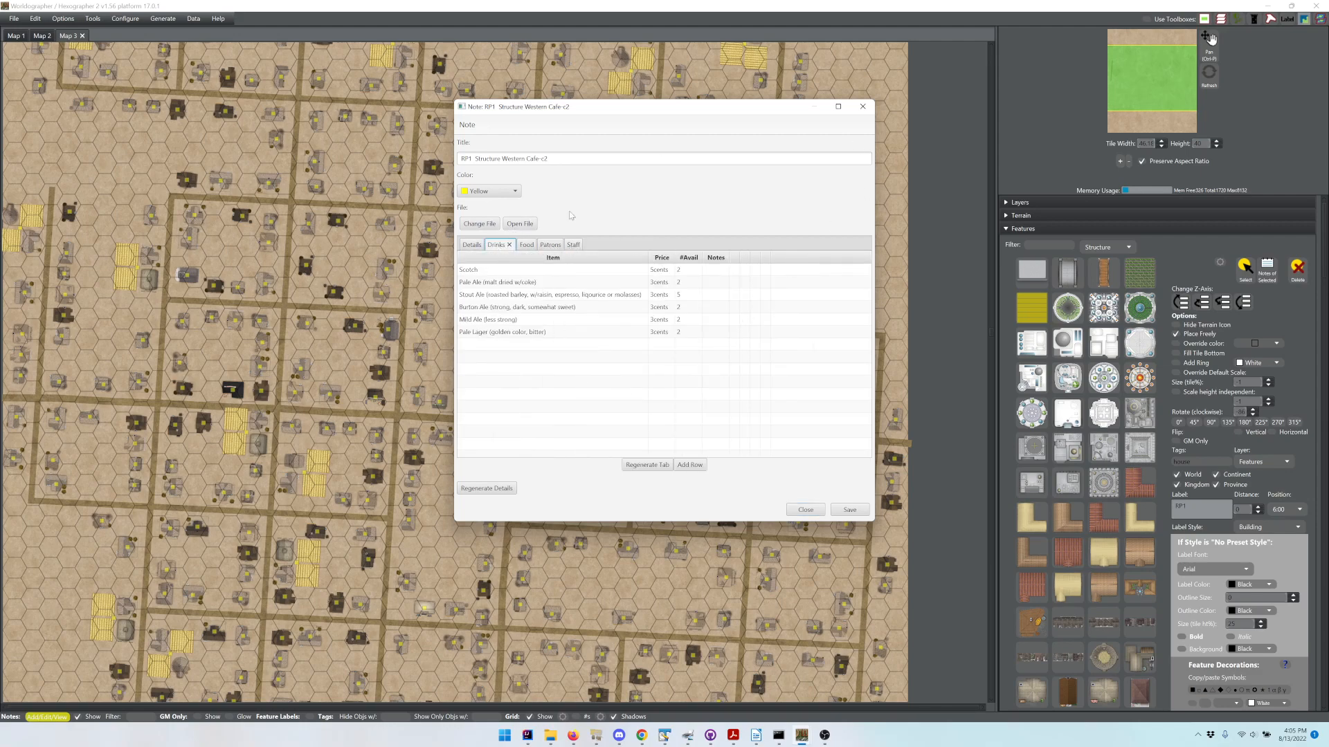
click(526, 245)
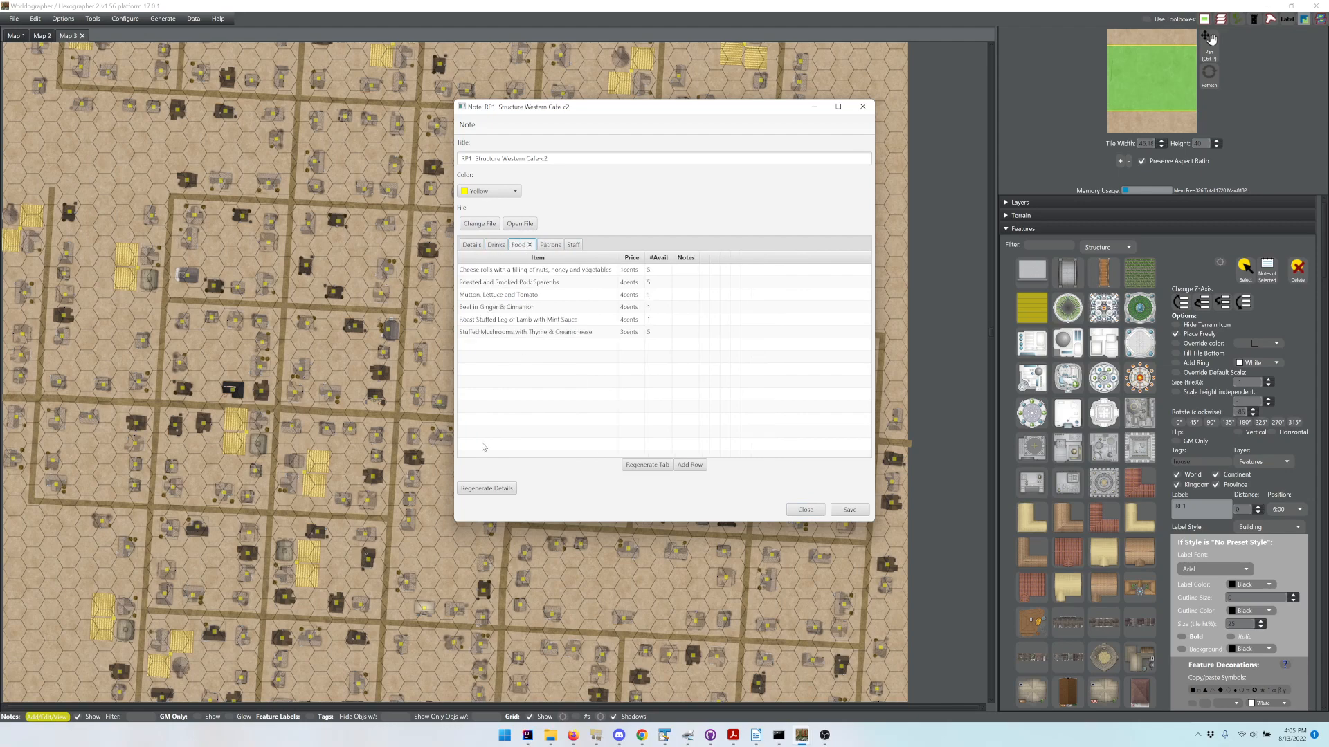
Step: Check the post office note's staff list and the general store's note at the main crossroads
click(859, 106)
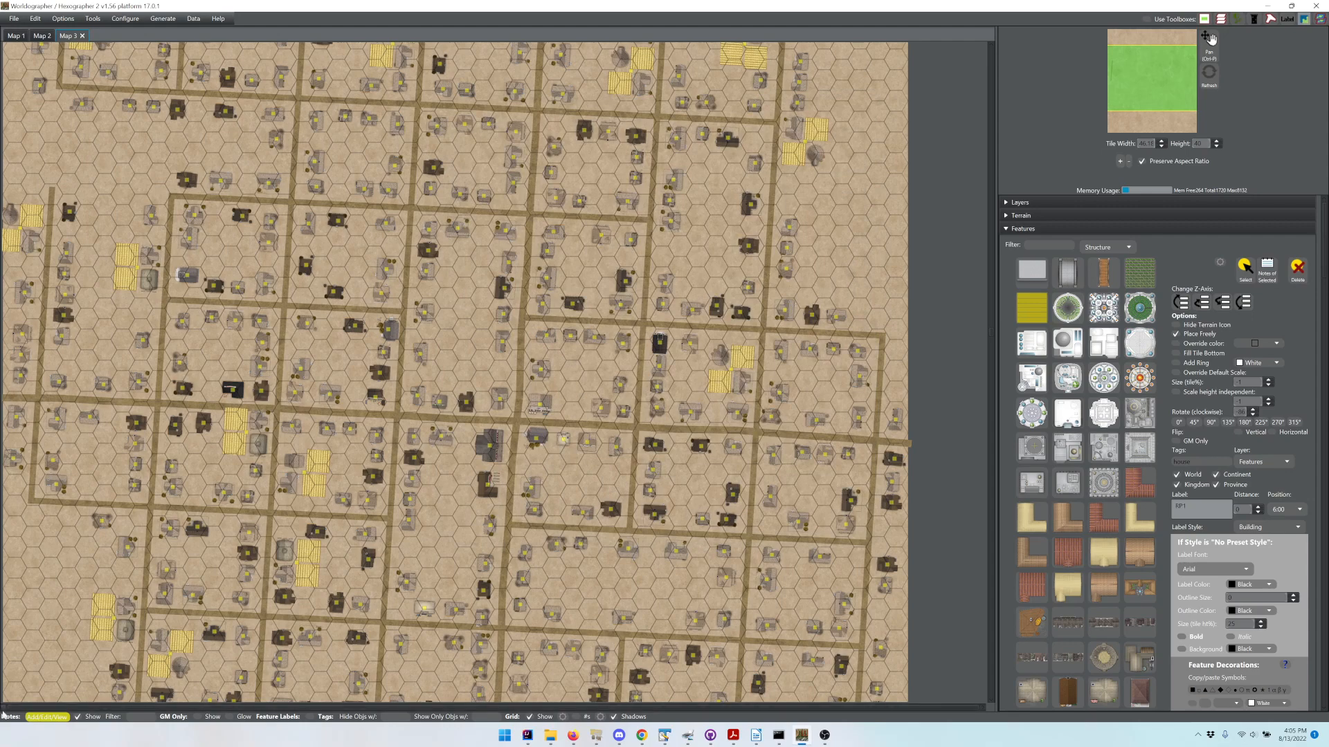
click(539, 409)
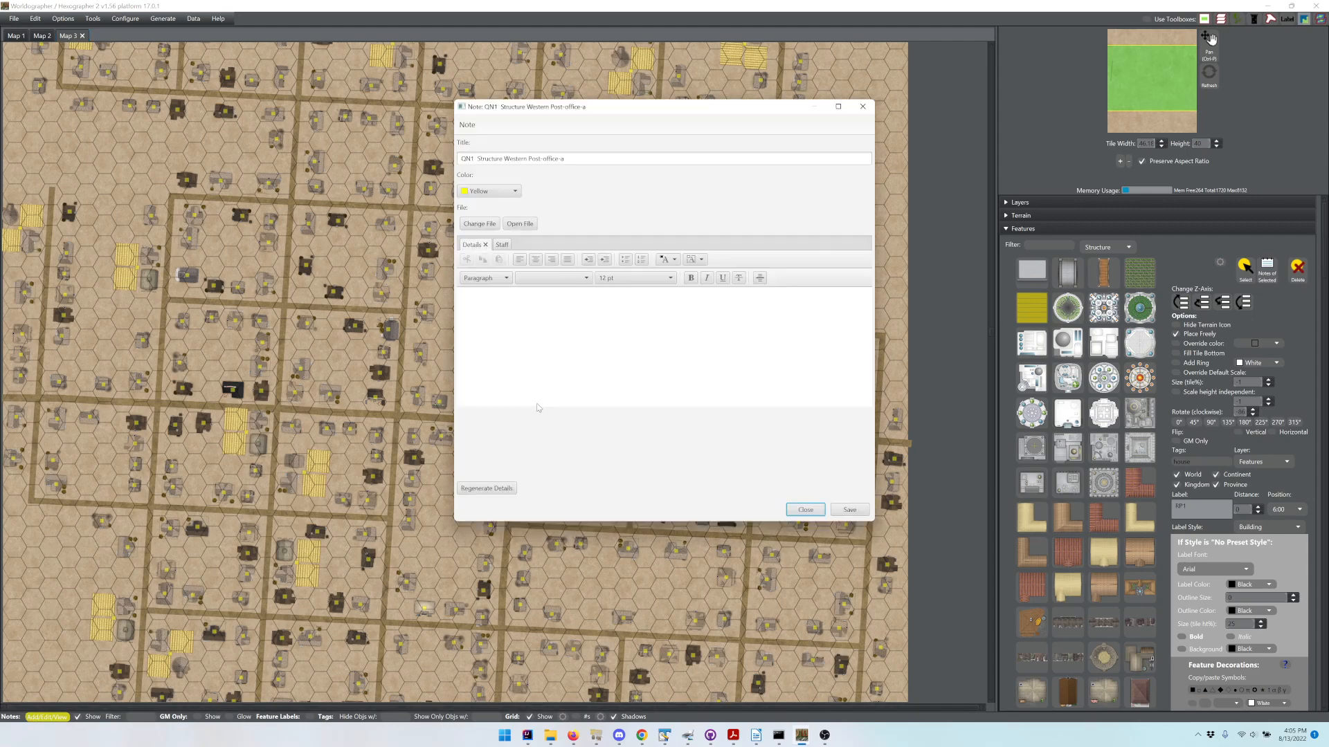
click(501, 245)
click(862, 106)
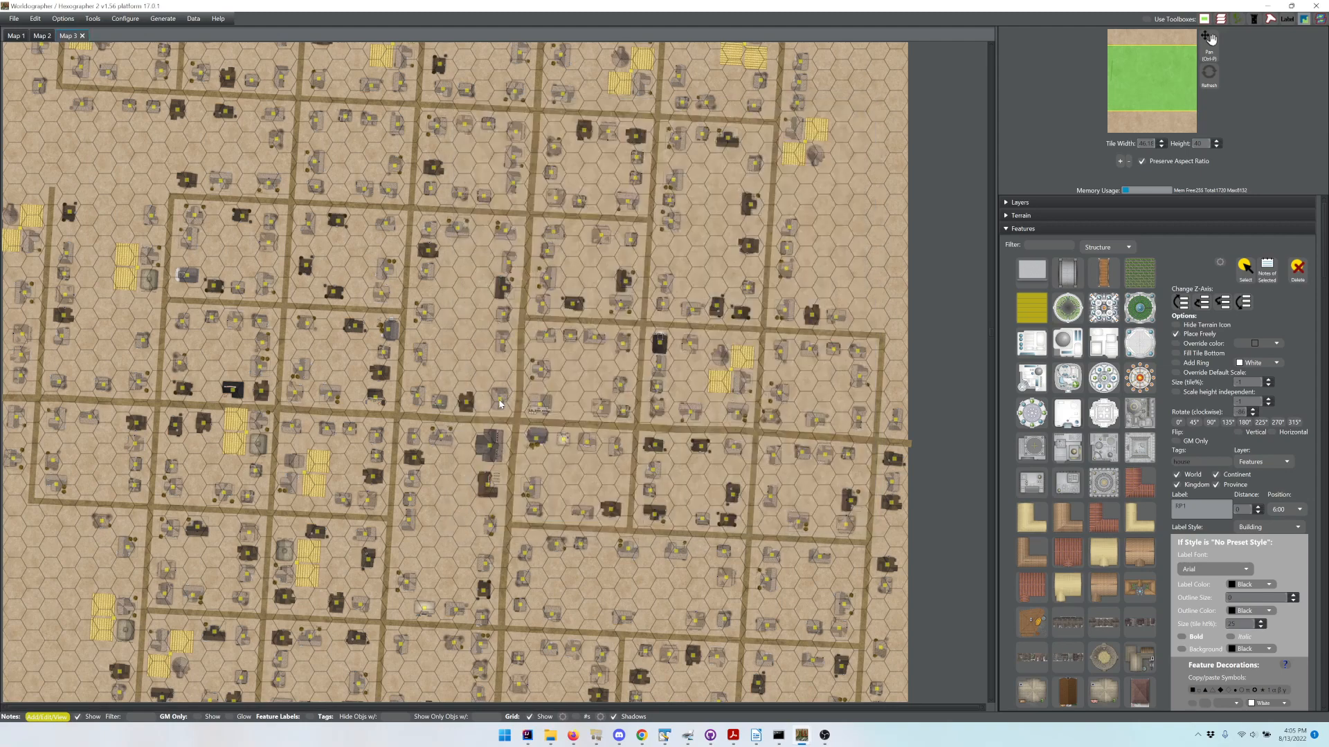
double_click(498, 402)
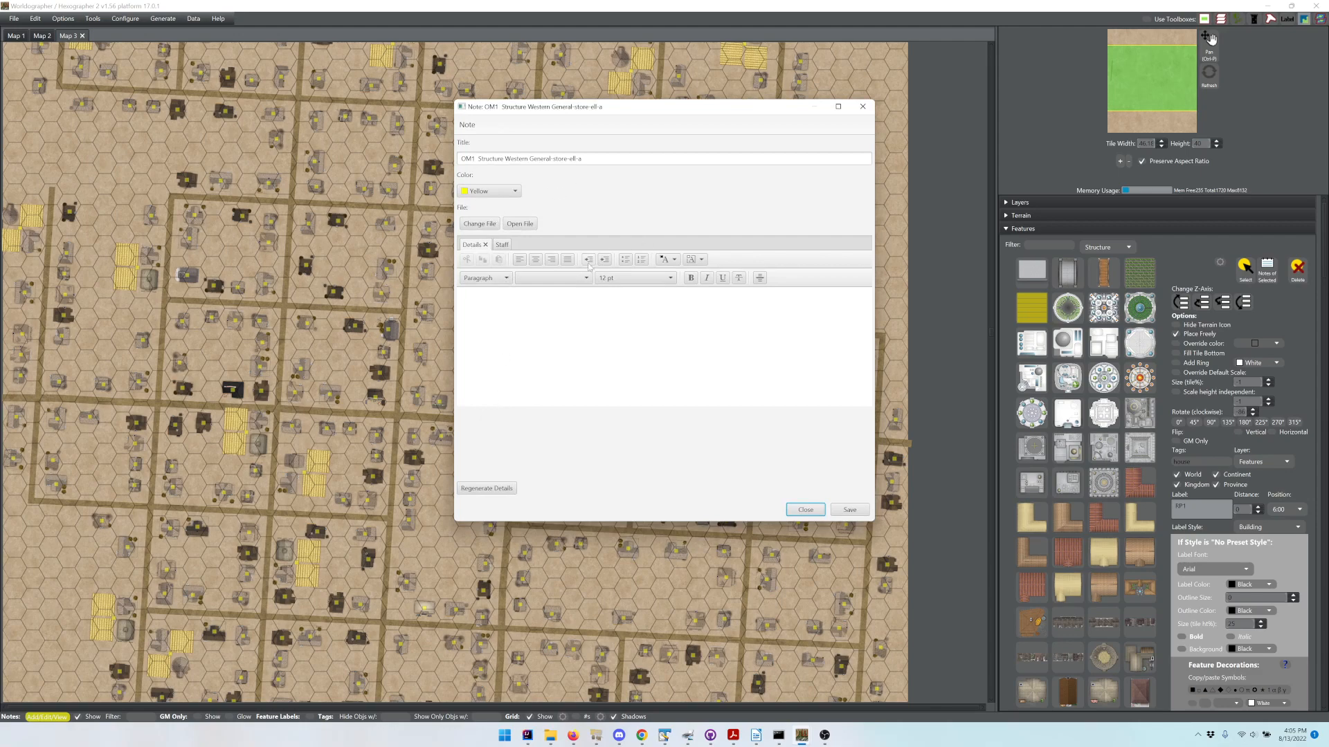
click(861, 108)
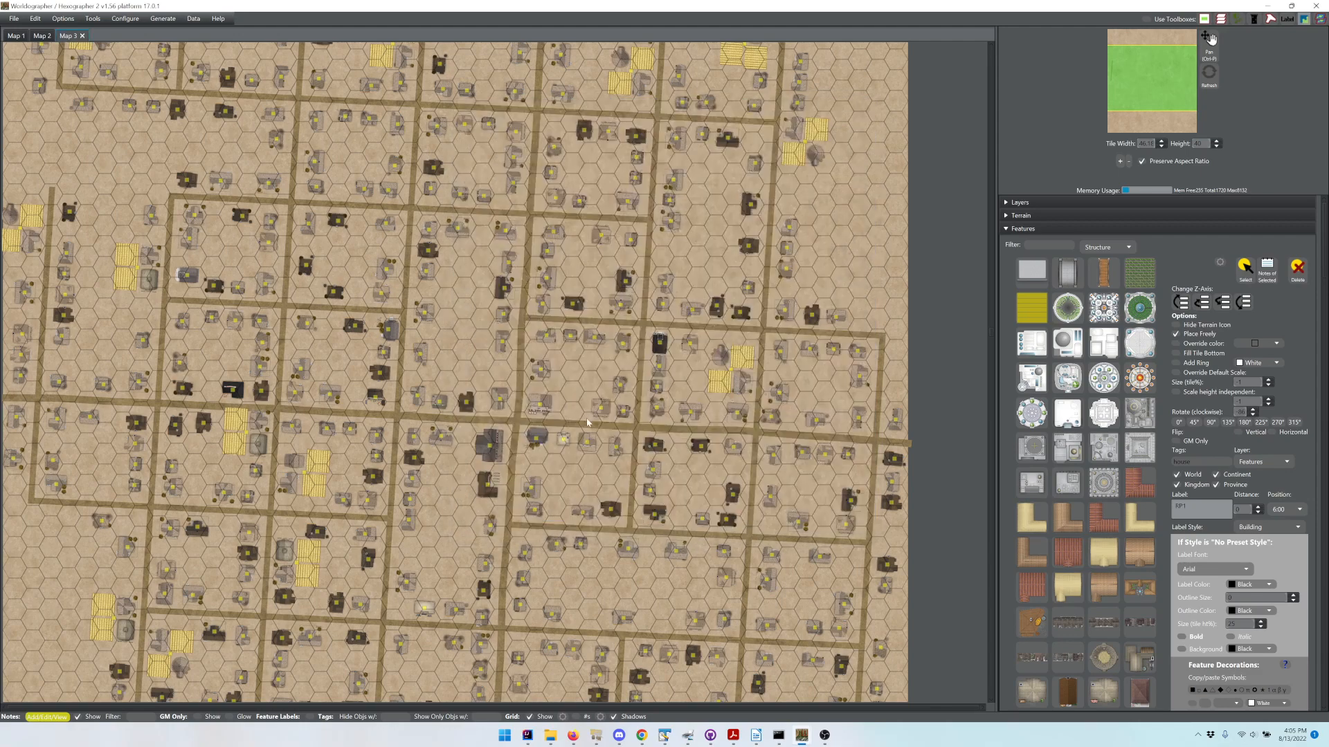
Step: Review the staff and students lists in the small schoolhouse's note at the crossroads, and save the note
double_click(538, 440)
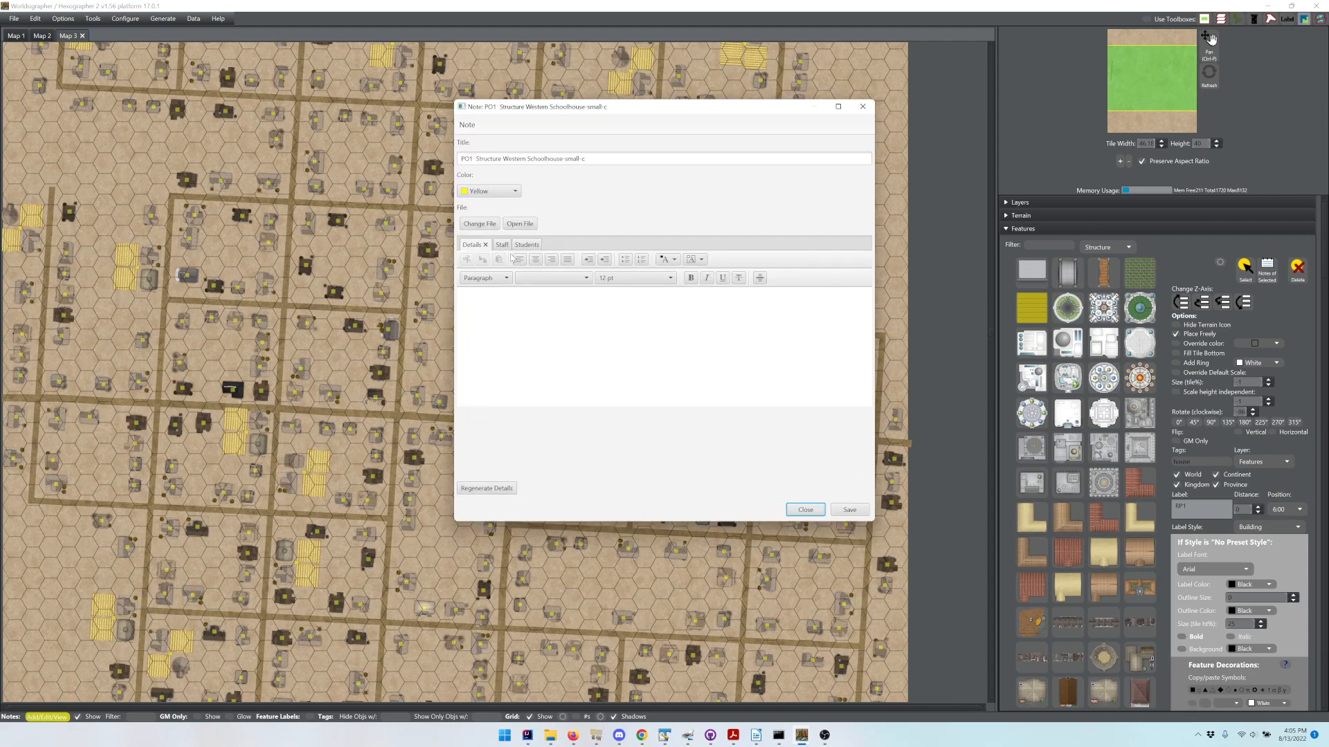
click(501, 245)
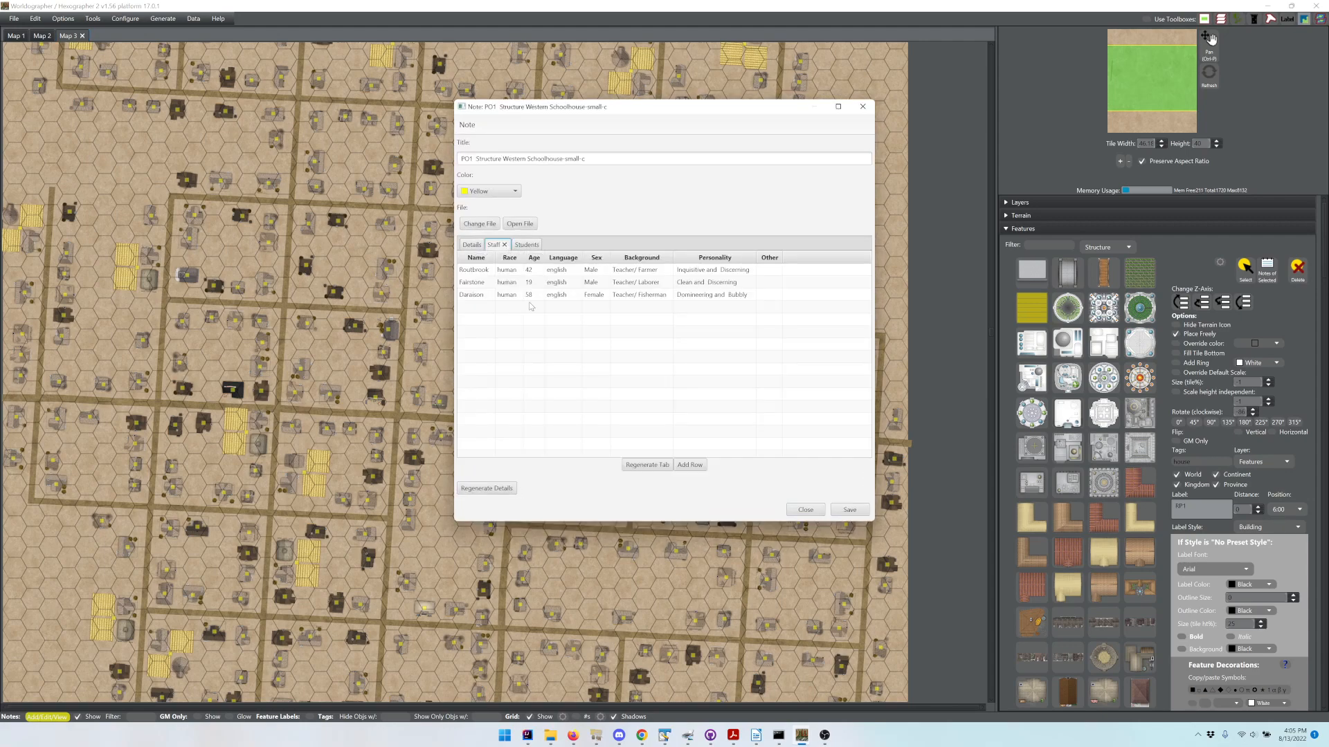
click(520, 247)
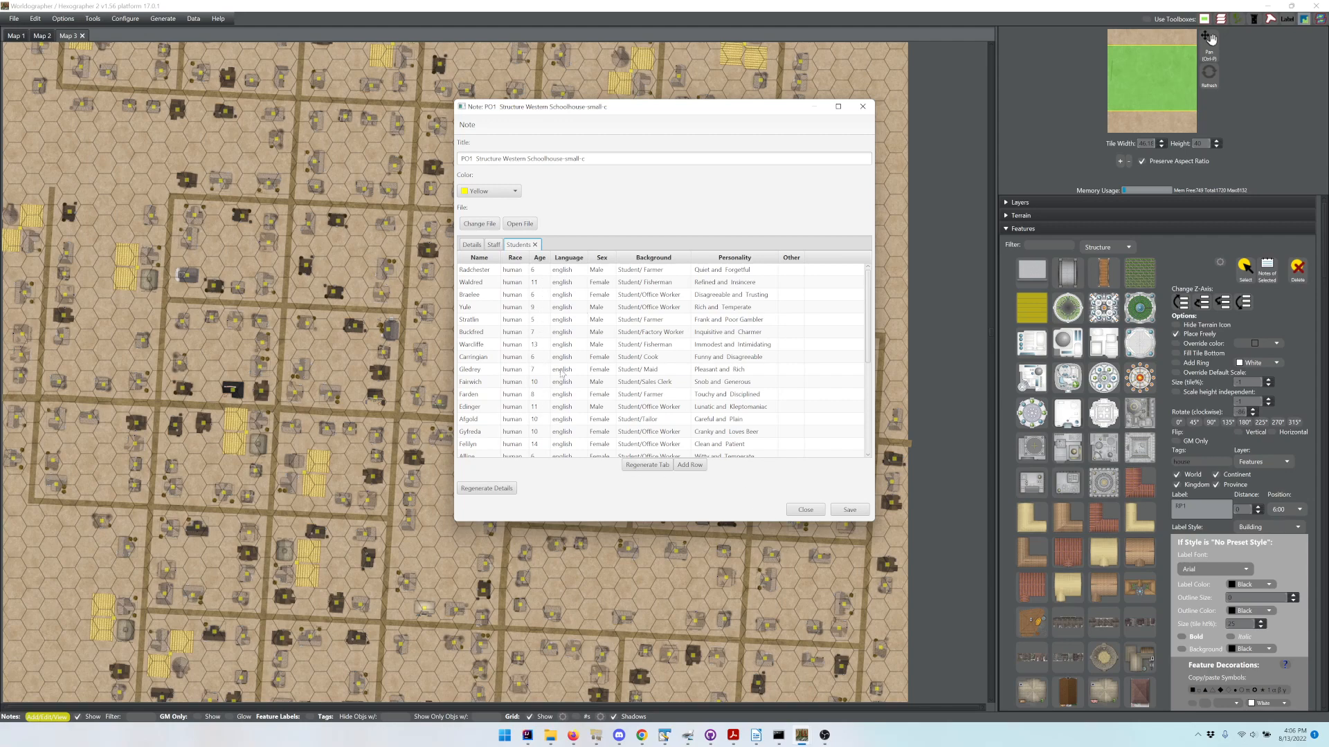
scroll(561, 375, down, 1)
scroll(546, 408, down, 2)
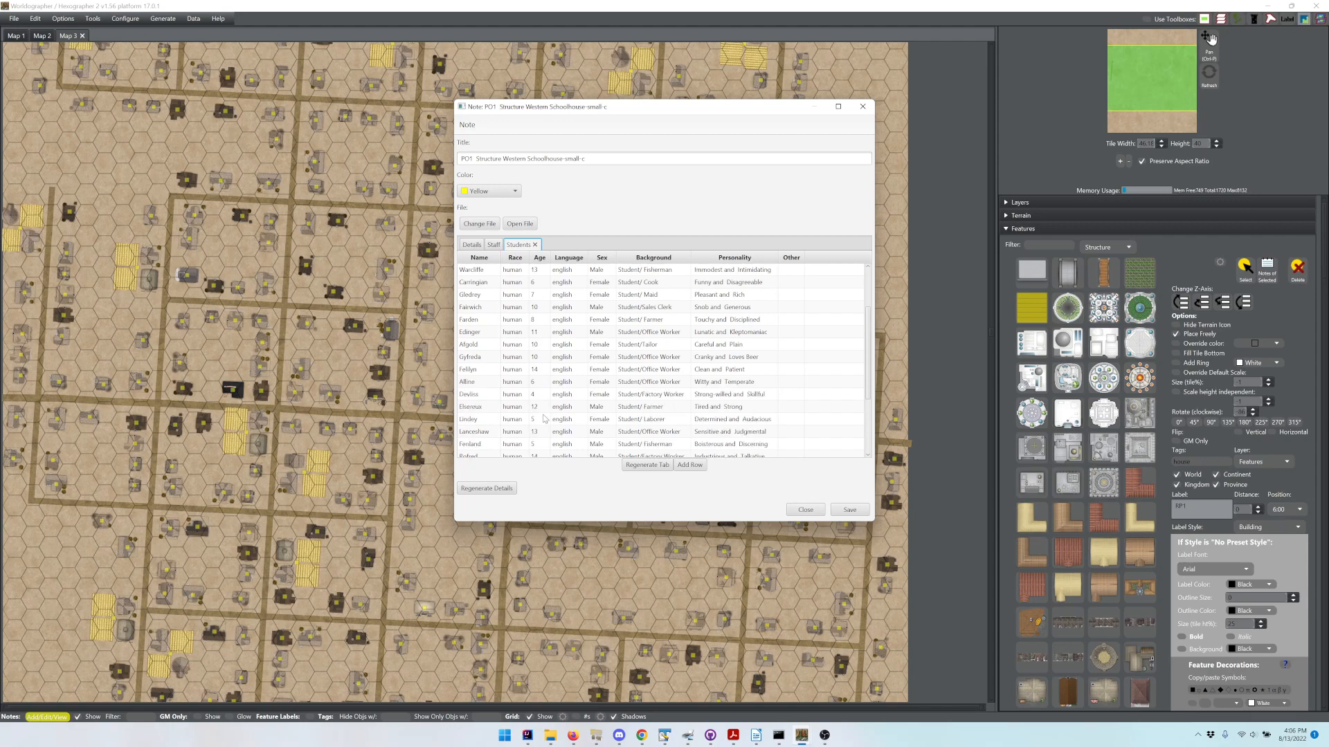
scroll(628, 413, down, 4)
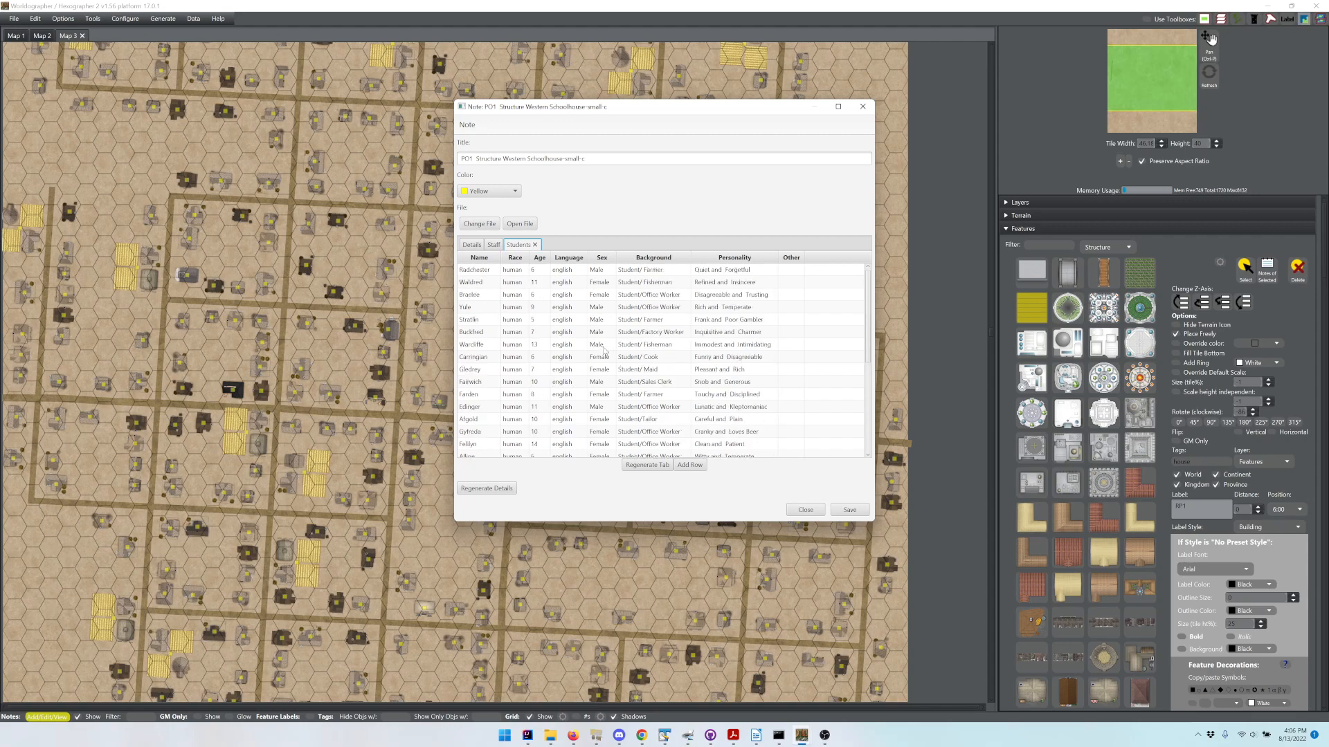
scroll(611, 388, down, 1)
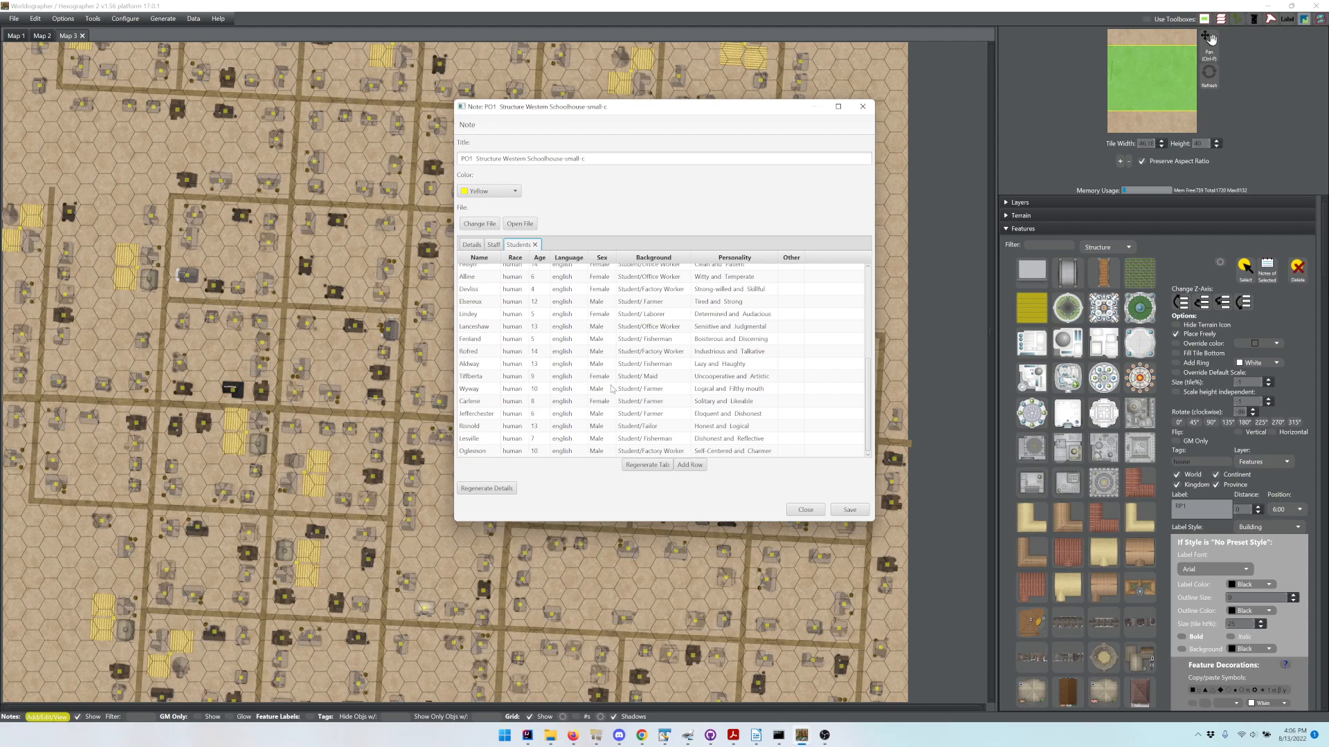
click(849, 510)
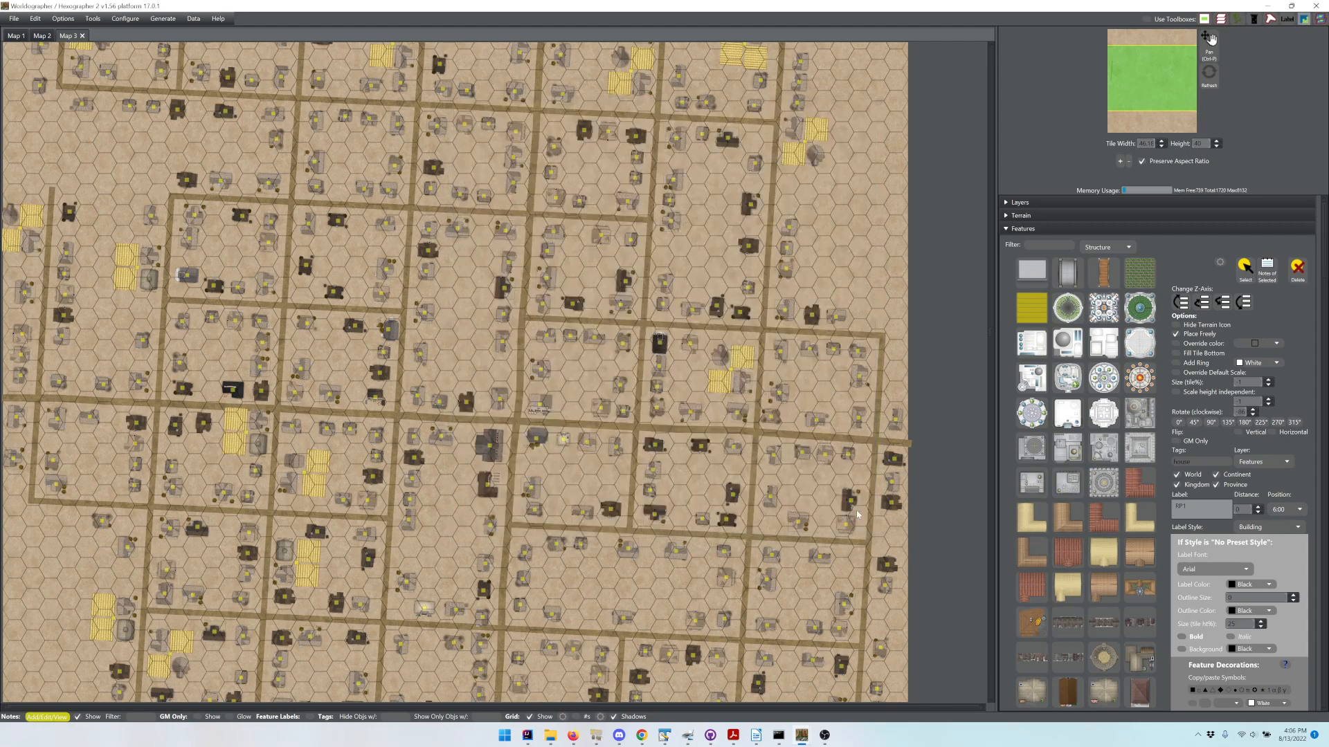
Step: Examine the western schoolhouse-small building details and the races' age settings in the settlement data configuration
click(159, 19)
mouse_move(125, 21)
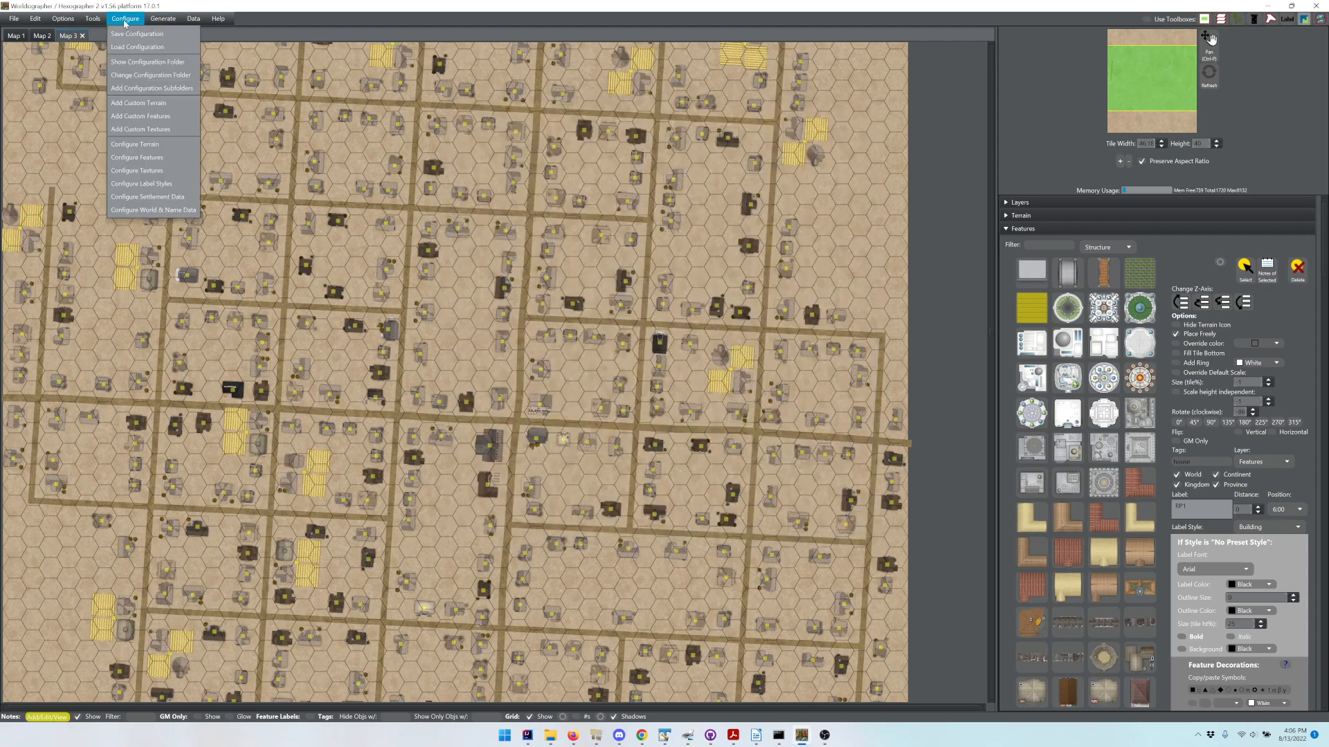
click(138, 199)
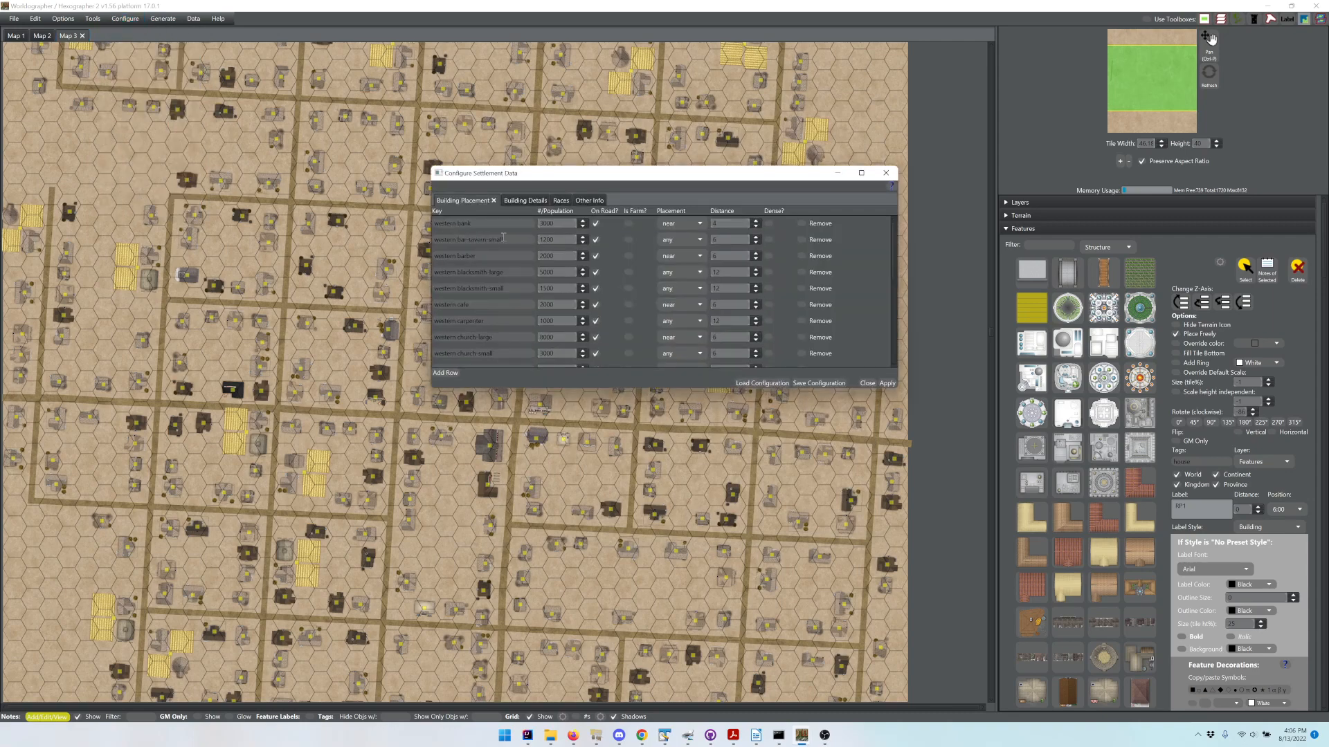
click(517, 200)
click(524, 217)
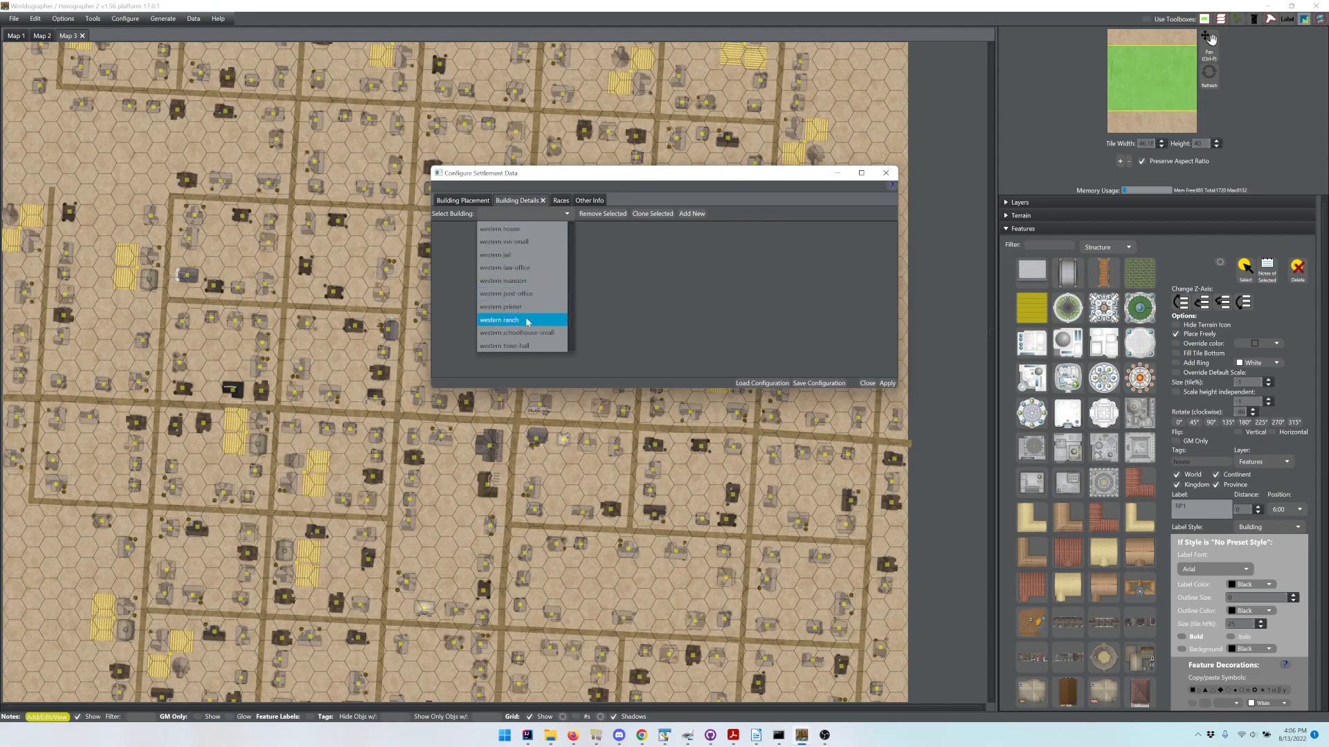
click(529, 332)
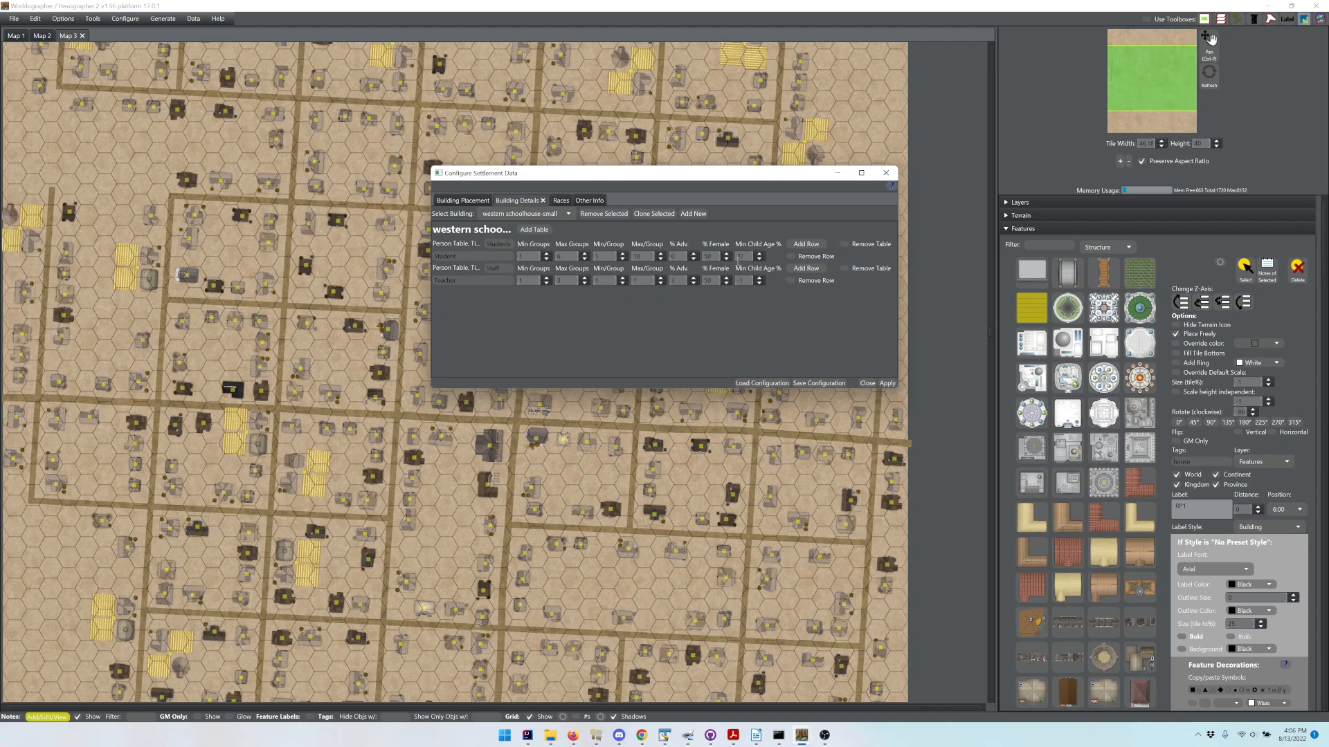
click(561, 202)
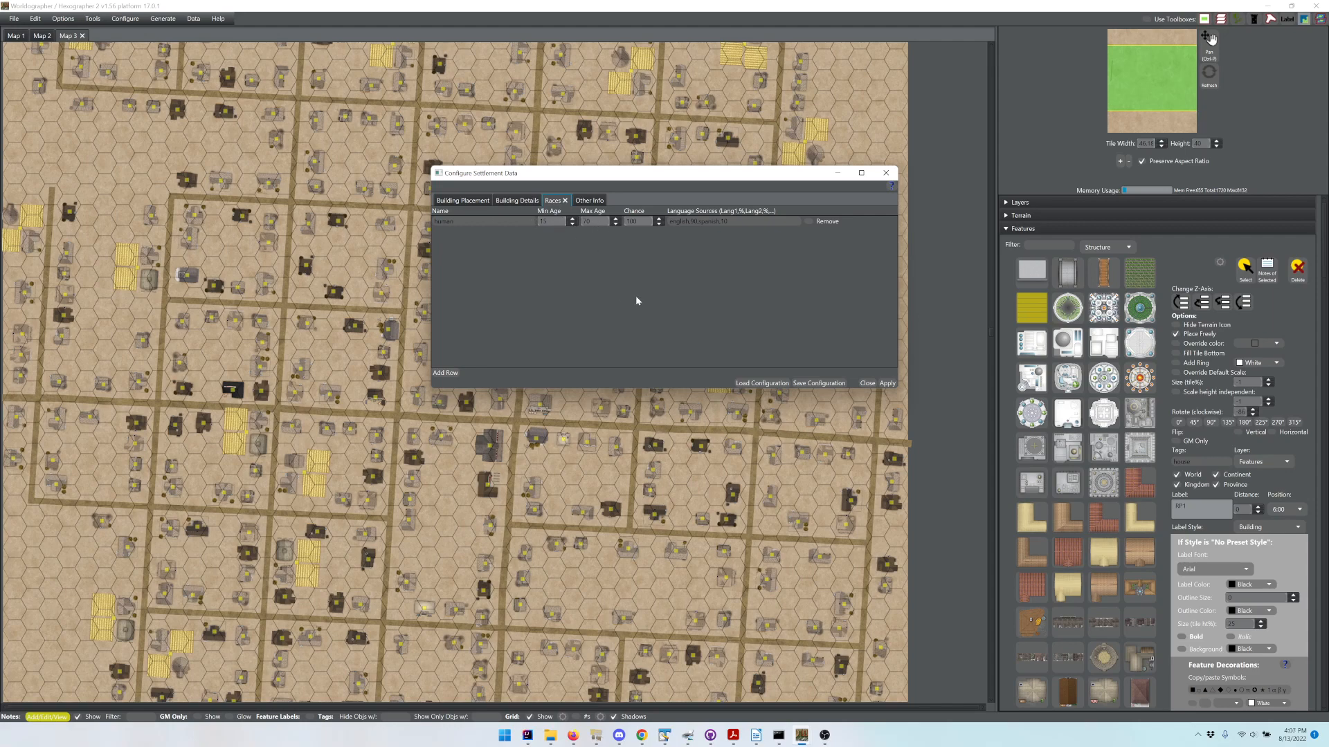
click(495, 202)
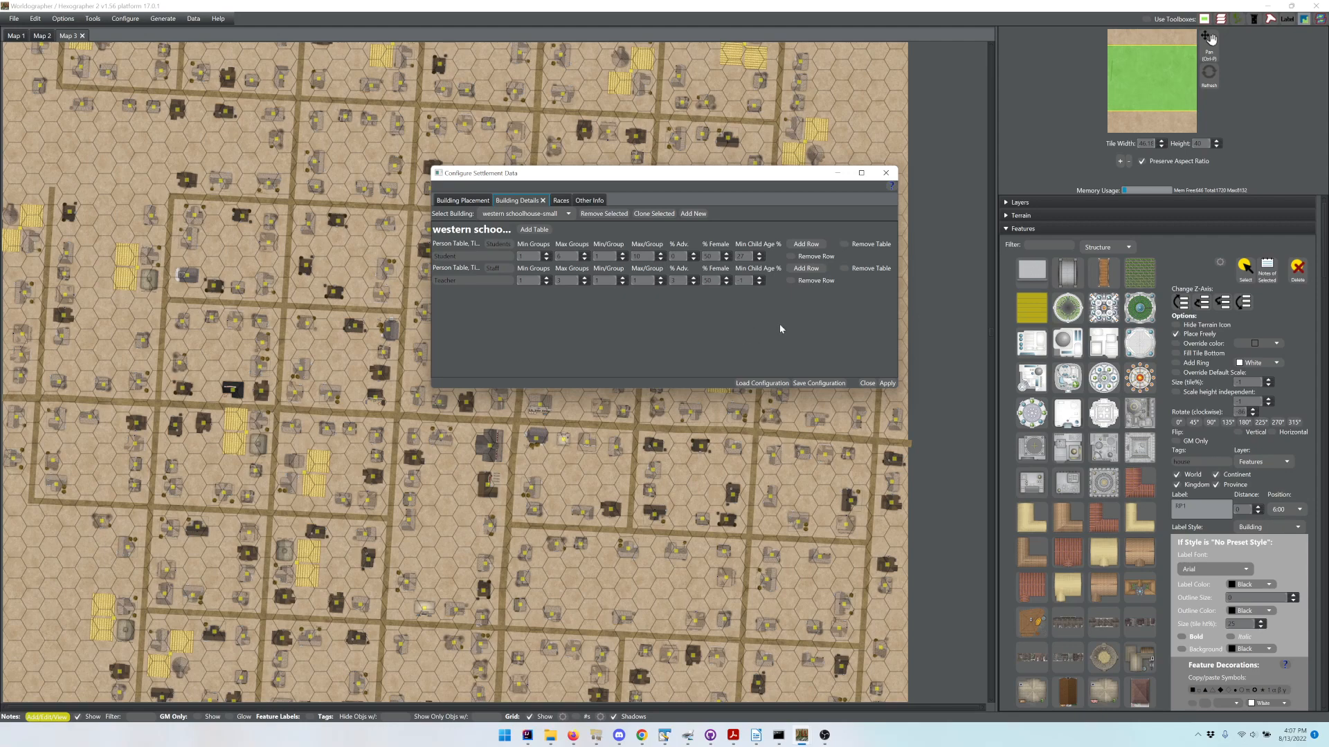
Step: Inspect the western house building details in the settlement data configuration, and close the configuration
click(520, 214)
scroll(519, 277, up, 3)
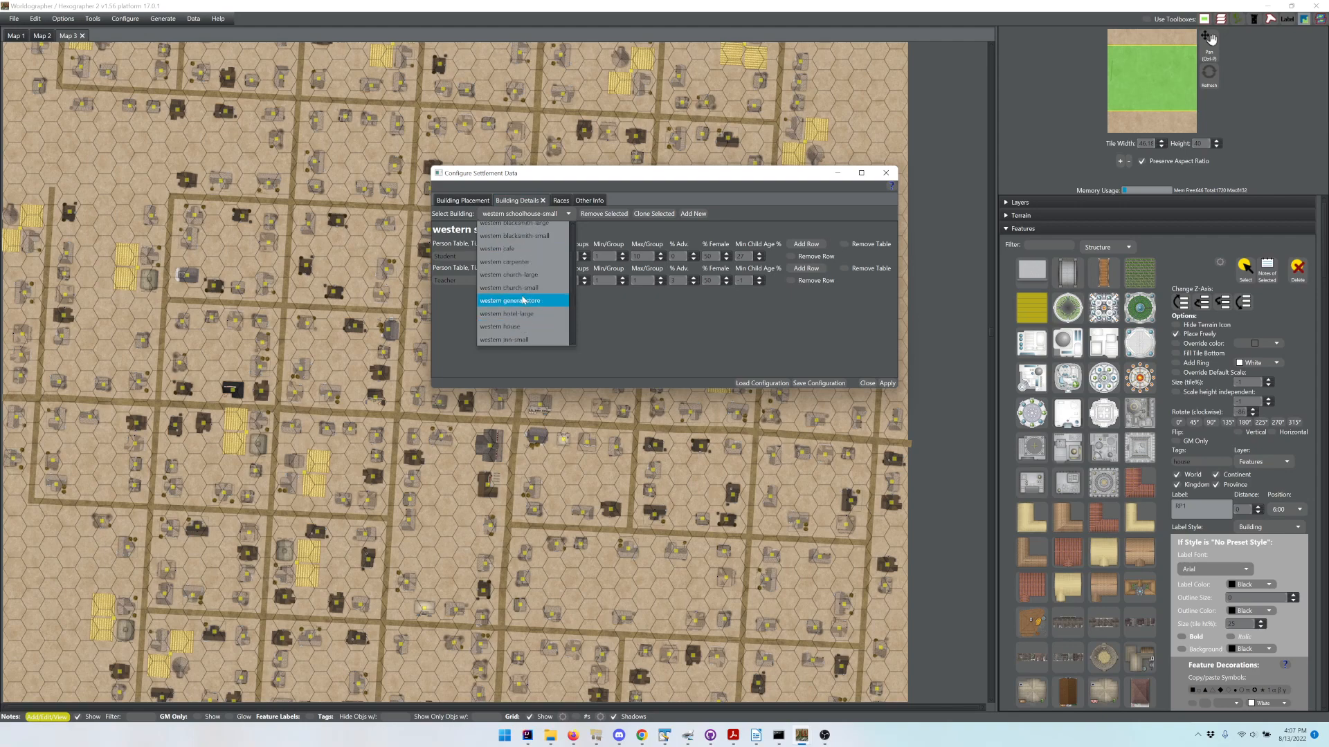
scroll(523, 299, down, 1)
click(523, 301)
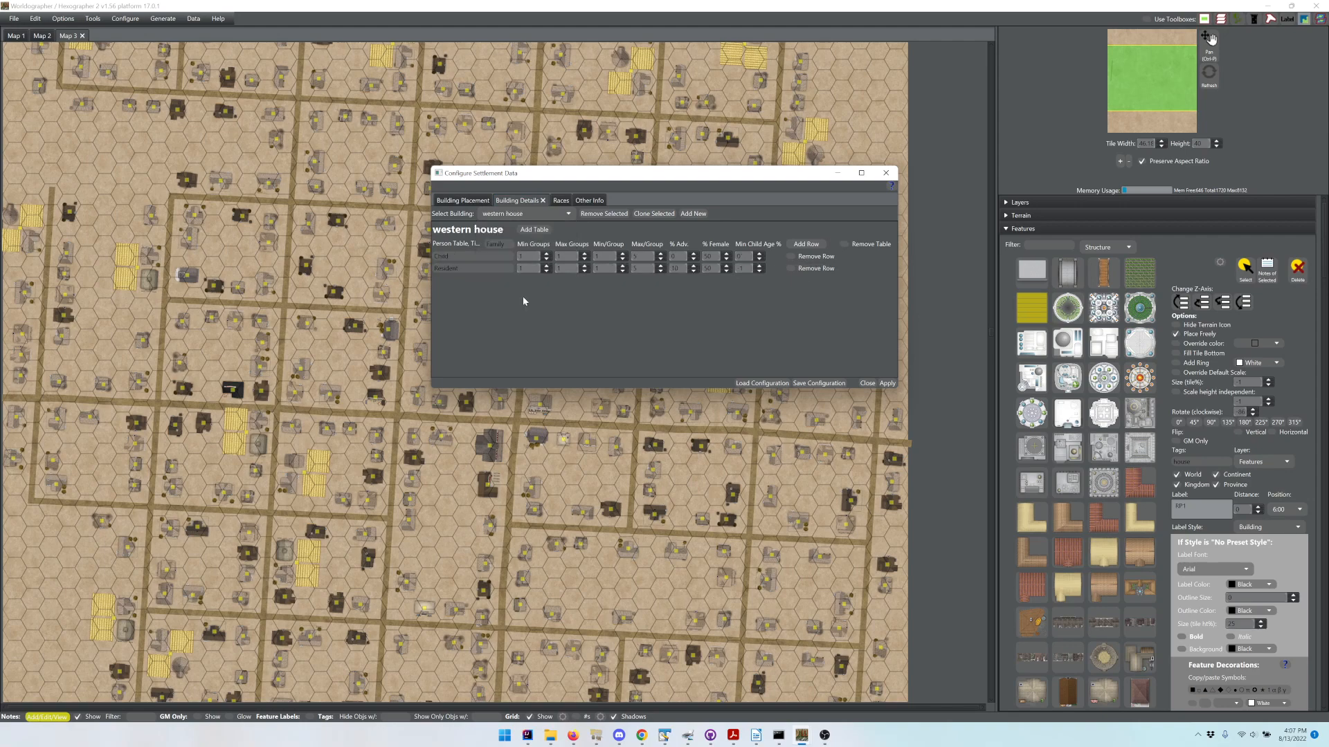
click(867, 383)
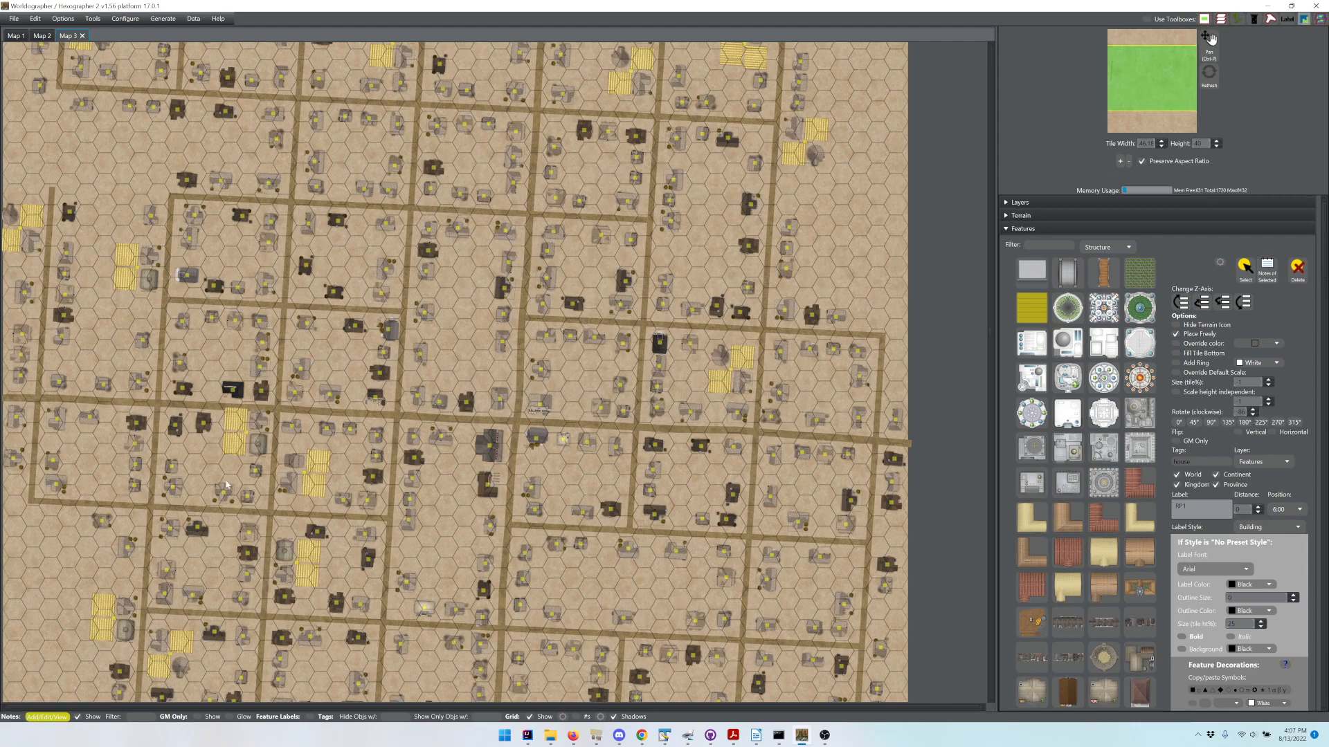
Step: Review the family list in the note of a fenced house in a block southwest of the crossroads
click(173, 490)
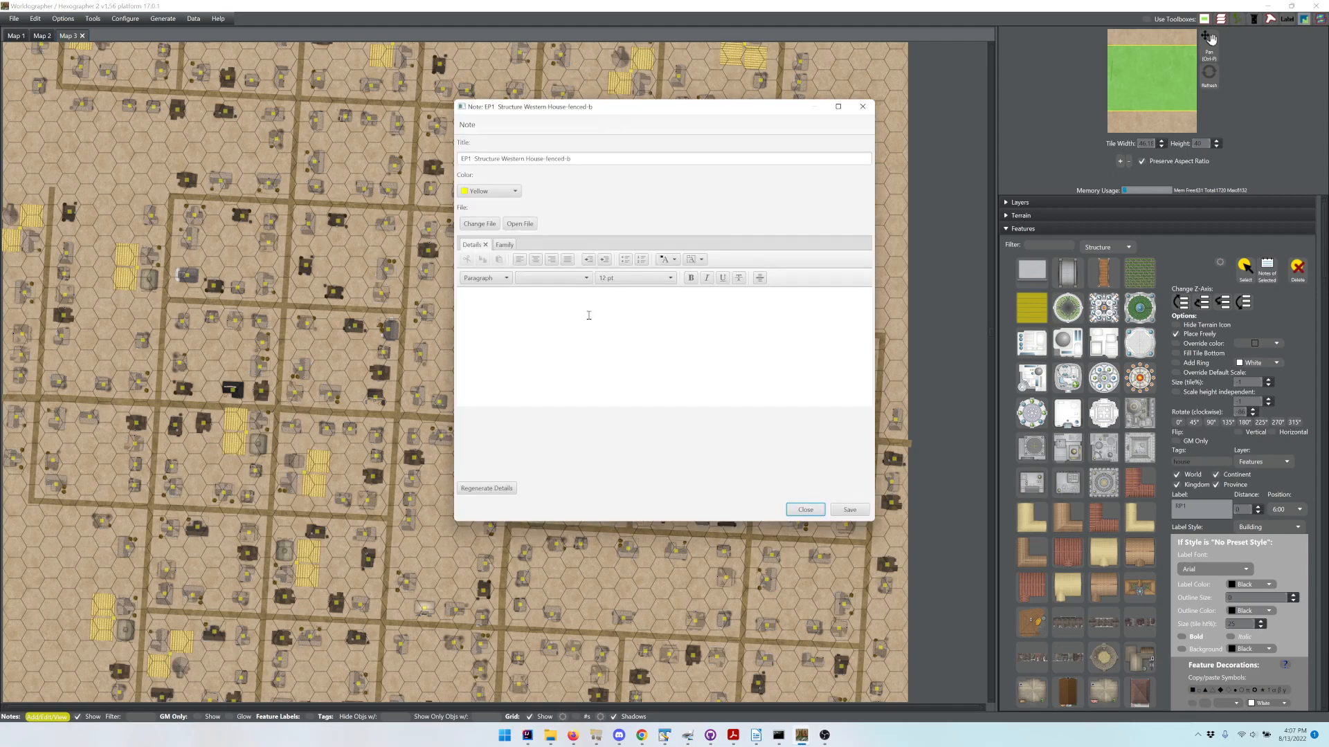
click(505, 245)
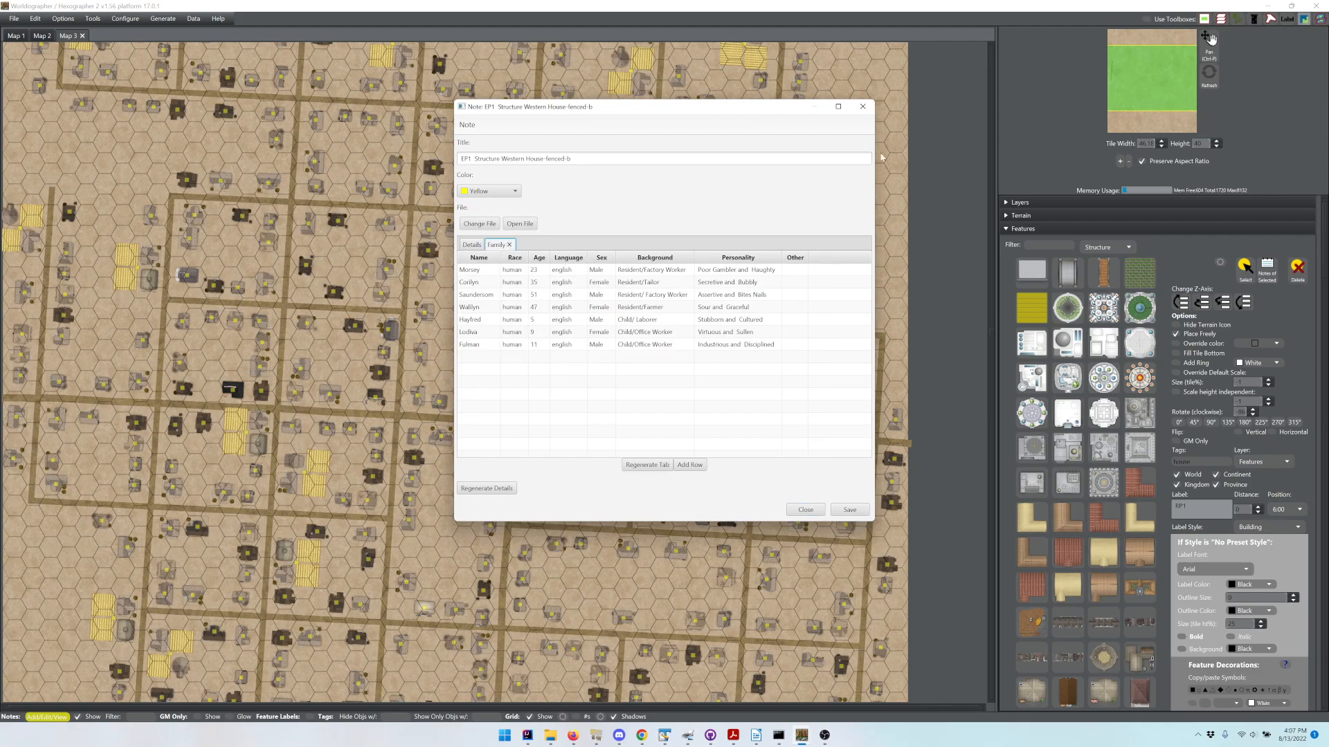
click(862, 106)
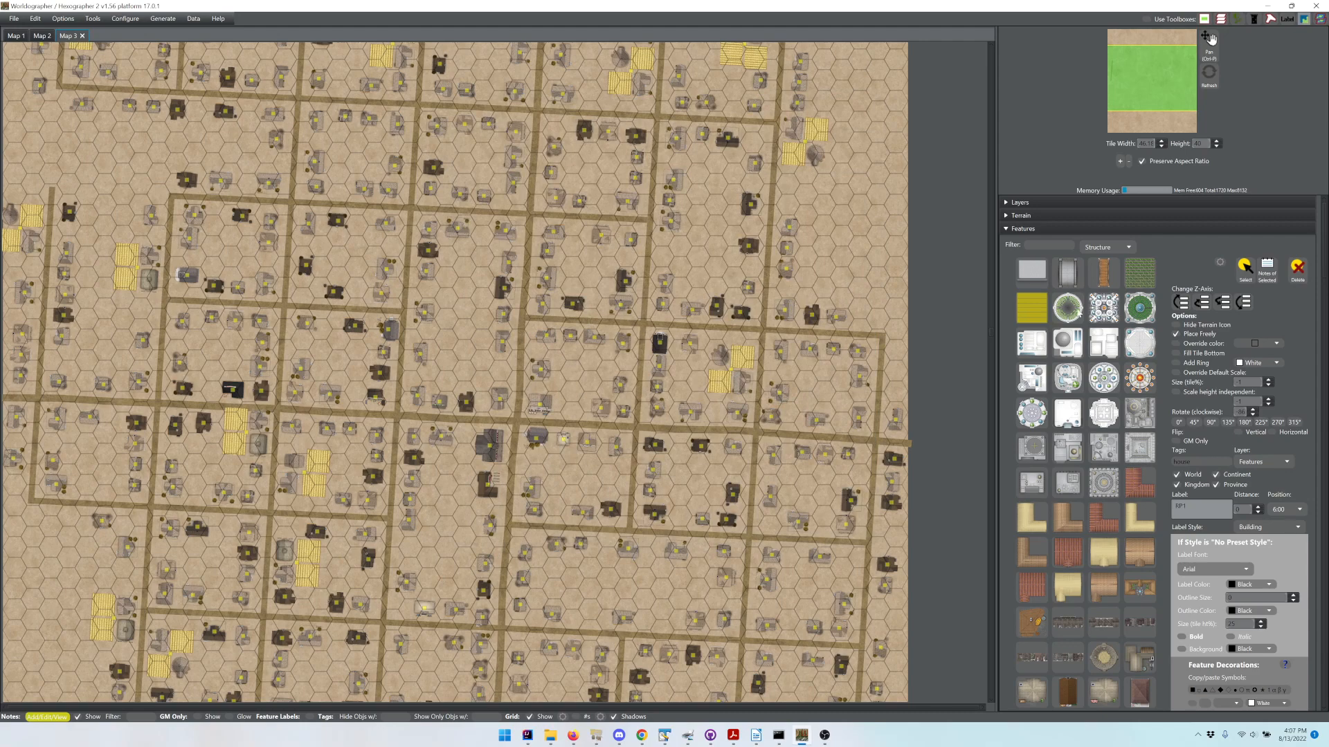
Step: Move the farm northeast of the crossroads beyond the road grid's northeast corner, and the farm southwest of it to the northwest outskirts
click(1245, 268)
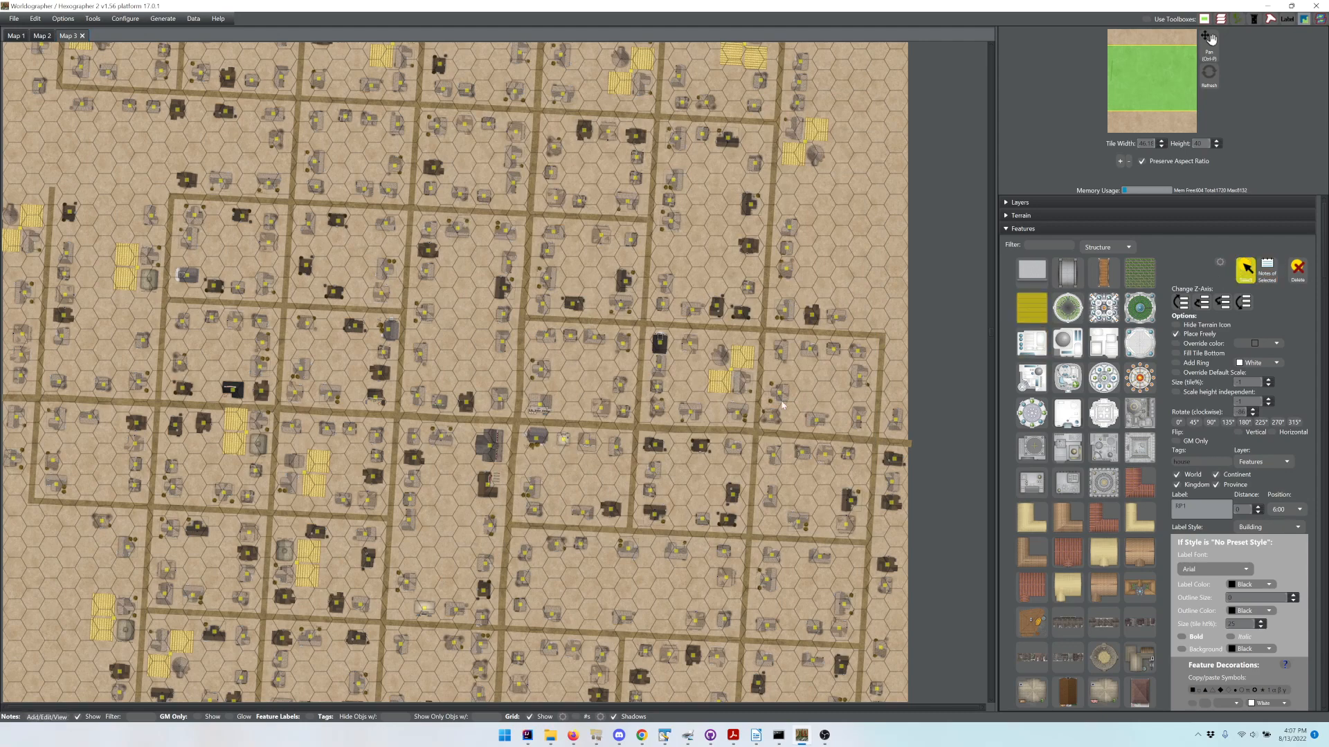
click(731, 375)
mouse_move(730, 368)
mouse_down()
mouse_move(866, 305)
mouse_move(902, 304)
mouse_up()
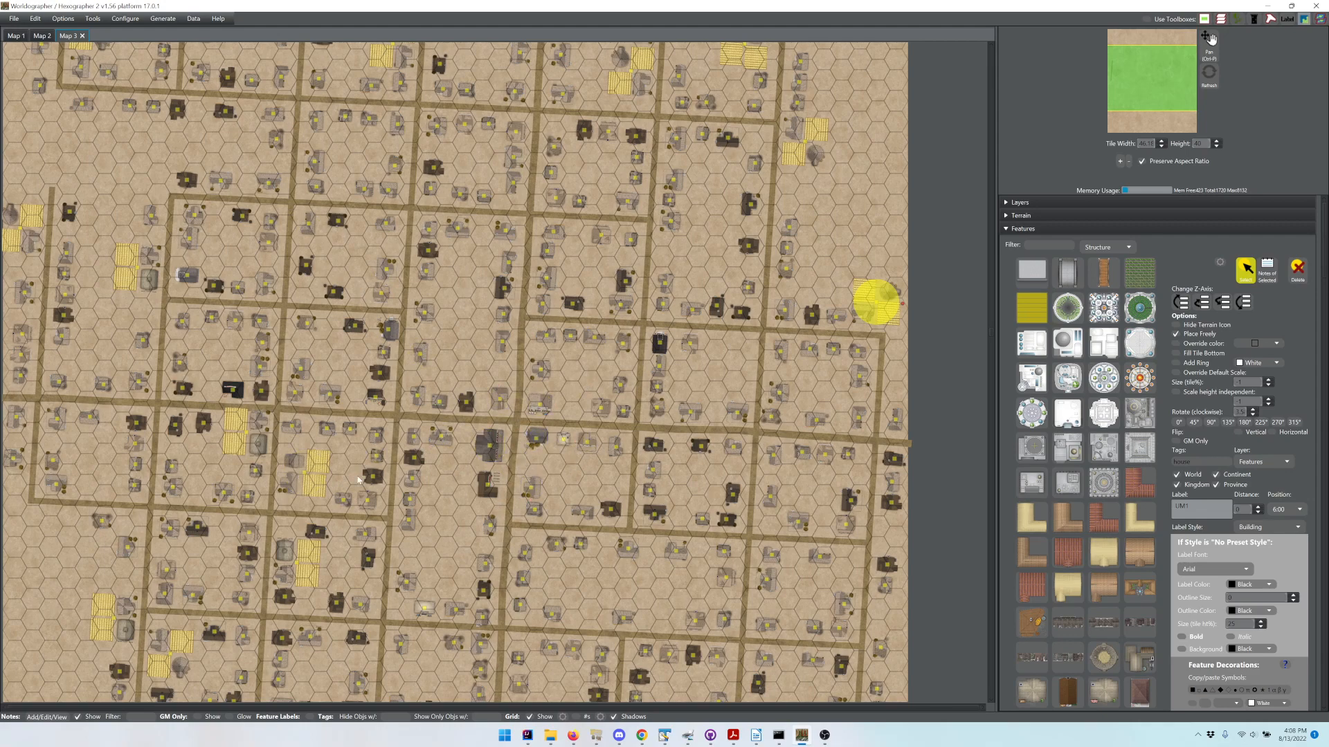
click(305, 476)
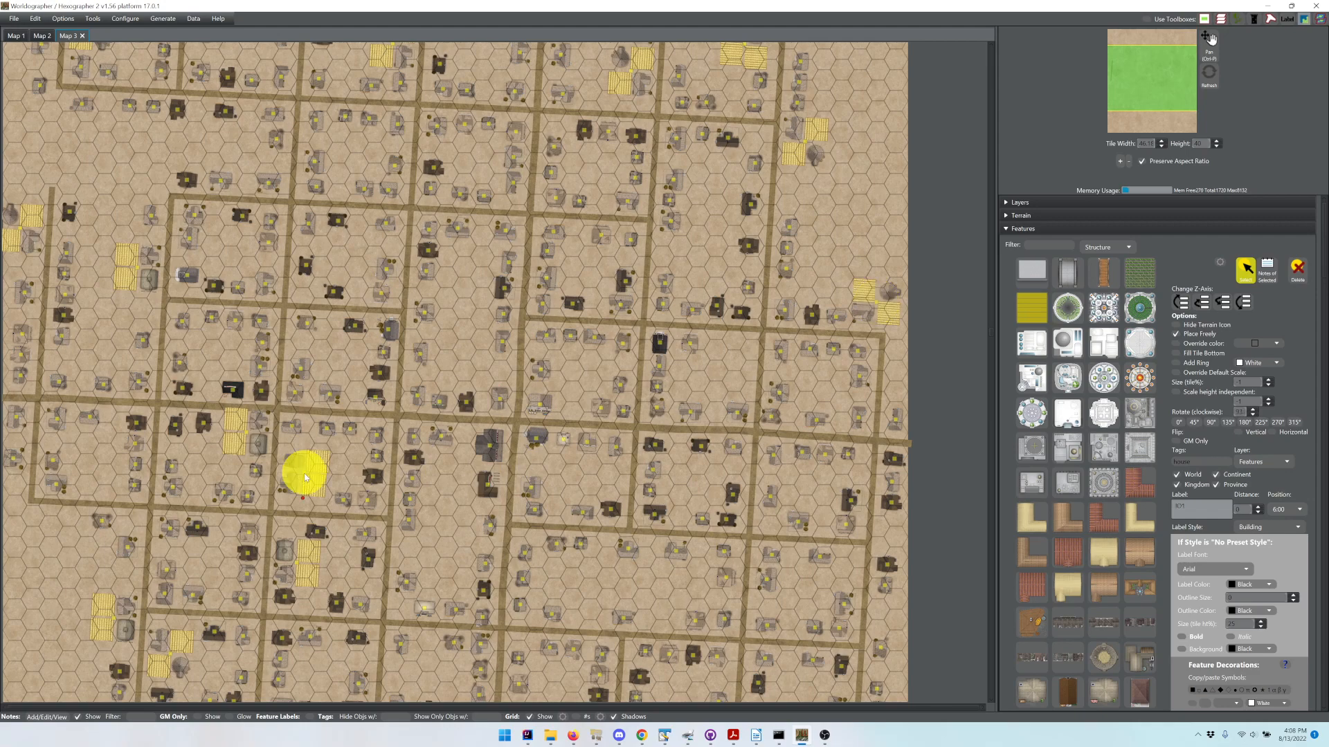
drag(304, 476, 89, 173)
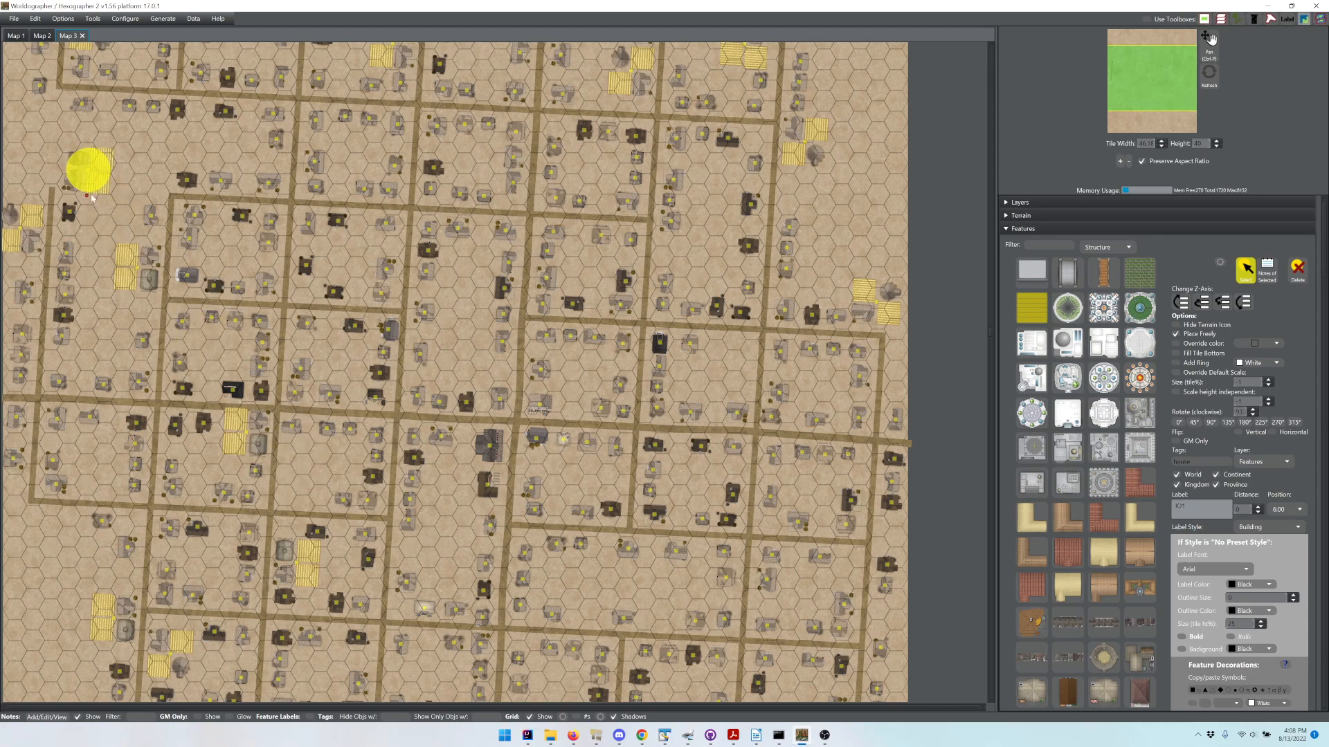
Step: Move the house beside the relocated northwest farm south along the same street to a free plot above the main east-west road
click(74, 216)
click(74, 215)
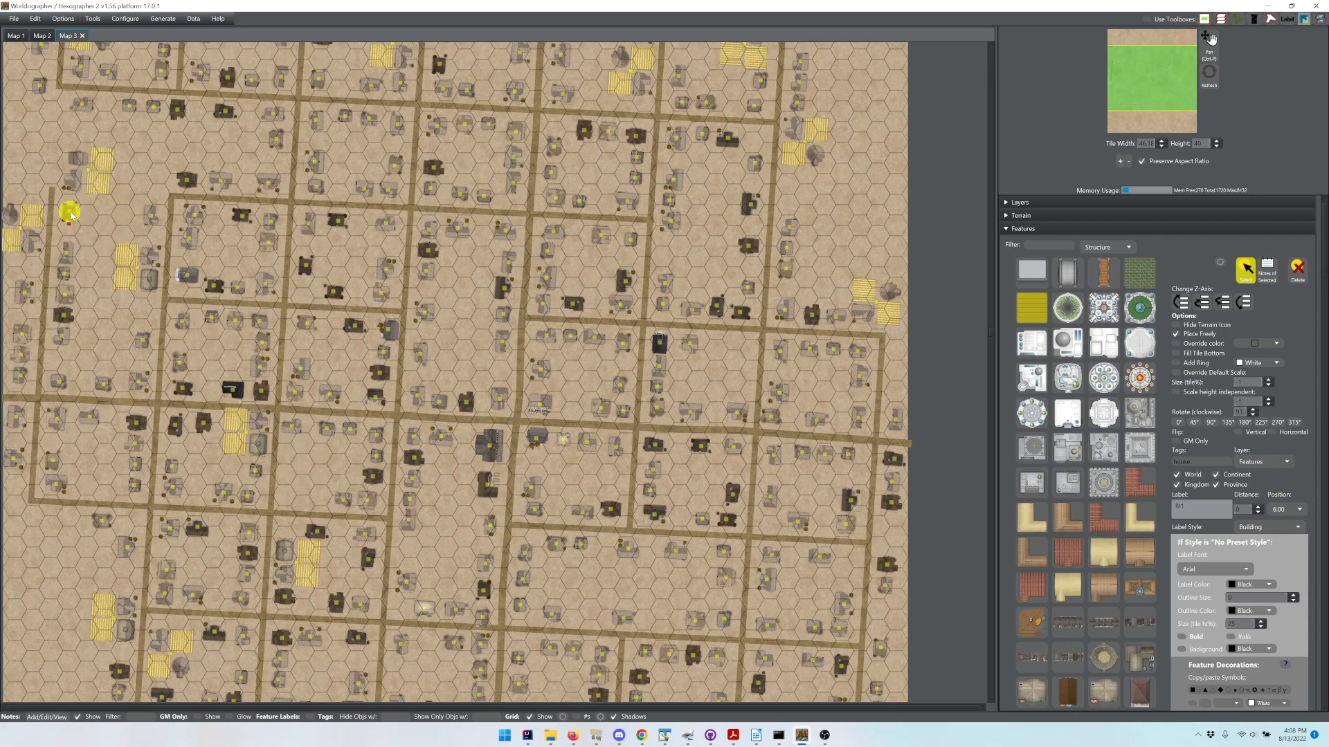
drag(70, 213, 62, 365)
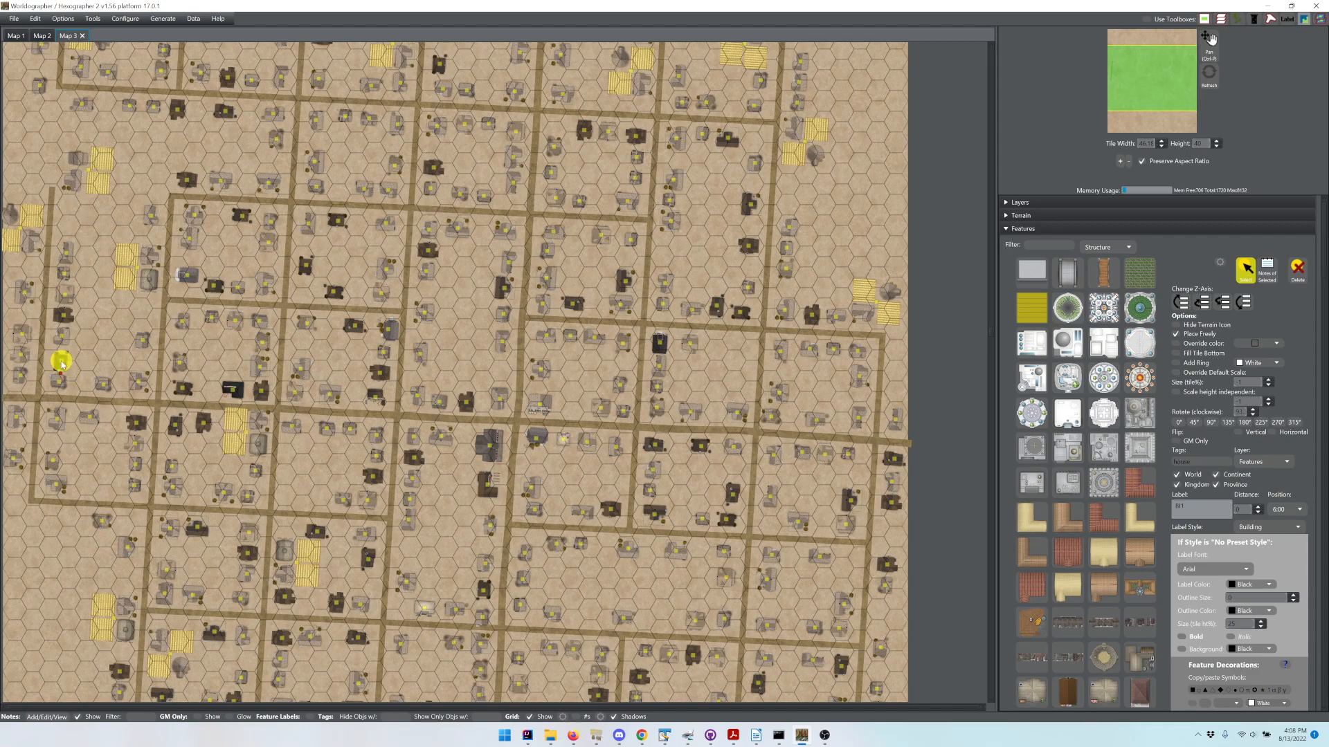